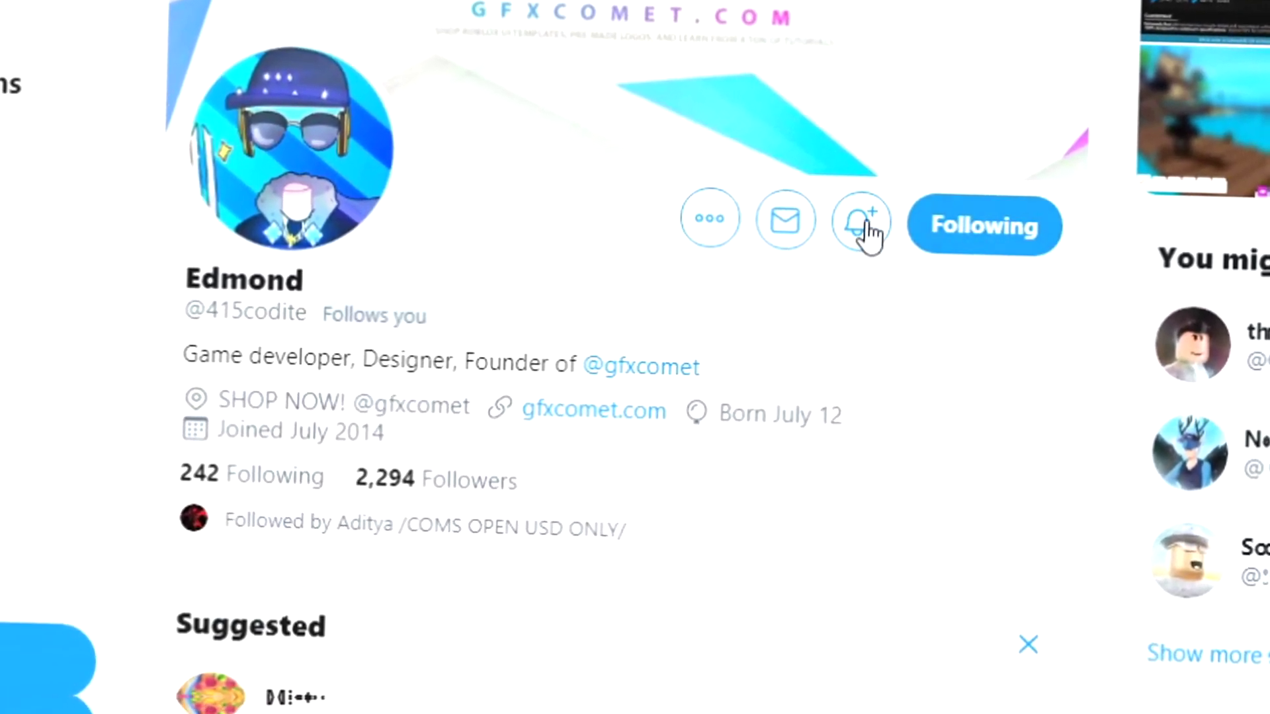
Step: Turn on notifications for the developer's profile, then follow GFX COMET and turn on its notifications
click(861, 227)
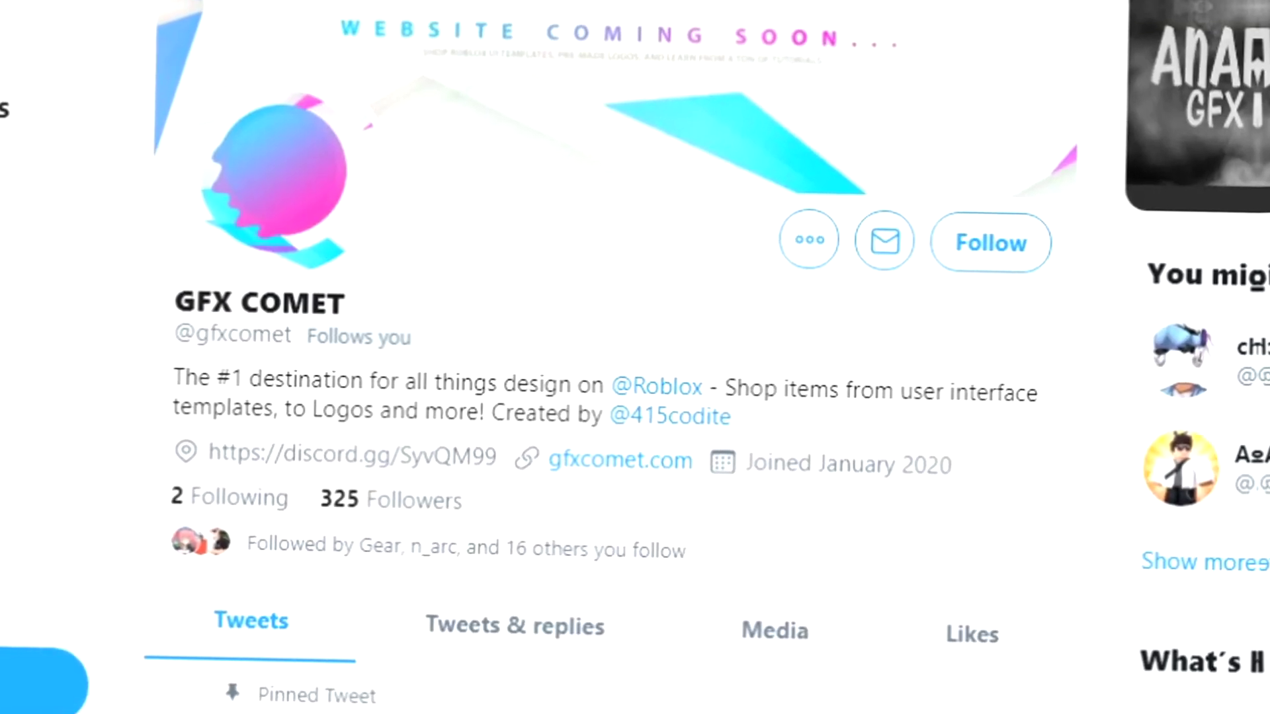
click(1000, 238)
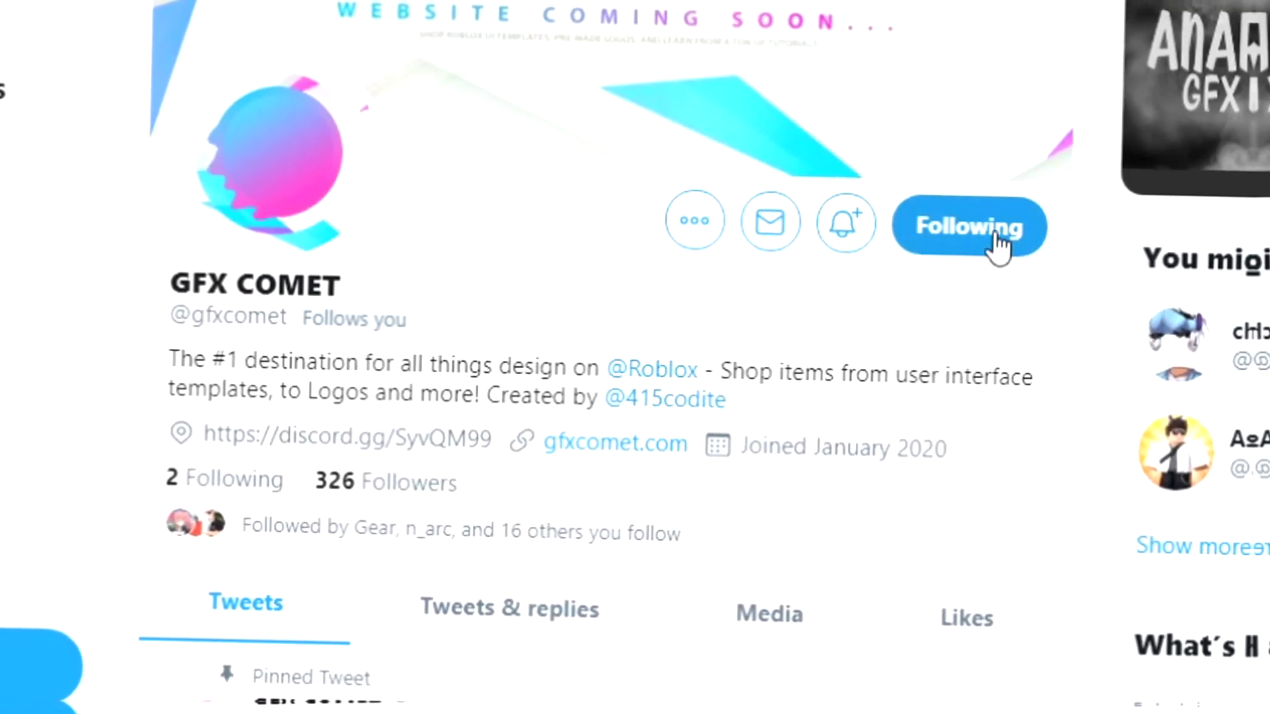
click(845, 223)
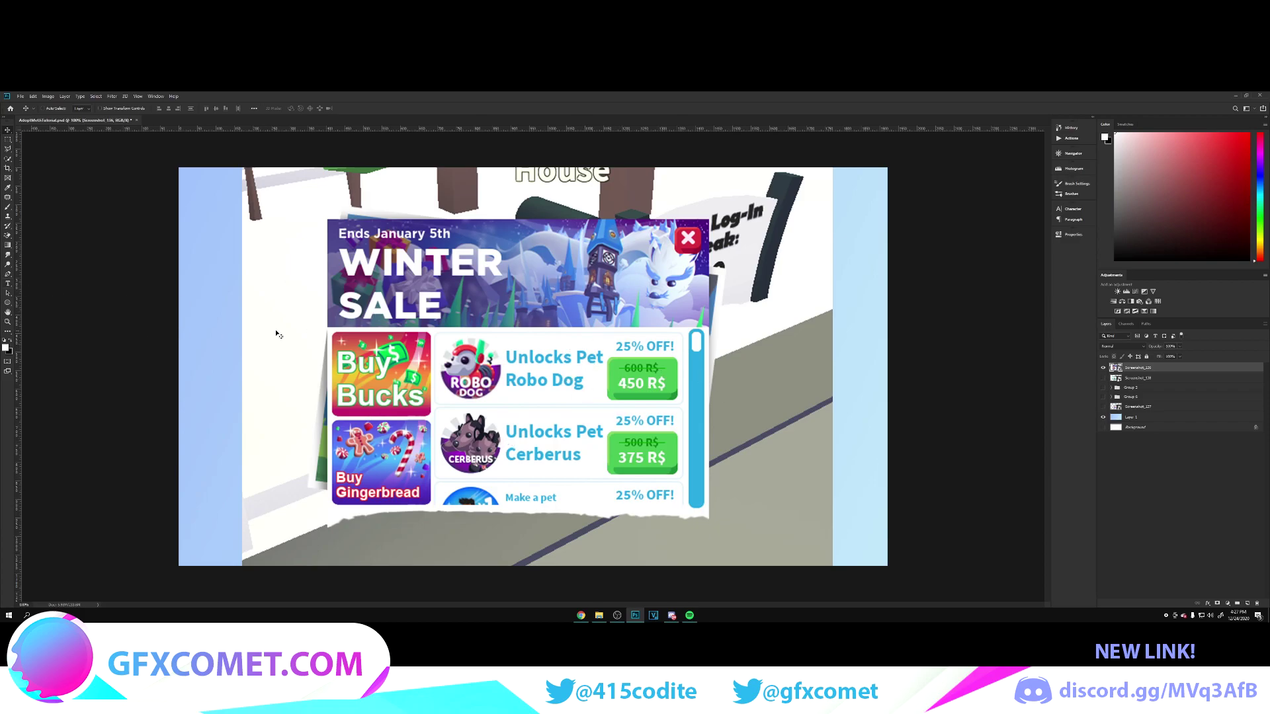
Step: Draw a white rectangle covering the sale window over the repositioned screenshot, then hide it
drag(212, 334, 616, 360)
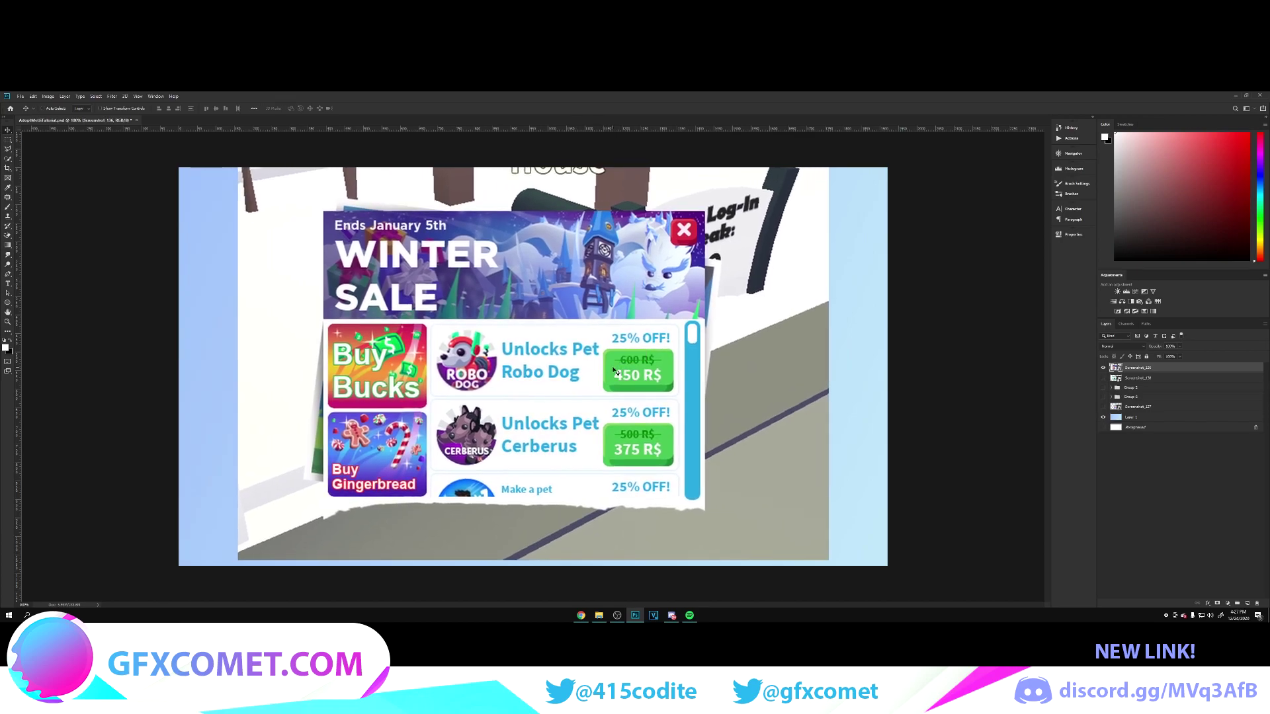
click(8, 302)
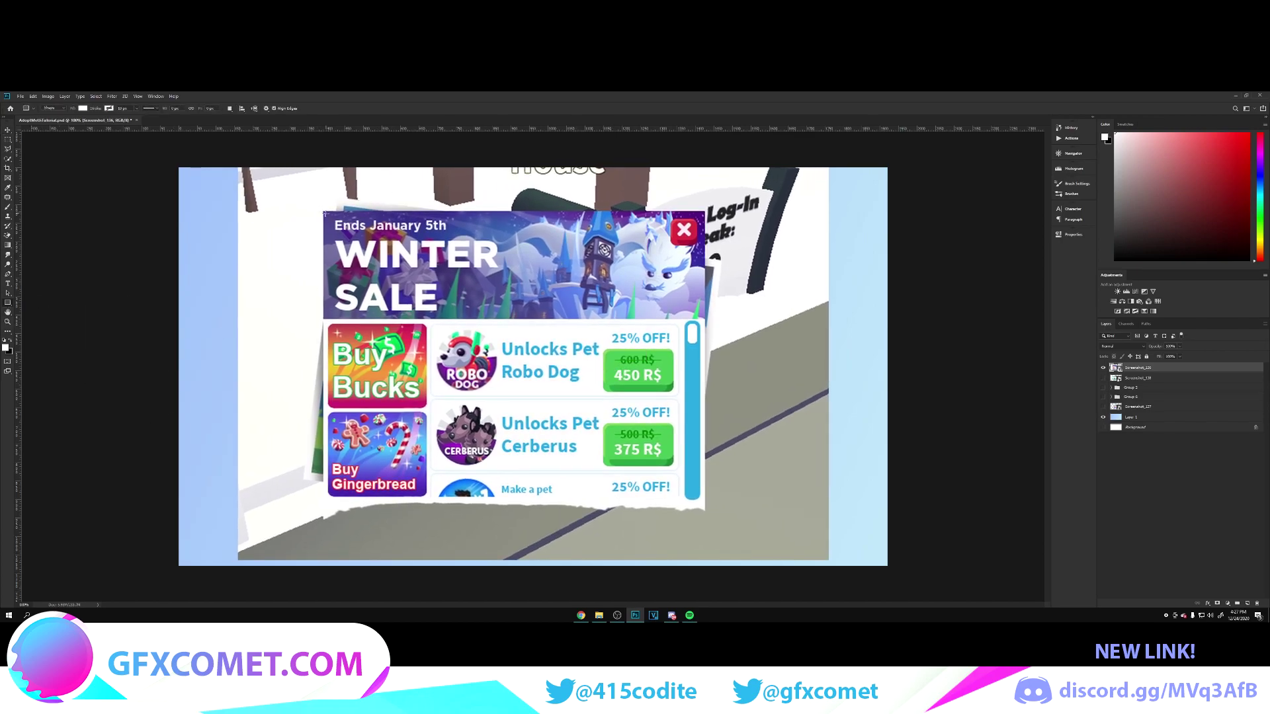
drag(323, 211, 704, 516)
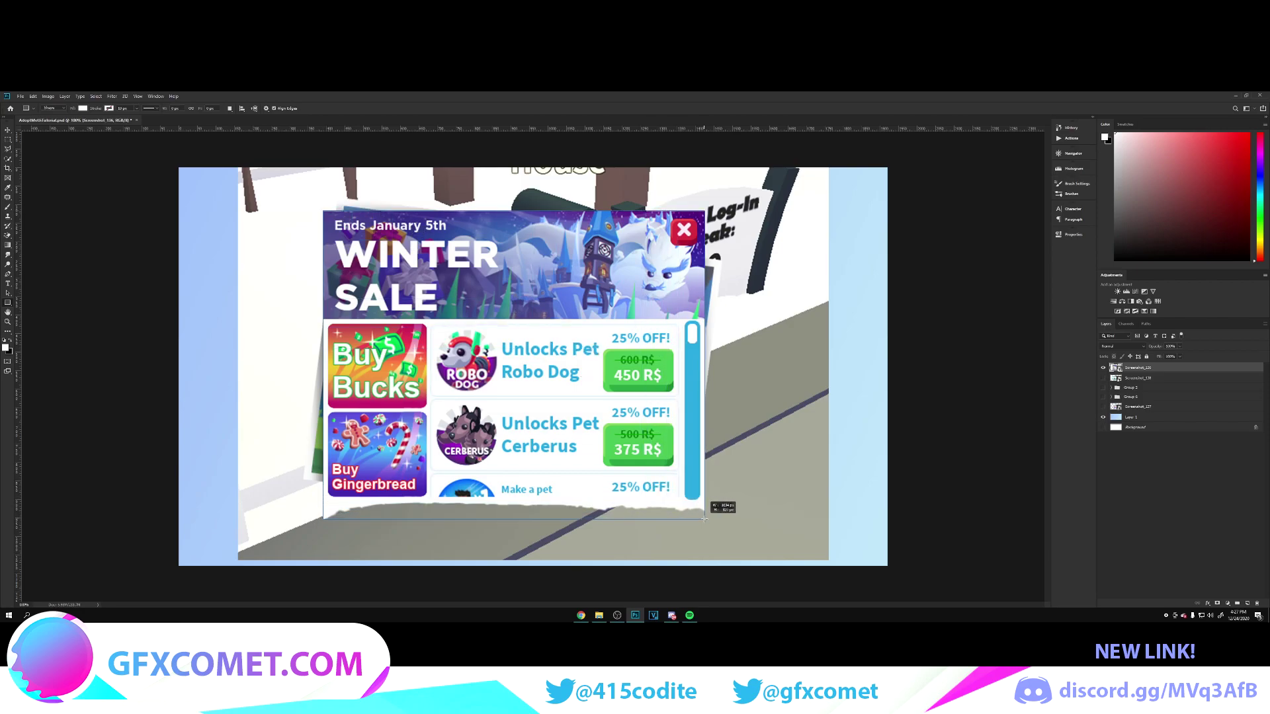
key(Return)
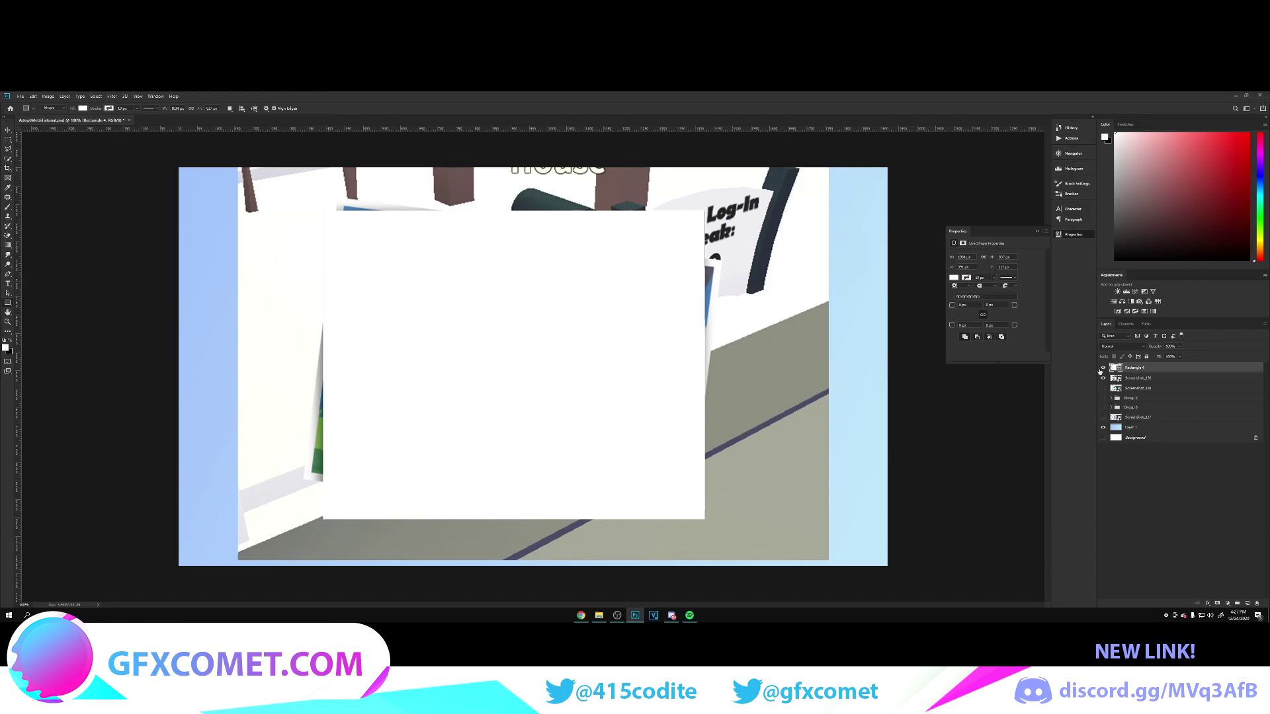
click(1103, 367)
Step: On a new layer above the screenshot, start a Pen path at the window's torn bottom-left edge
click(1141, 378)
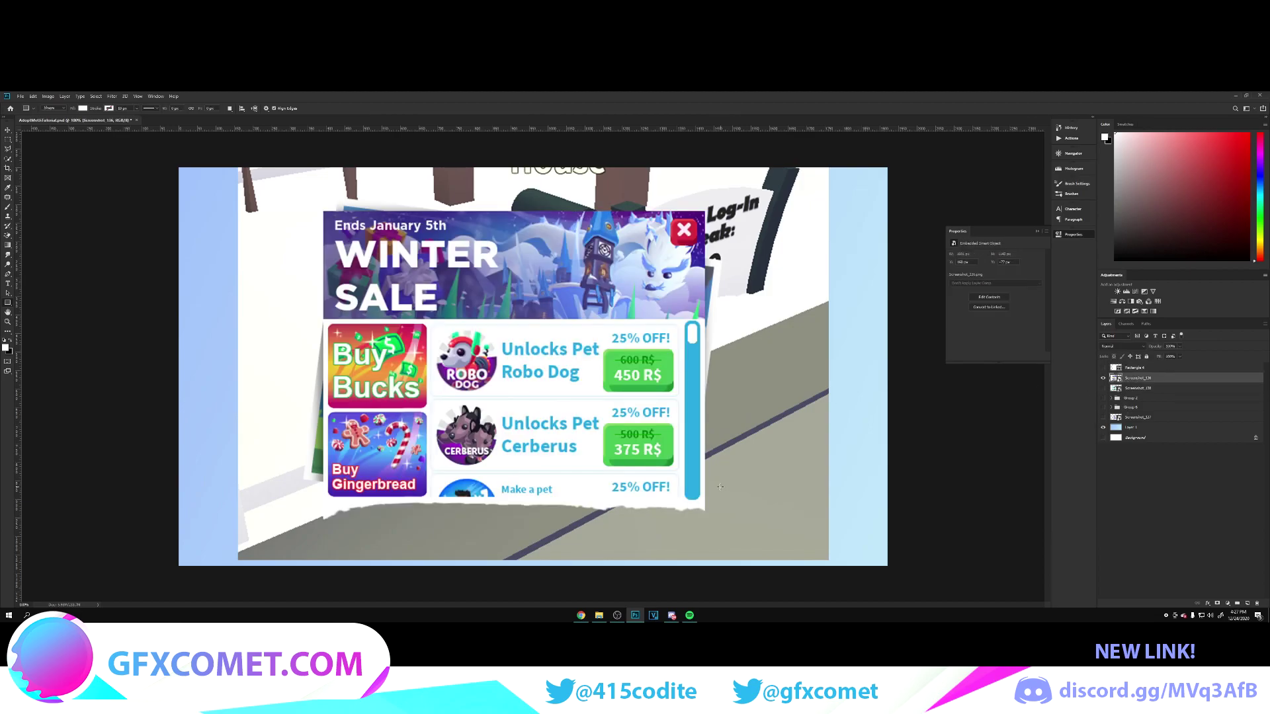
key(ctrl+alt+shift+n)
key(p)
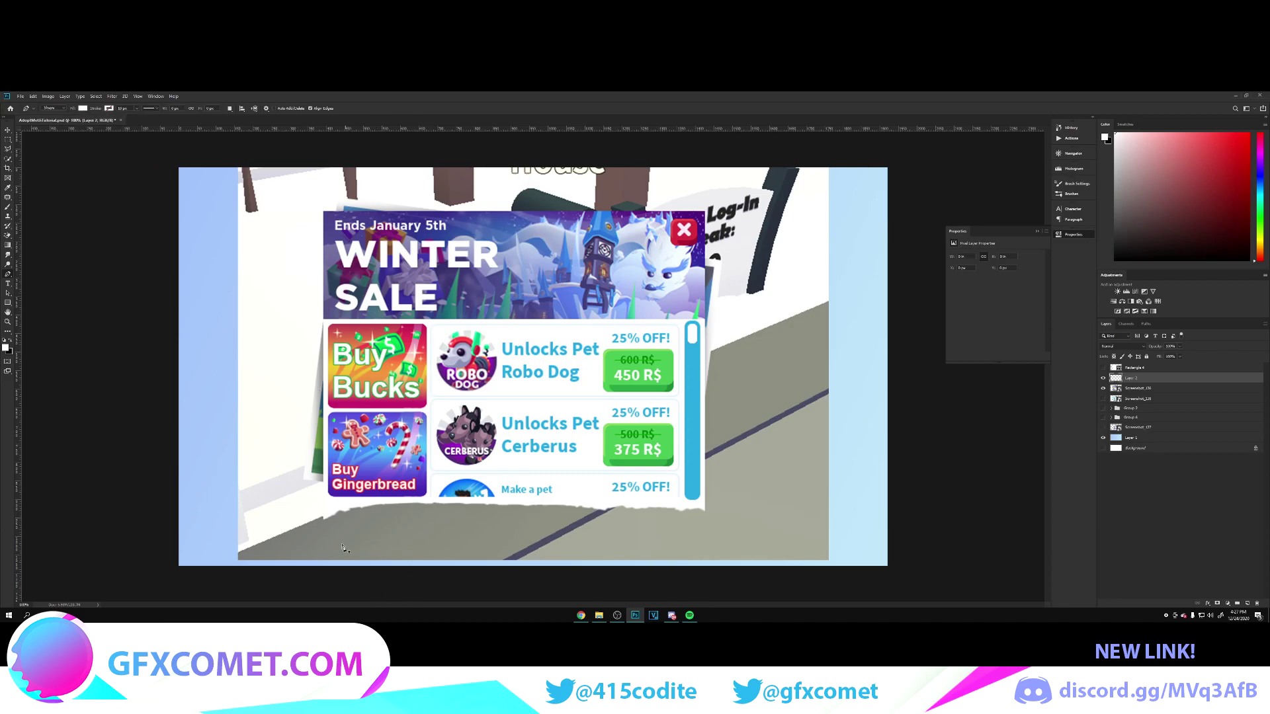
click(328, 518)
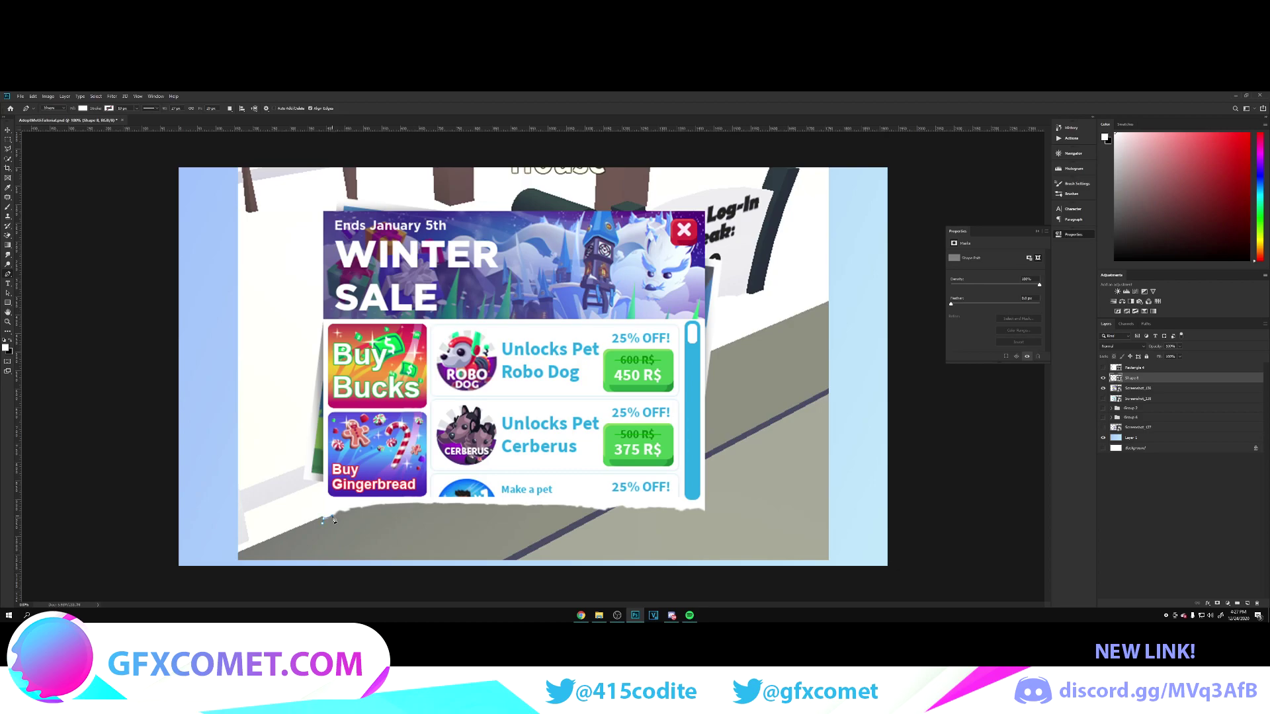
click(344, 514)
Step: Trace the torn bottom edge rightward, close the path below the window, and commit the shape
drag(354, 515, 675, 512)
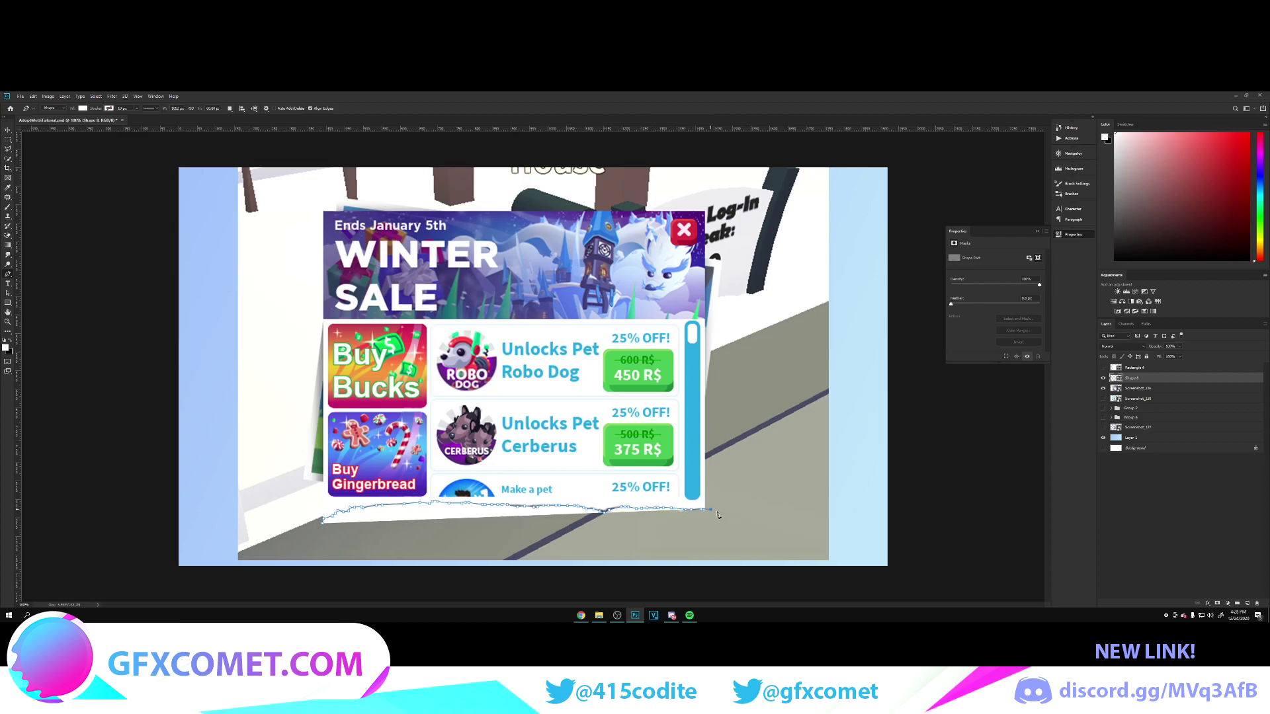
drag(676, 513, 677, 576)
drag(364, 566, 333, 528)
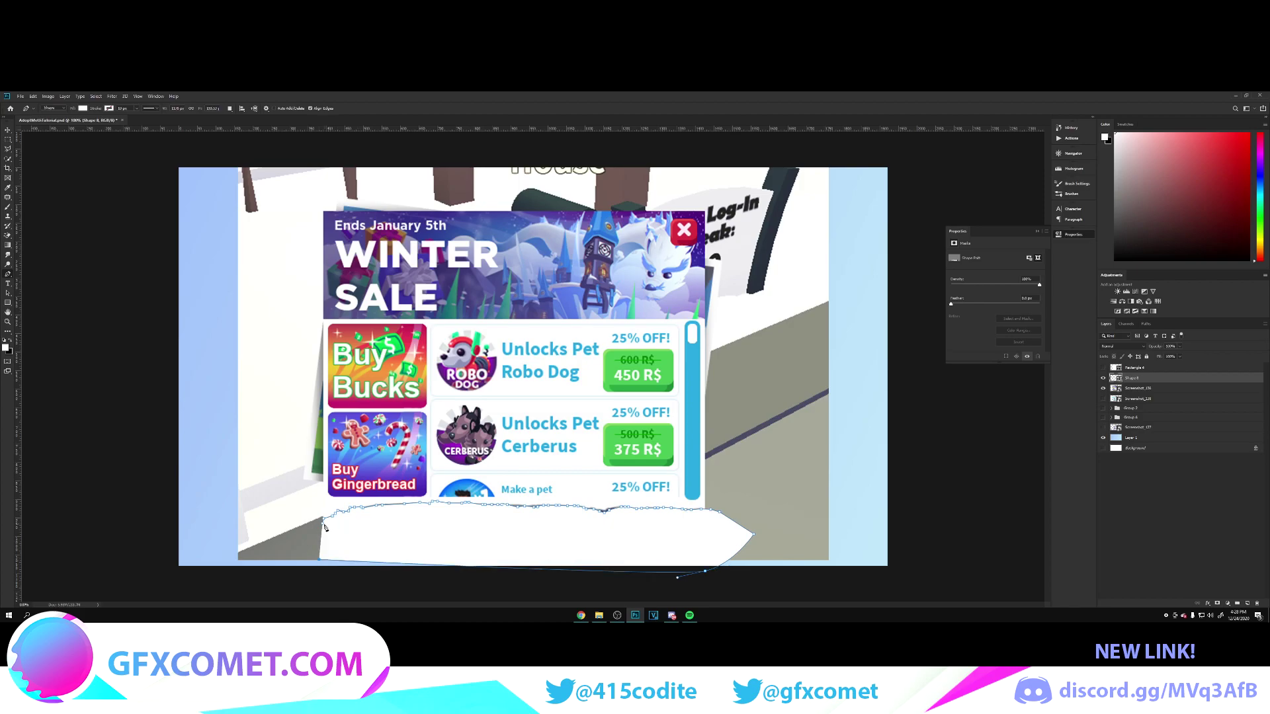
key(v)
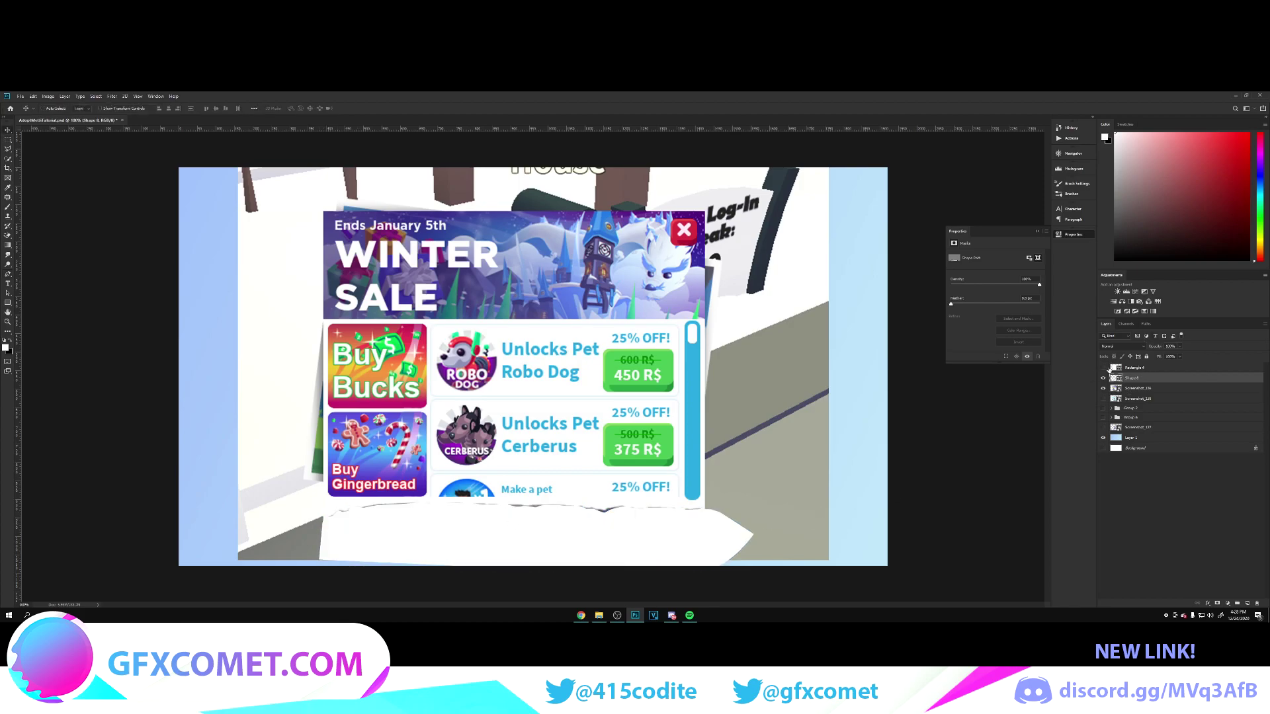
click(1109, 369)
Step: Fill the traced shape red and load its outline as a selection
double_click(1118, 379)
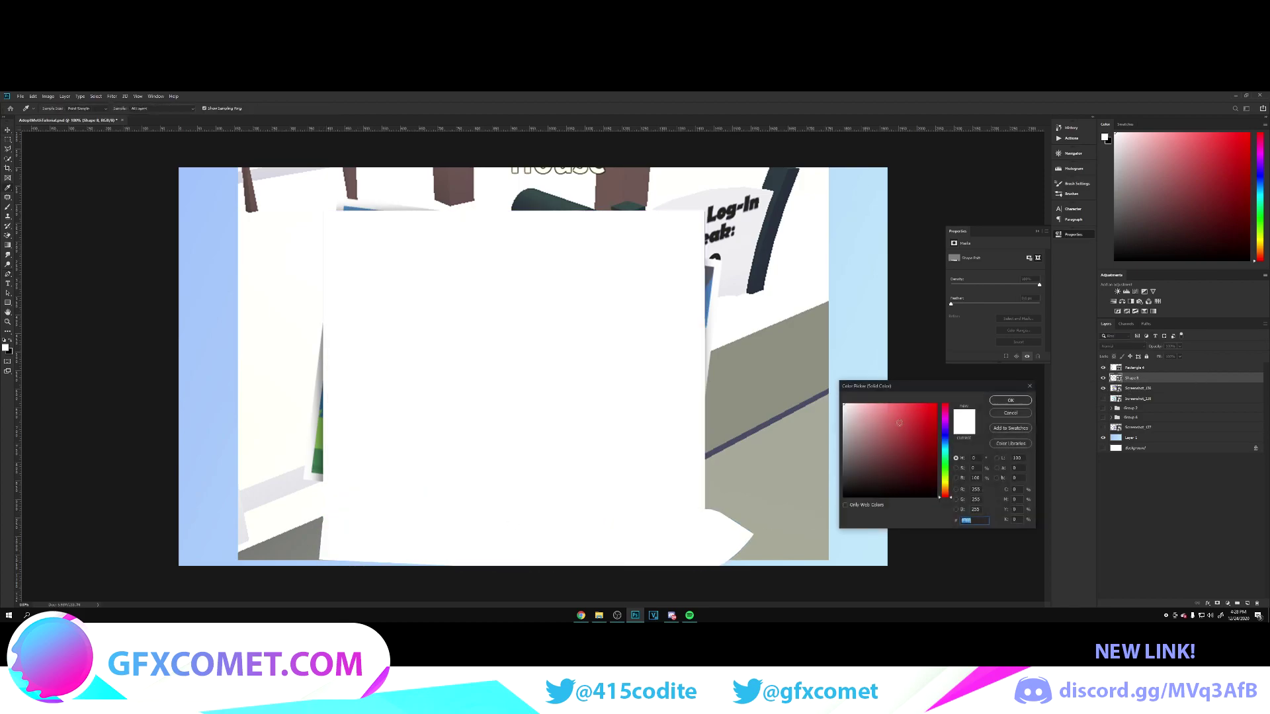
text(ff0000)
click(1011, 400)
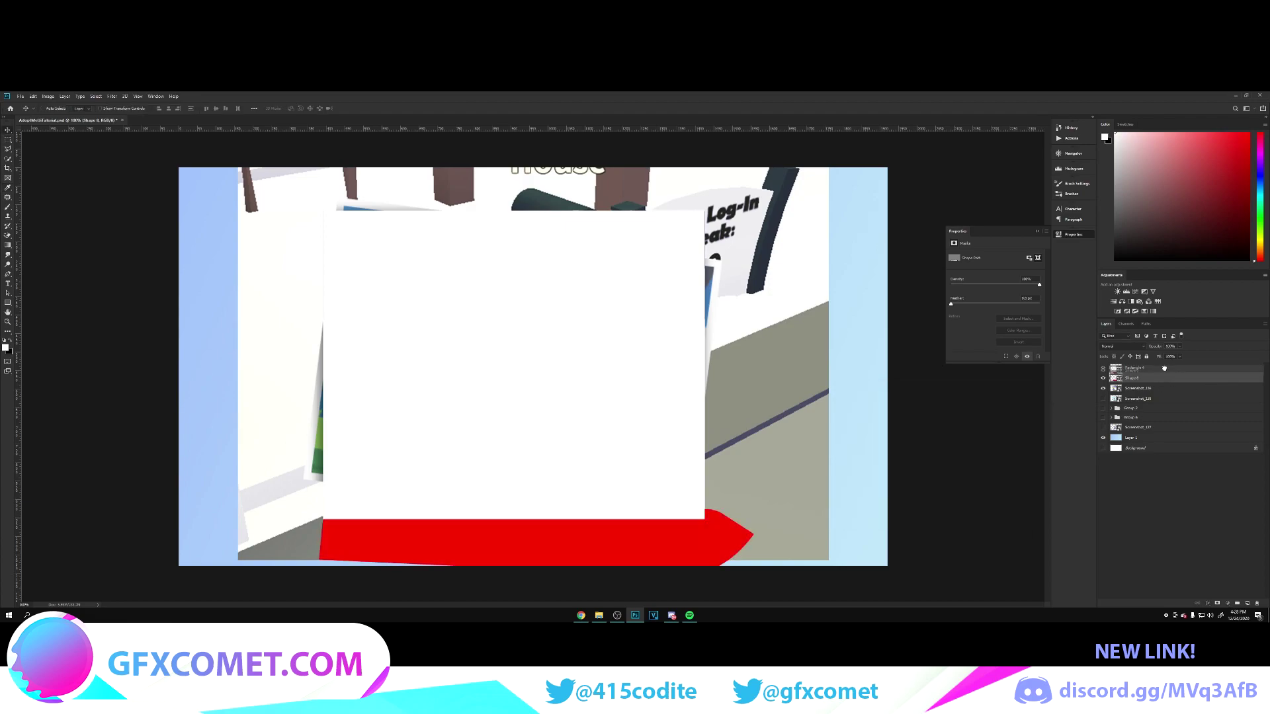
key(Delete)
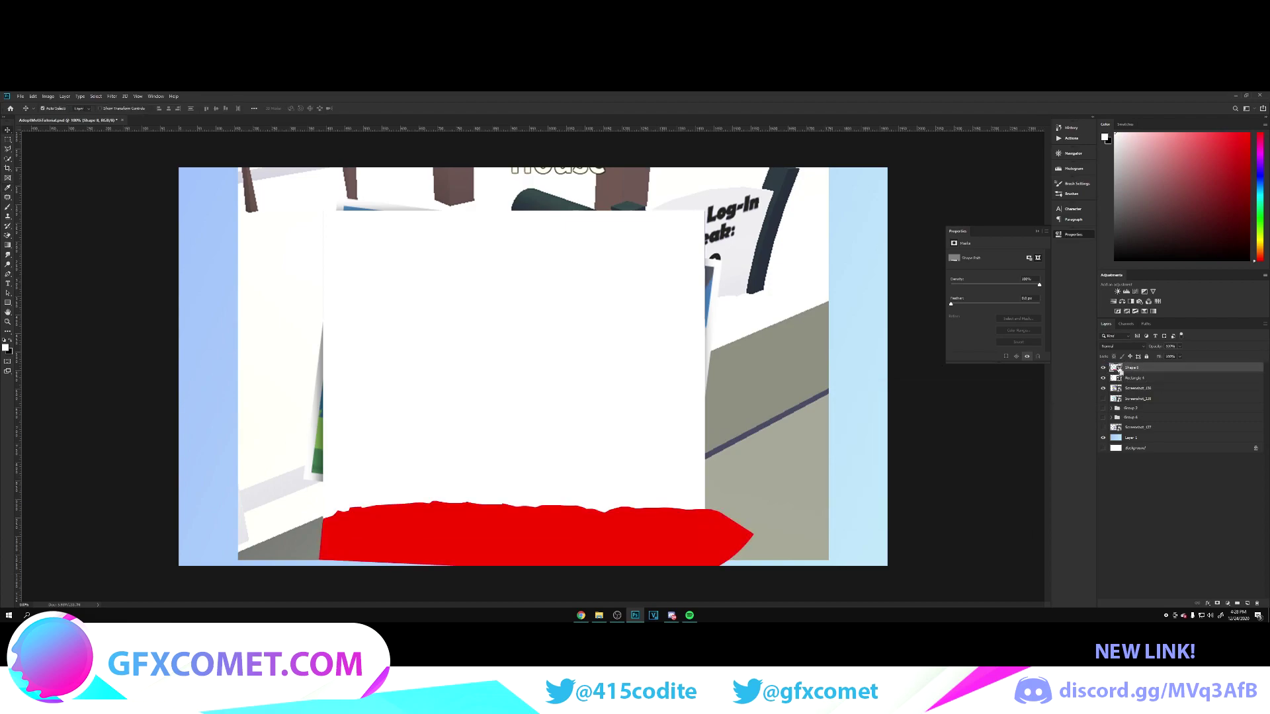
ctrl+click(1115, 370)
Step: Rasterize the white rectangle, delete the area under the torn shape, and hide the red helper
right_click(1174, 374)
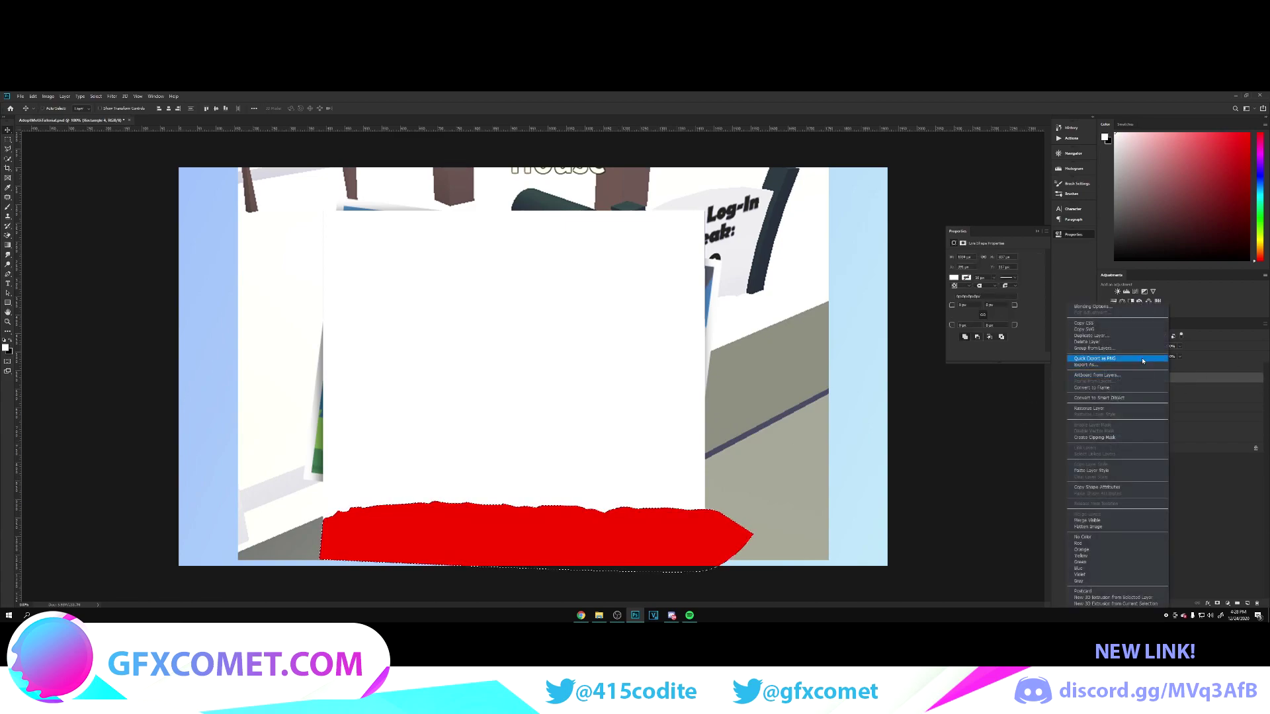
click(1104, 408)
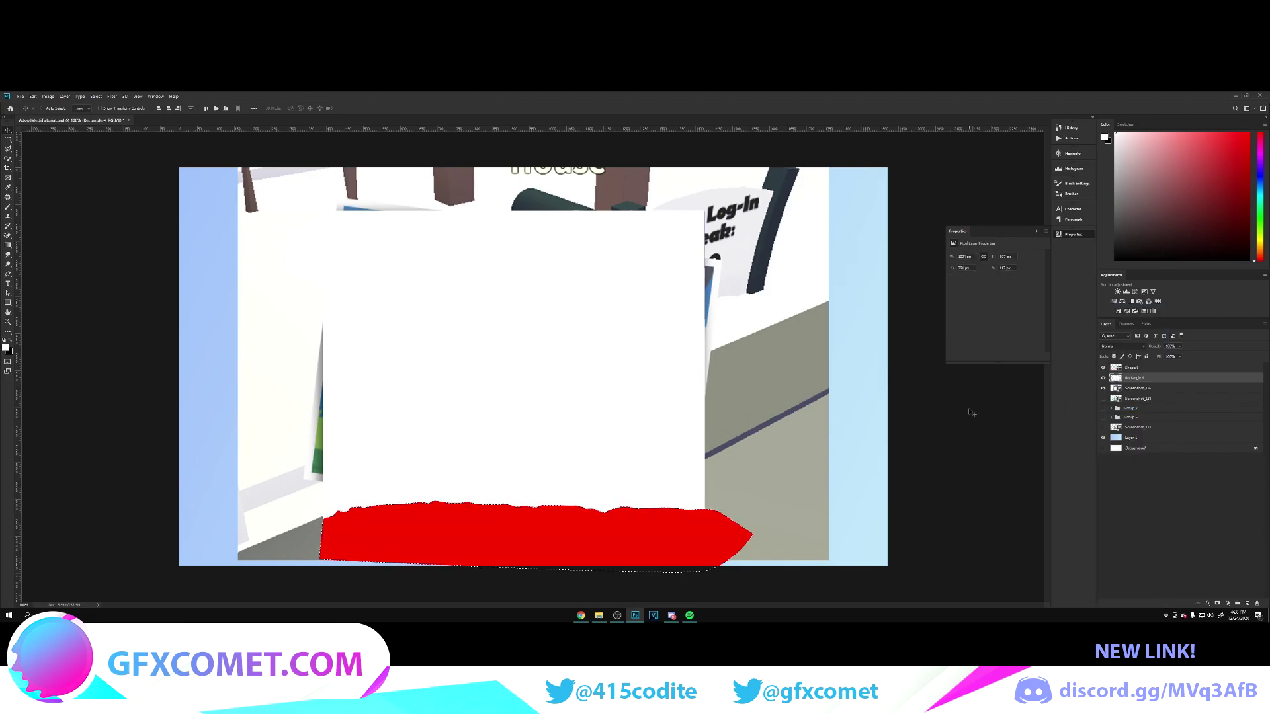
key(ctrl+d)
click(1111, 369)
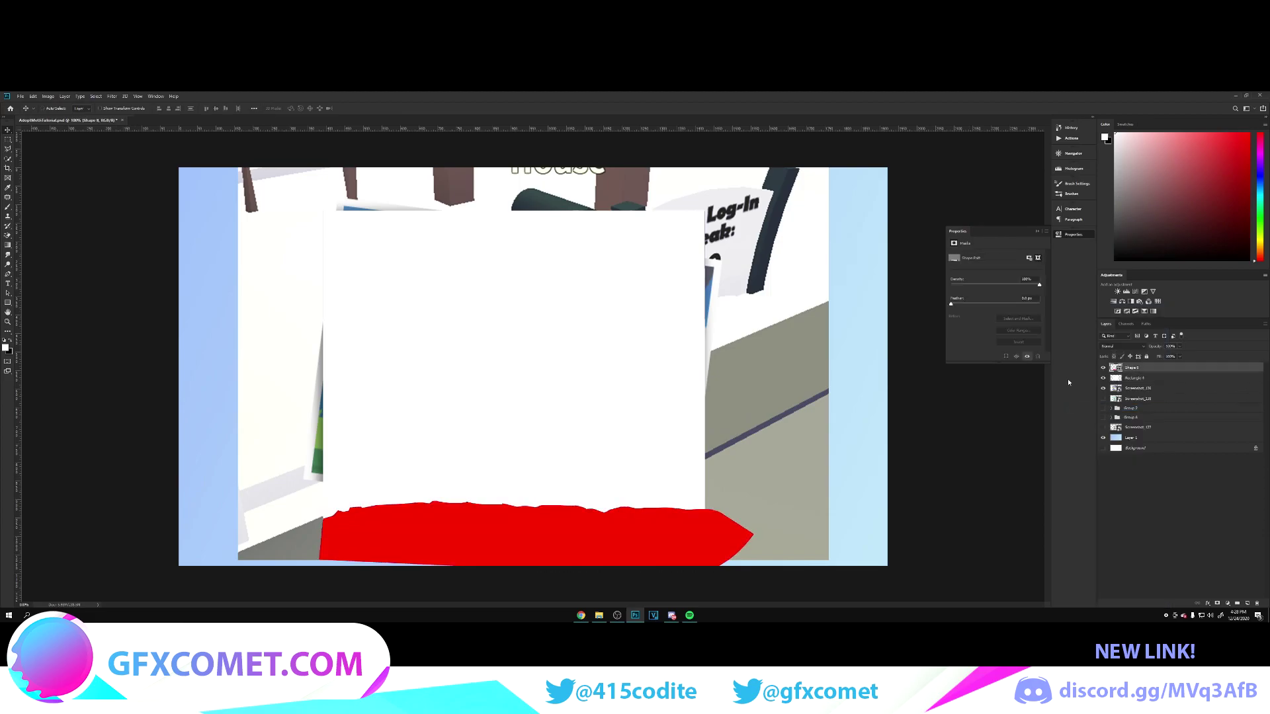
click(1104, 369)
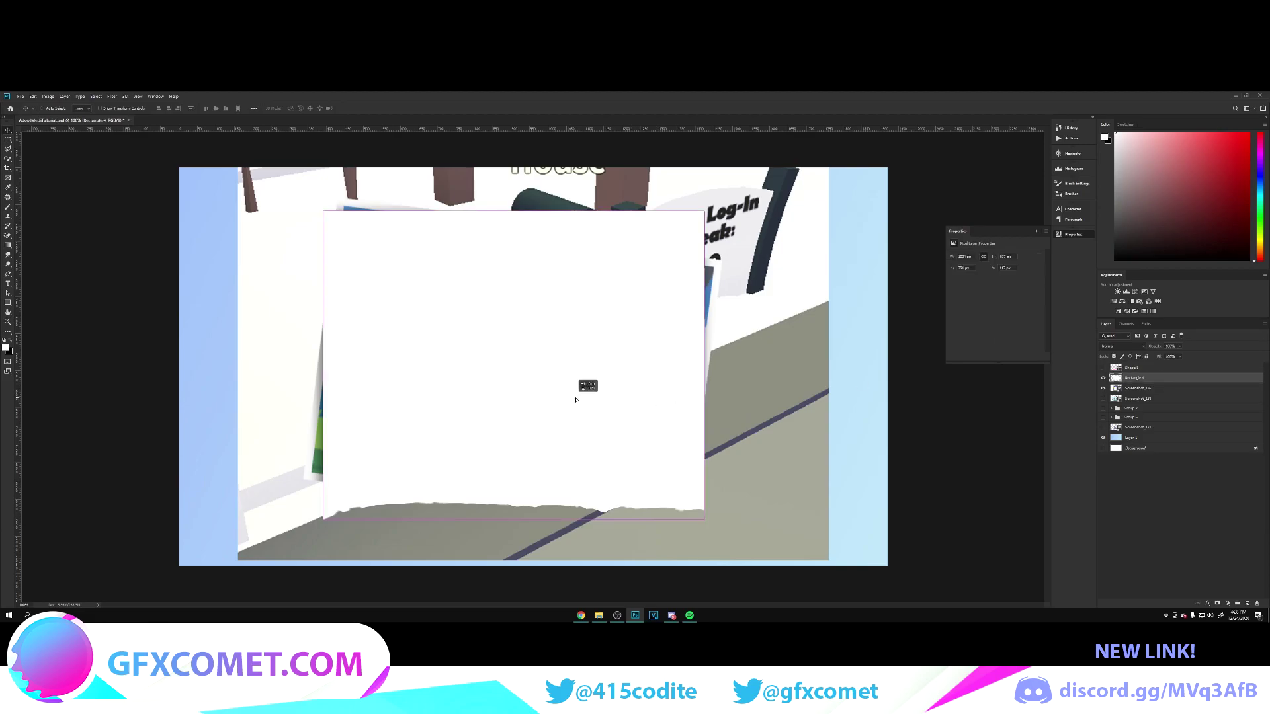
mouse_move(585, 388)
mouse_down()
mouse_move(475, 368)
mouse_move(564, 372)
mouse_up()
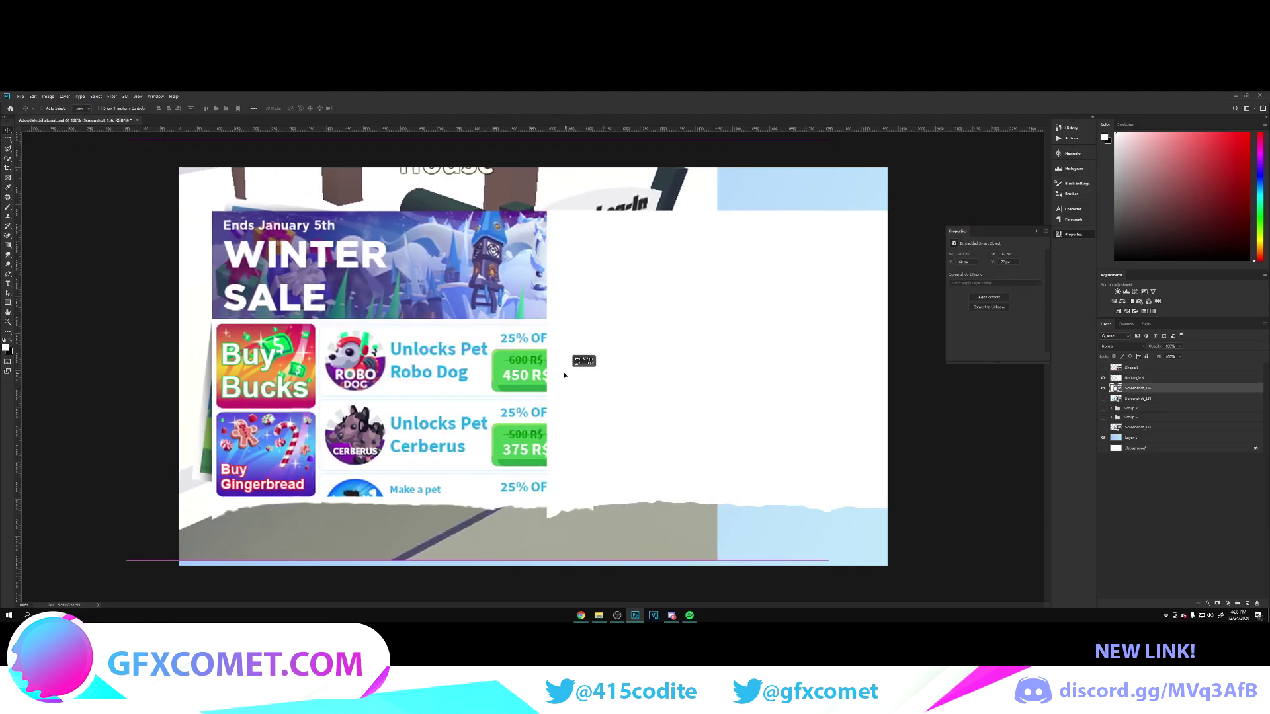
Step: Draw a white rectangle over the Winter Sale banner header of the reference screenshot
key(ctrl+alt+shift+n)
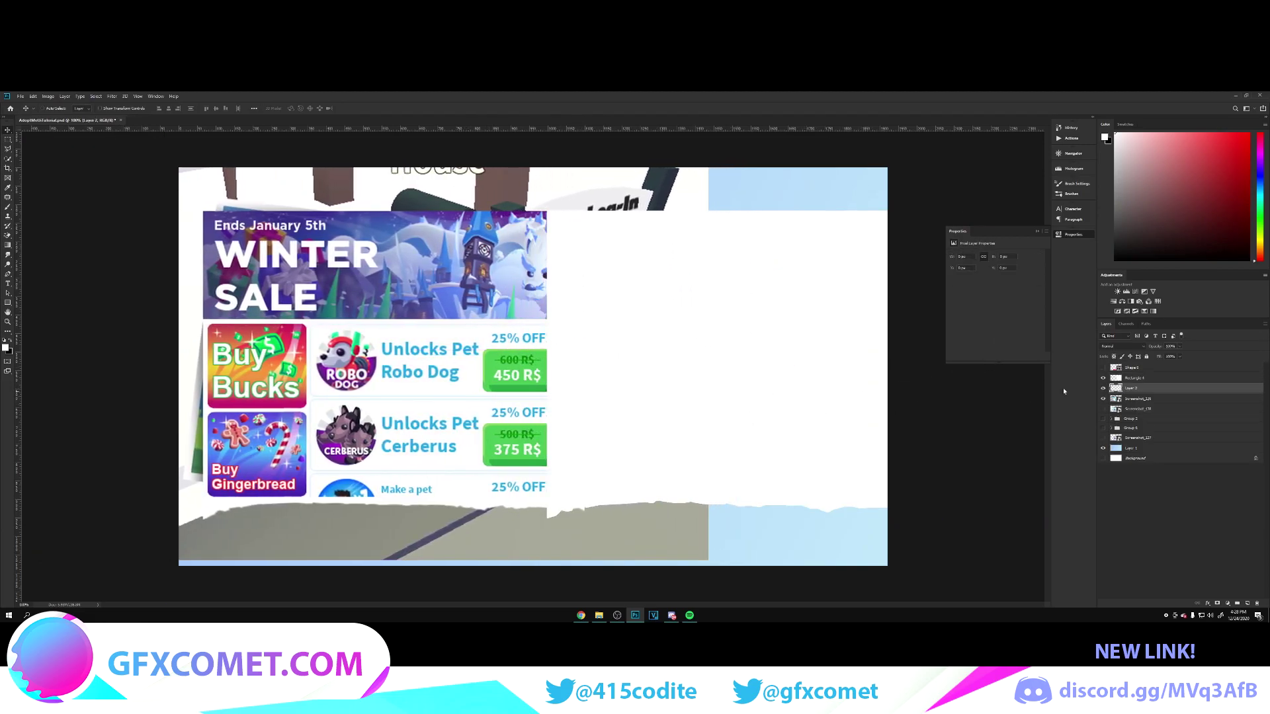
click(1103, 382)
click(9, 299)
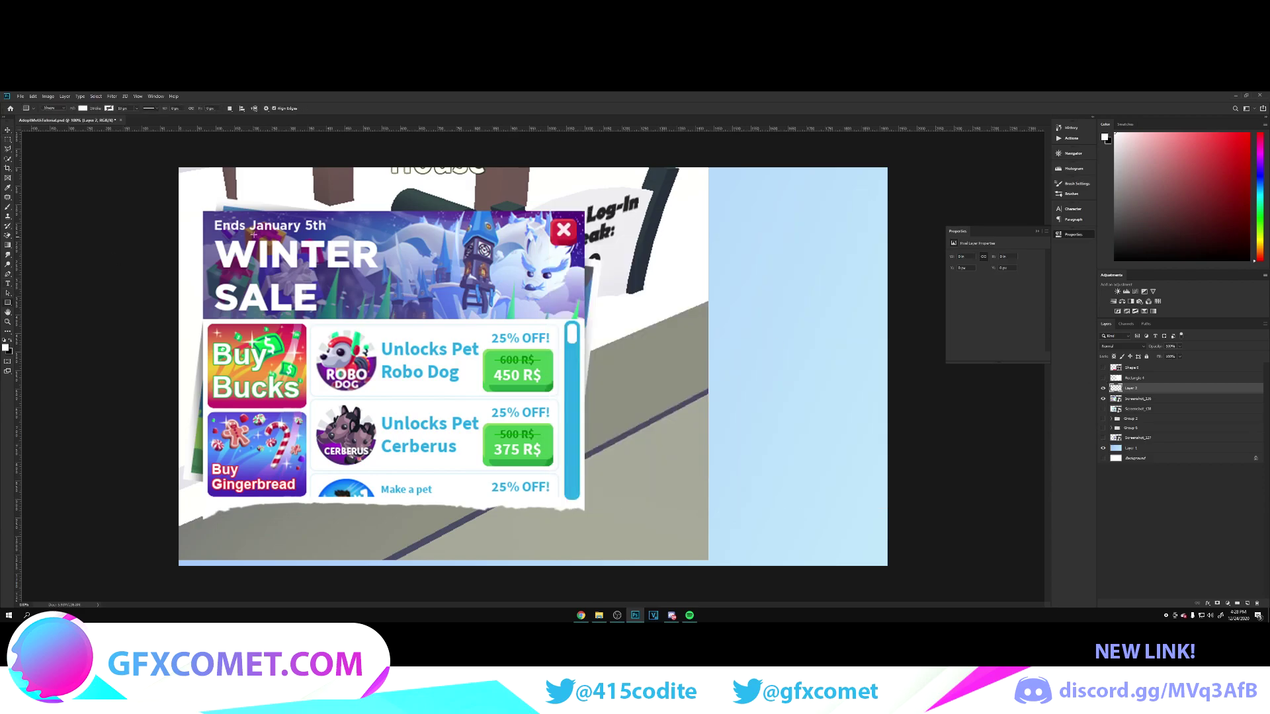
drag(204, 210, 587, 320)
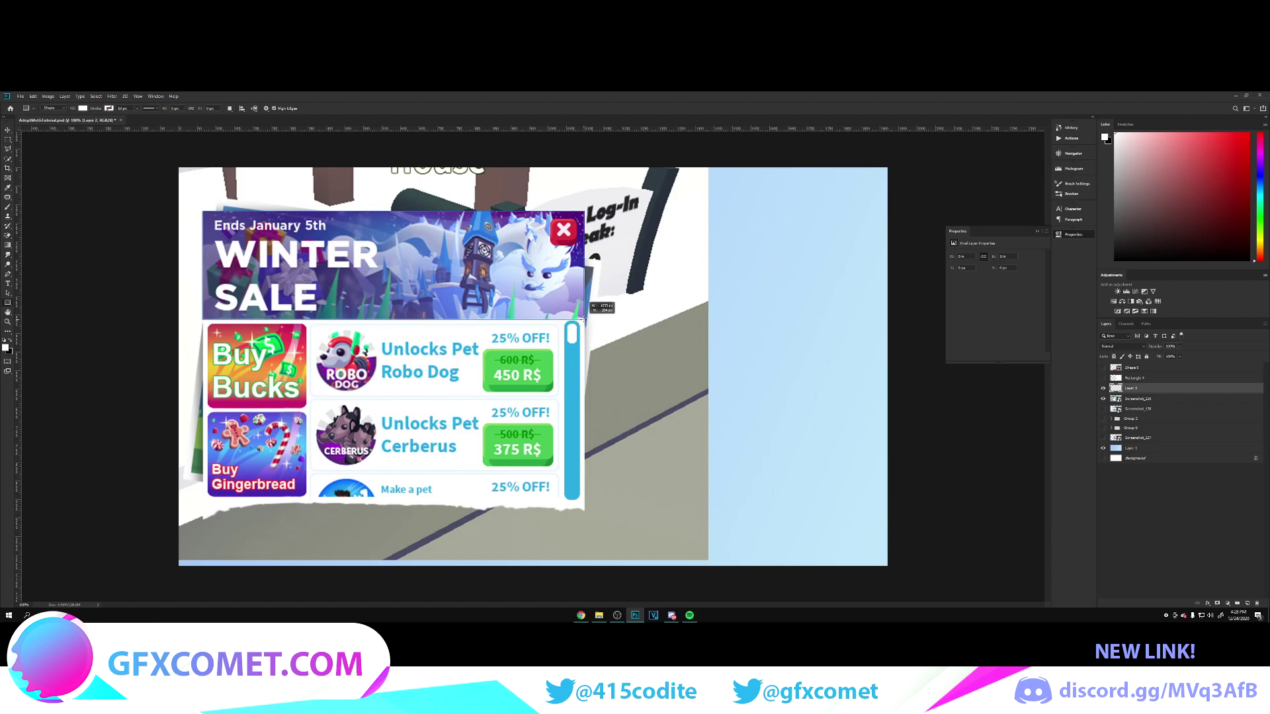
drag(586, 318, 588, 320)
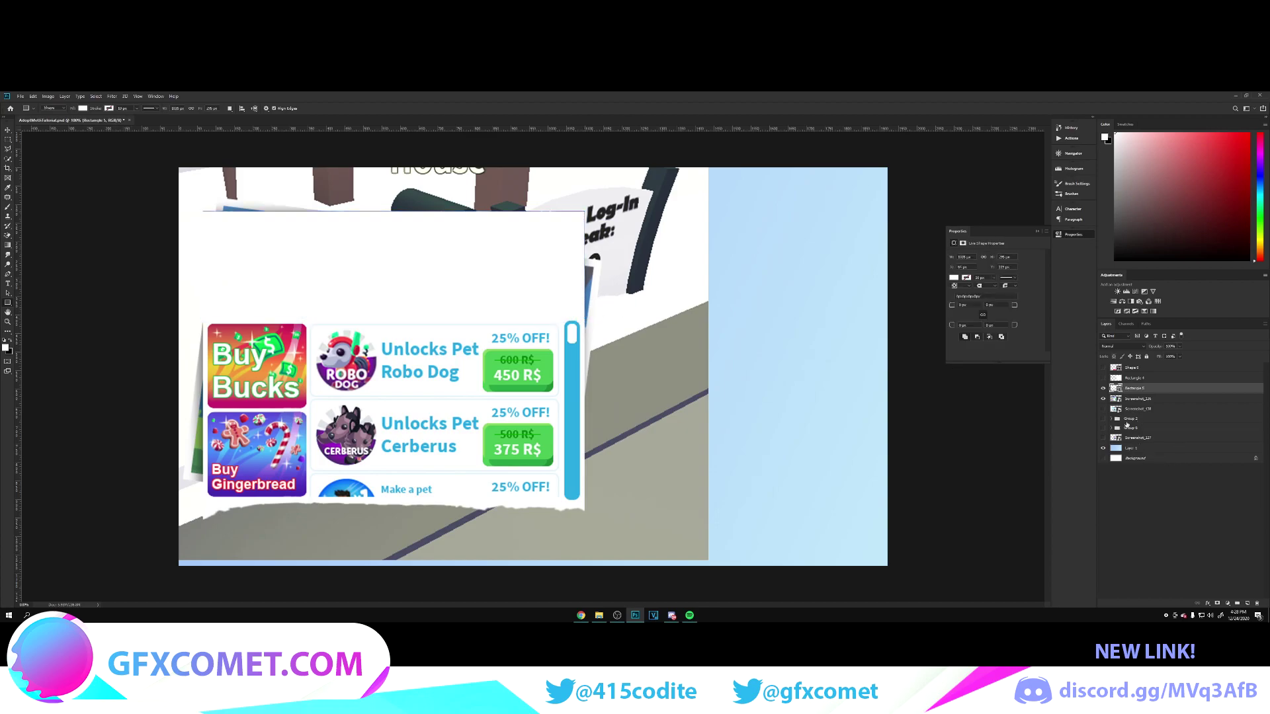
Step: Show the white panel, position it, and hide the reference screenshot layers
click(1131, 389)
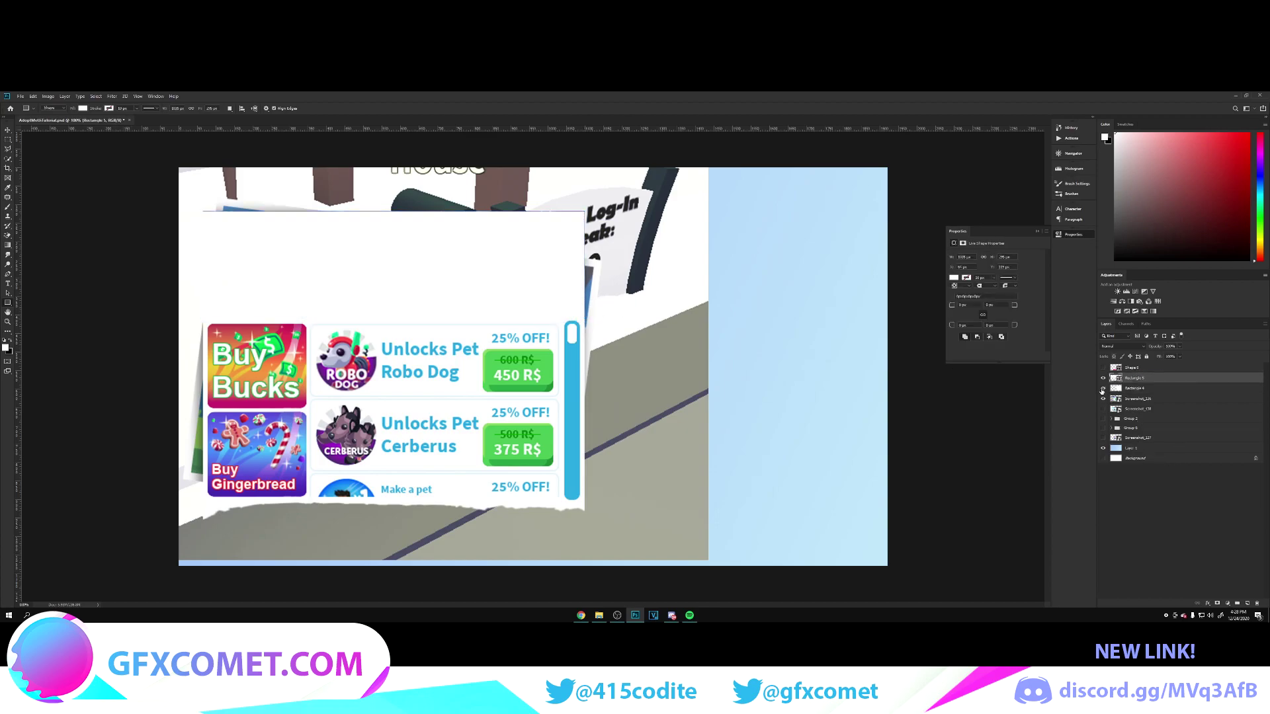
drag(497, 268, 858, 304)
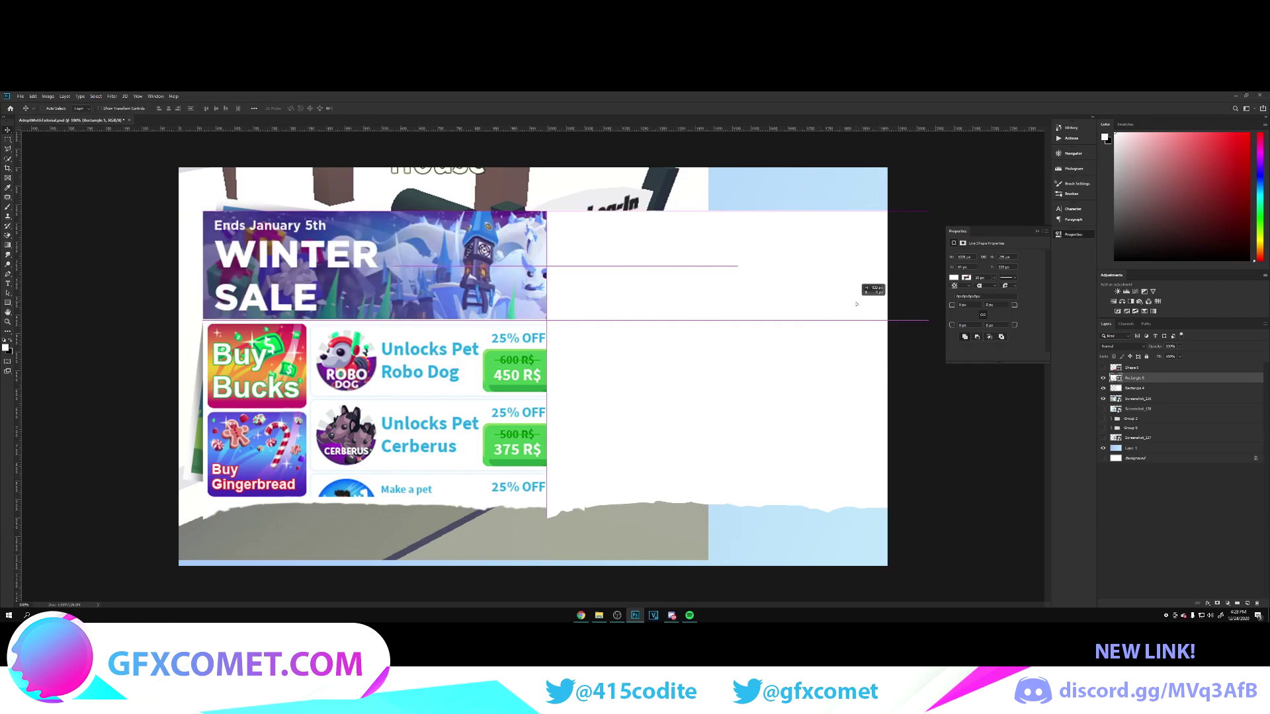
click(1104, 393)
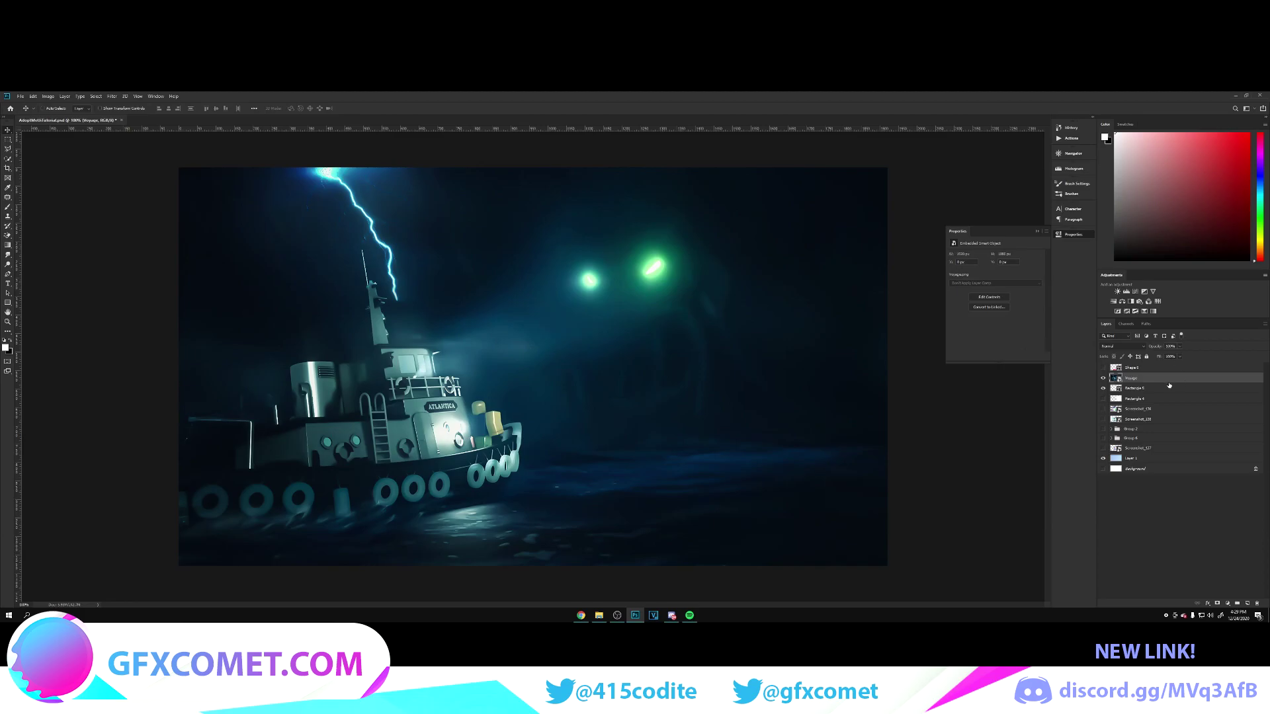
Step: Clip the boat image into the header rectangle and scale it down to fill the header strip
alt+click(1161, 380)
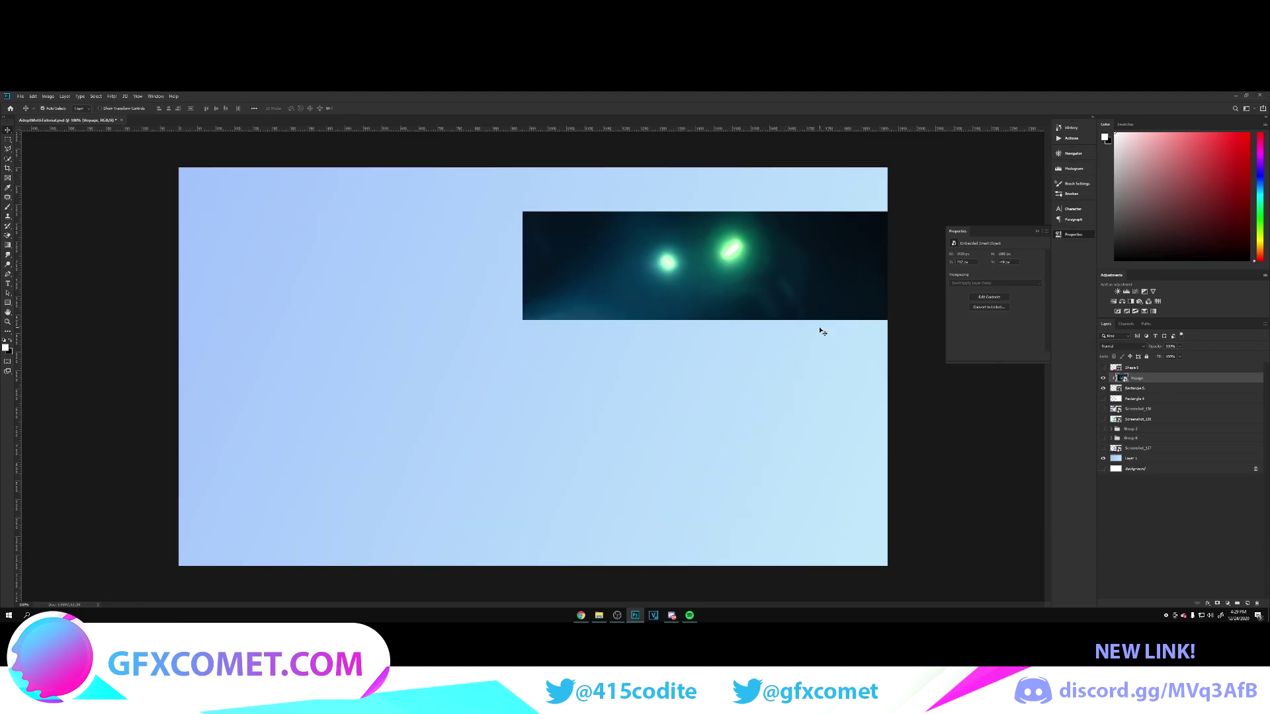
key(ctrl+t)
drag(968, 549, 784, 446)
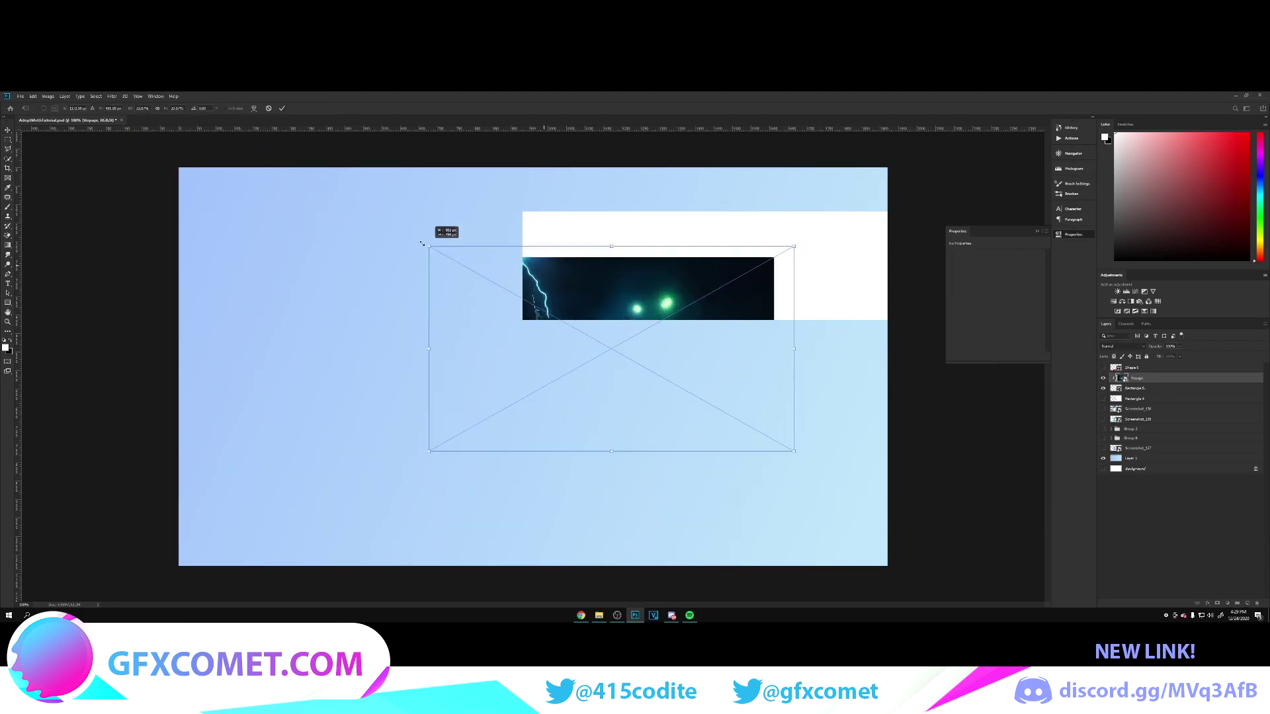
mouse_move(531, 299)
mouse_down()
mouse_move(812, 242)
mouse_move(804, 238)
mouse_up()
key(Return)
Step: Select the header and white panel together and move them left, nudging into place
click(1101, 401)
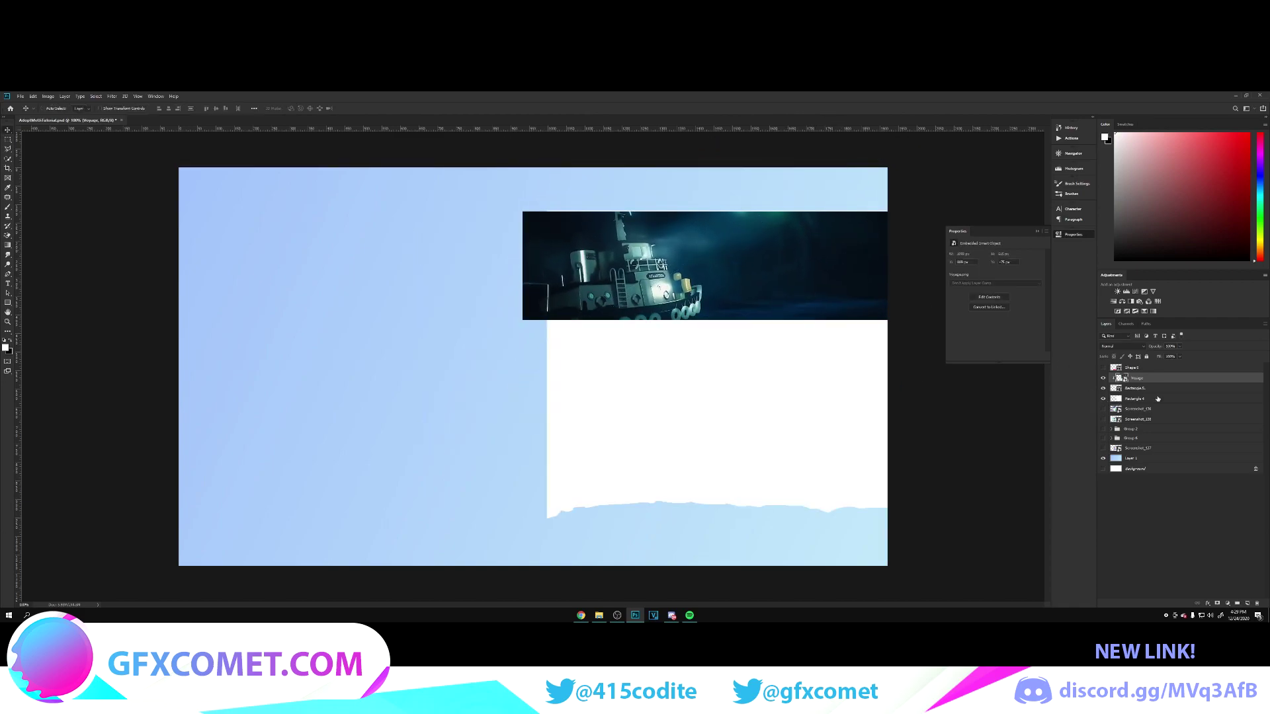
shift+click(1137, 389)
drag(853, 347, 765, 268)
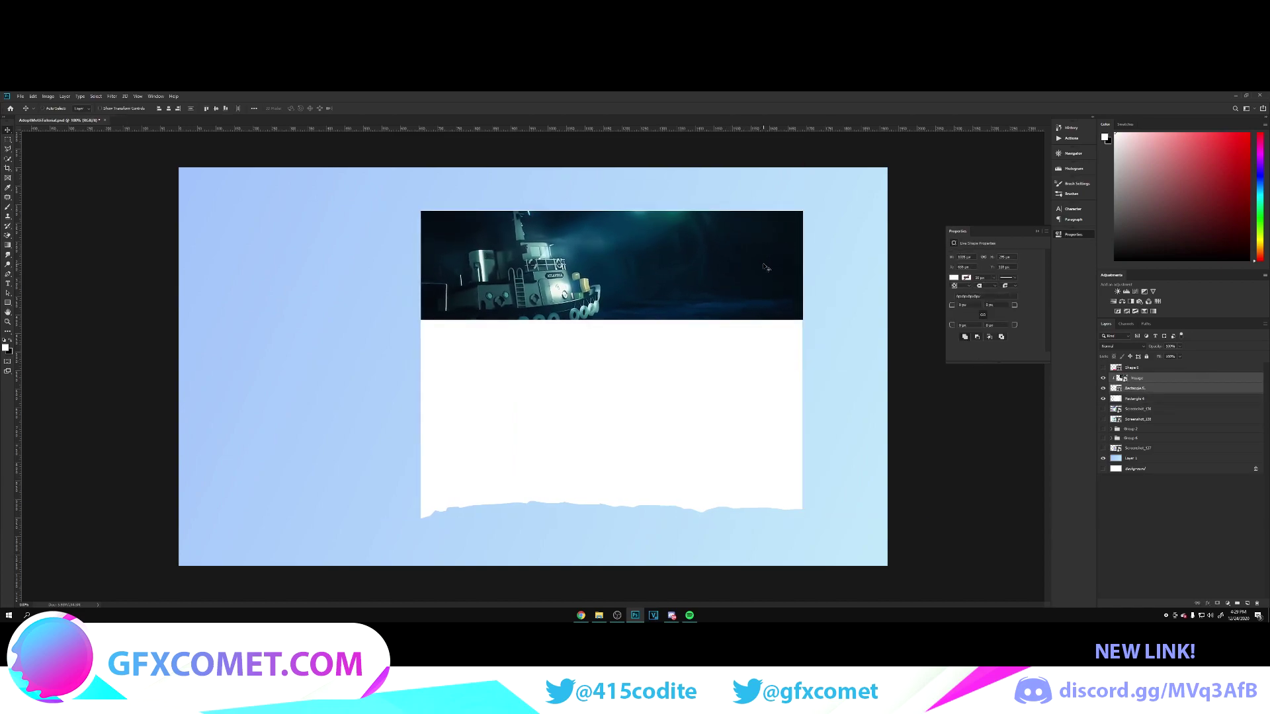
key(Left)
key(Right)
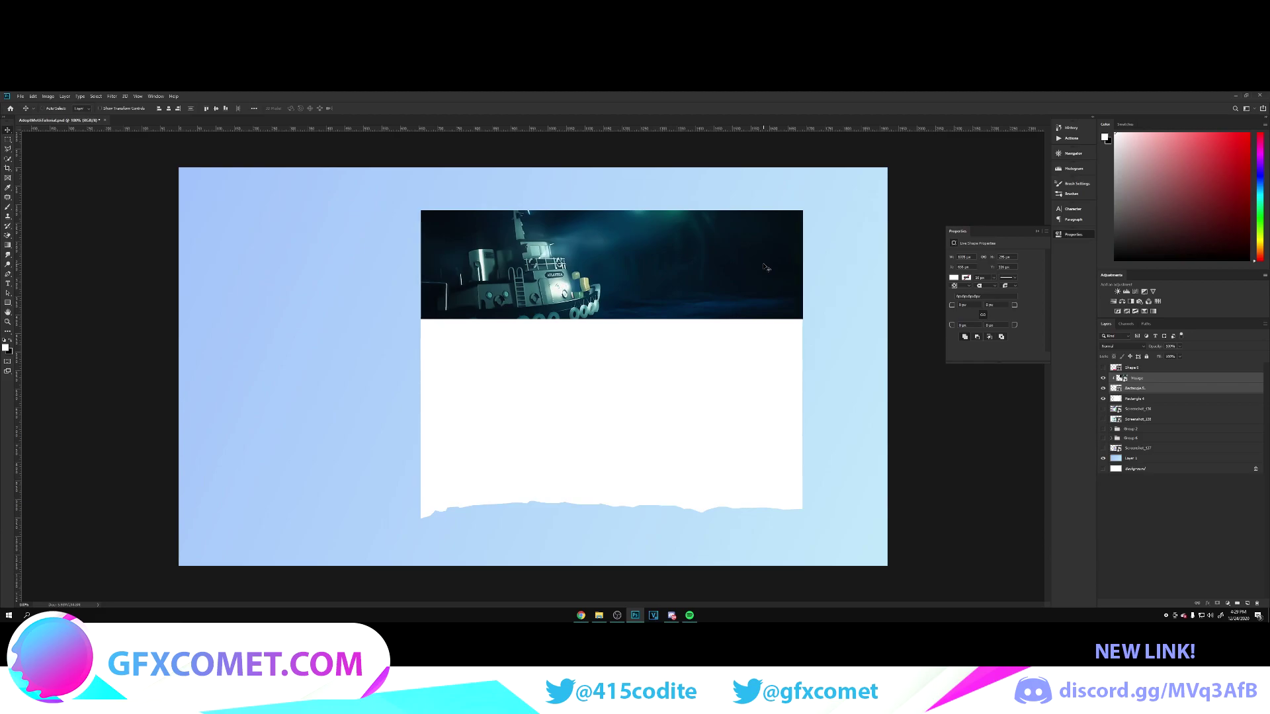
click(1136, 368)
Step: Delete the Shape 6 layer, move the reference screenshot to the top of the stack and align it over the design
key(Delete)
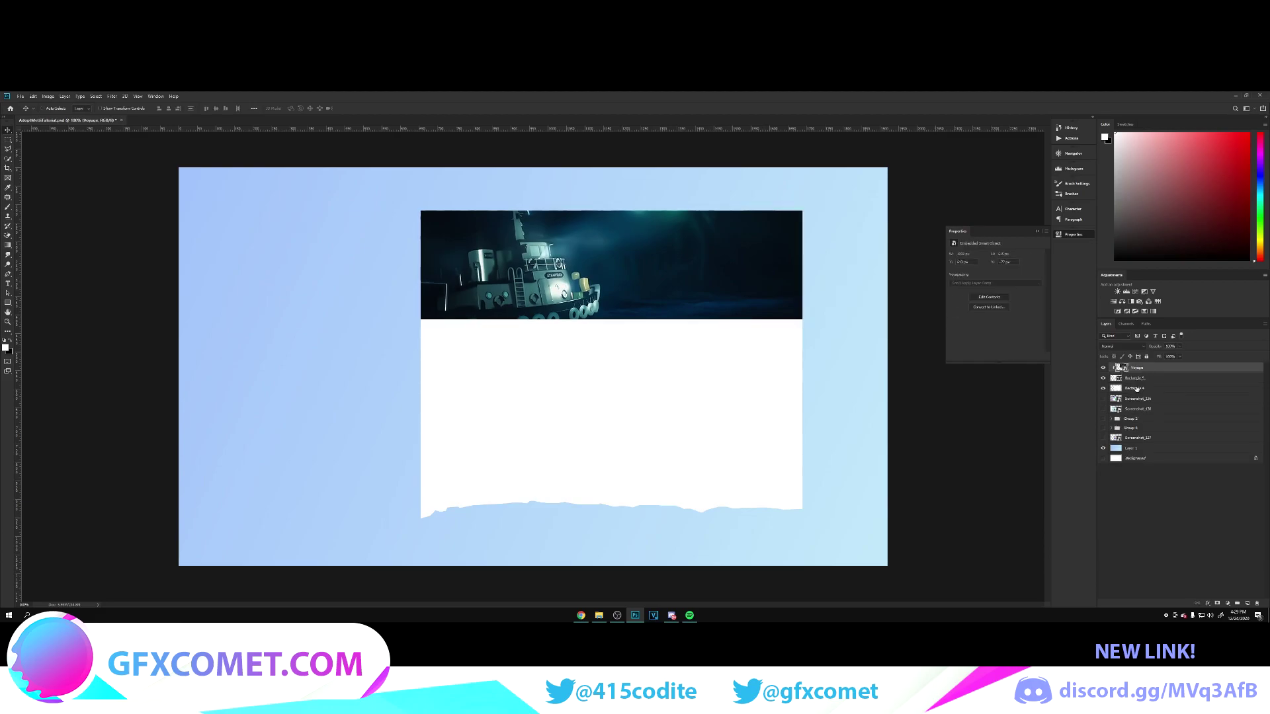
click(1103, 398)
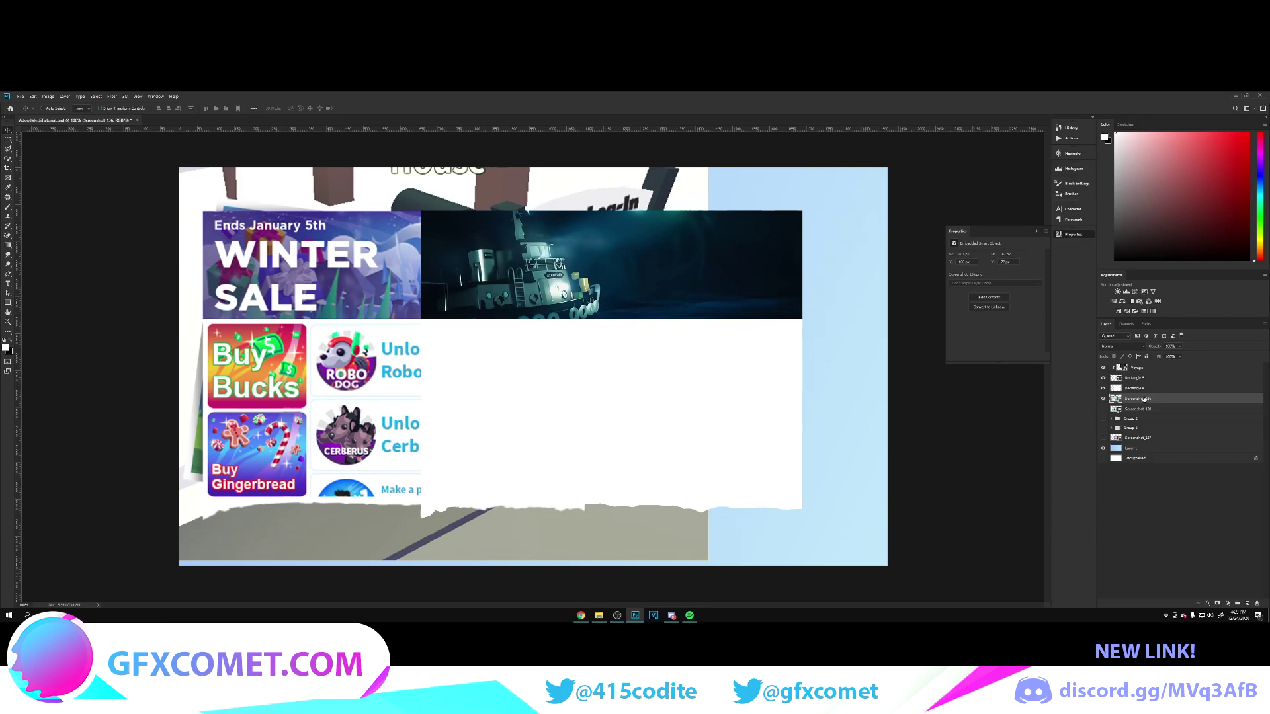
drag(1145, 398, 1141, 363)
drag(623, 403, 670, 414)
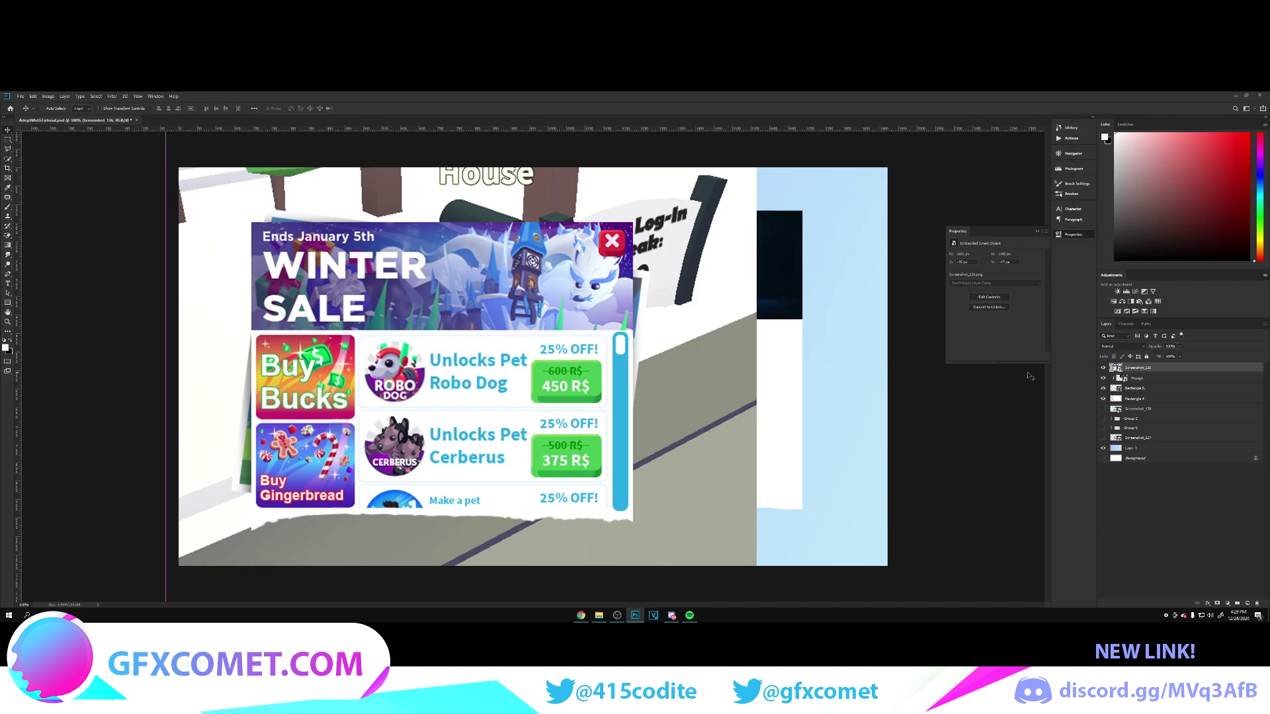
click(1103, 369)
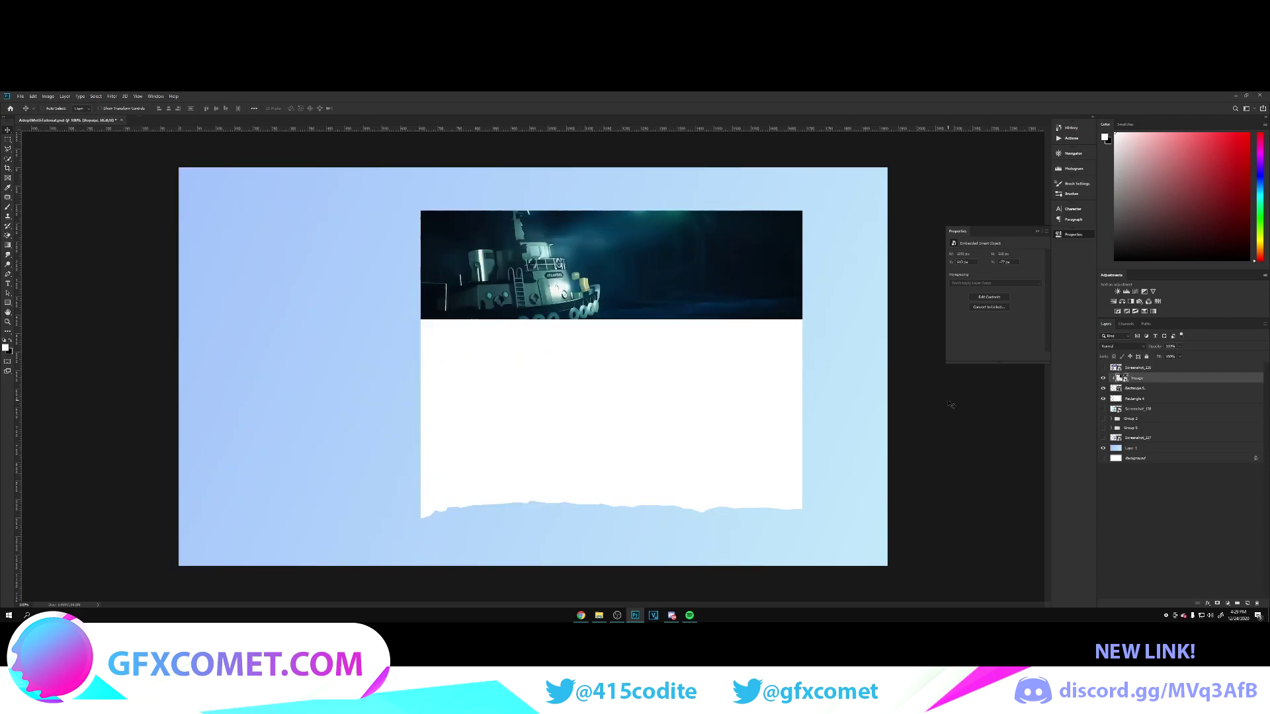
Step: Add an empty layer above the boat image and re-show the reference screenshot
key(ctrl+alt+shift+n)
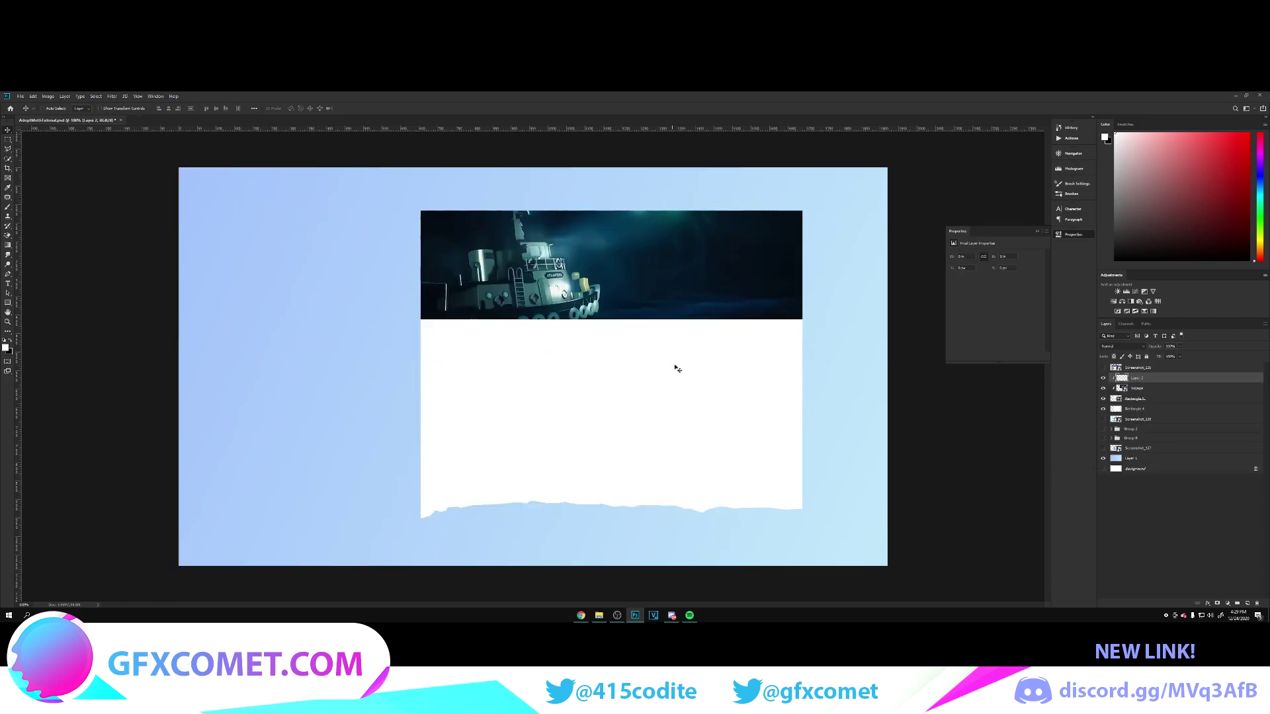
key(b)
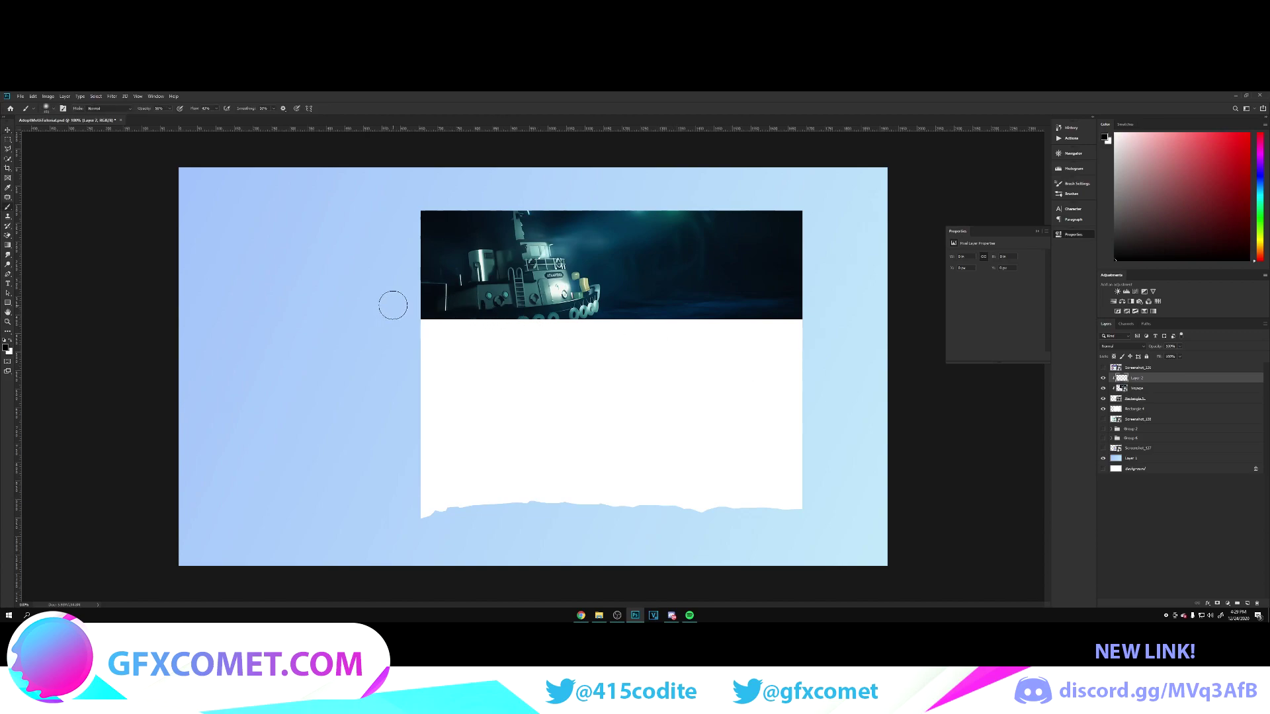
key(bracketright)
key(bracketright)
key(bracketright)
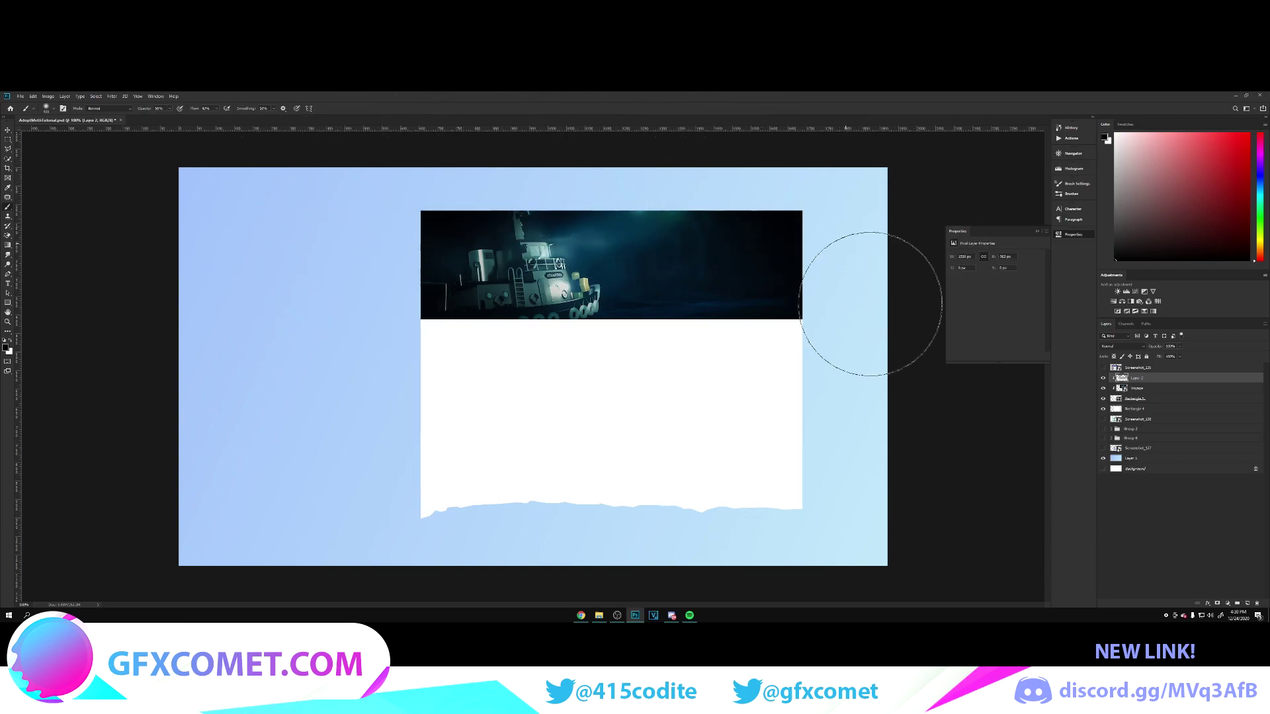
key(v)
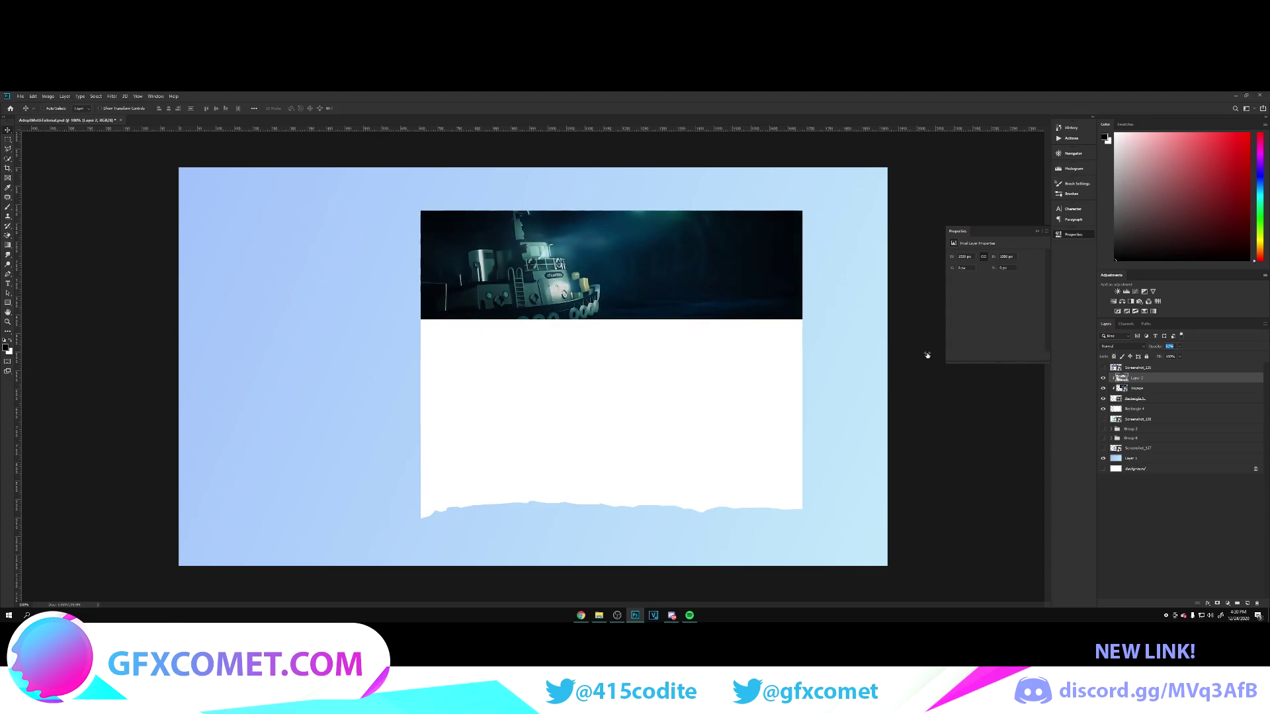
click(1104, 368)
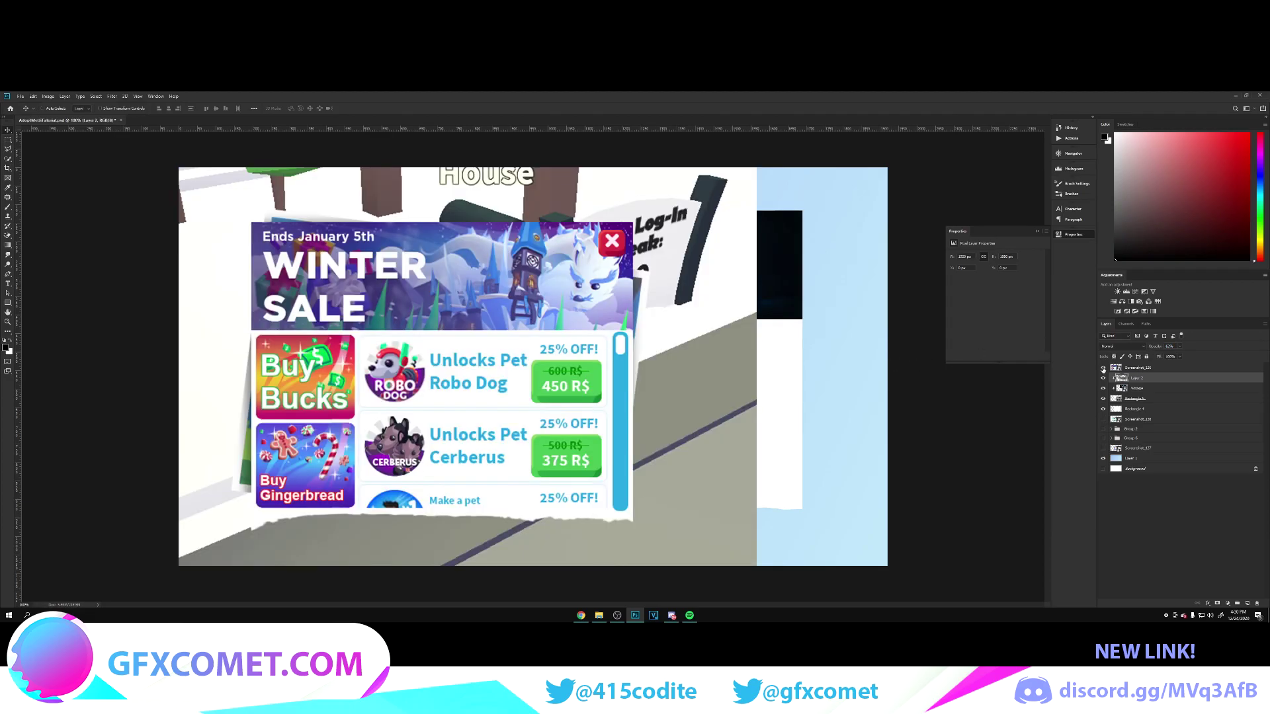
click(1153, 368)
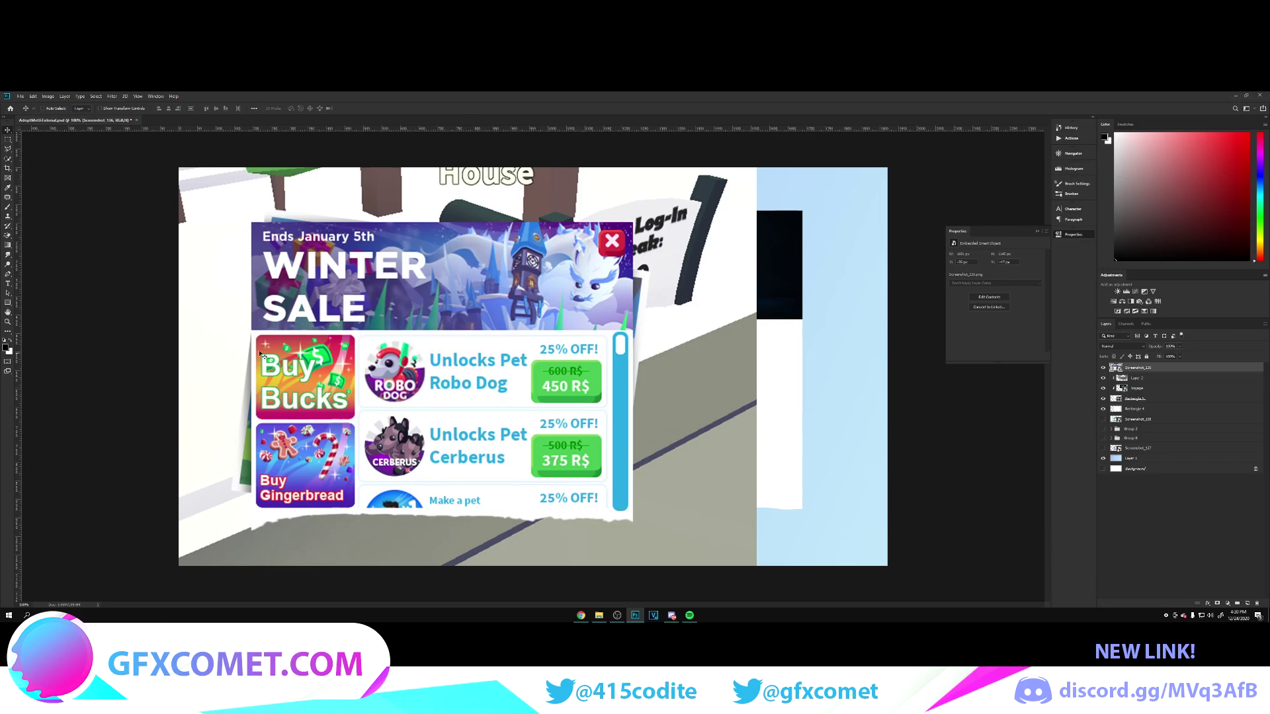
click(8, 303)
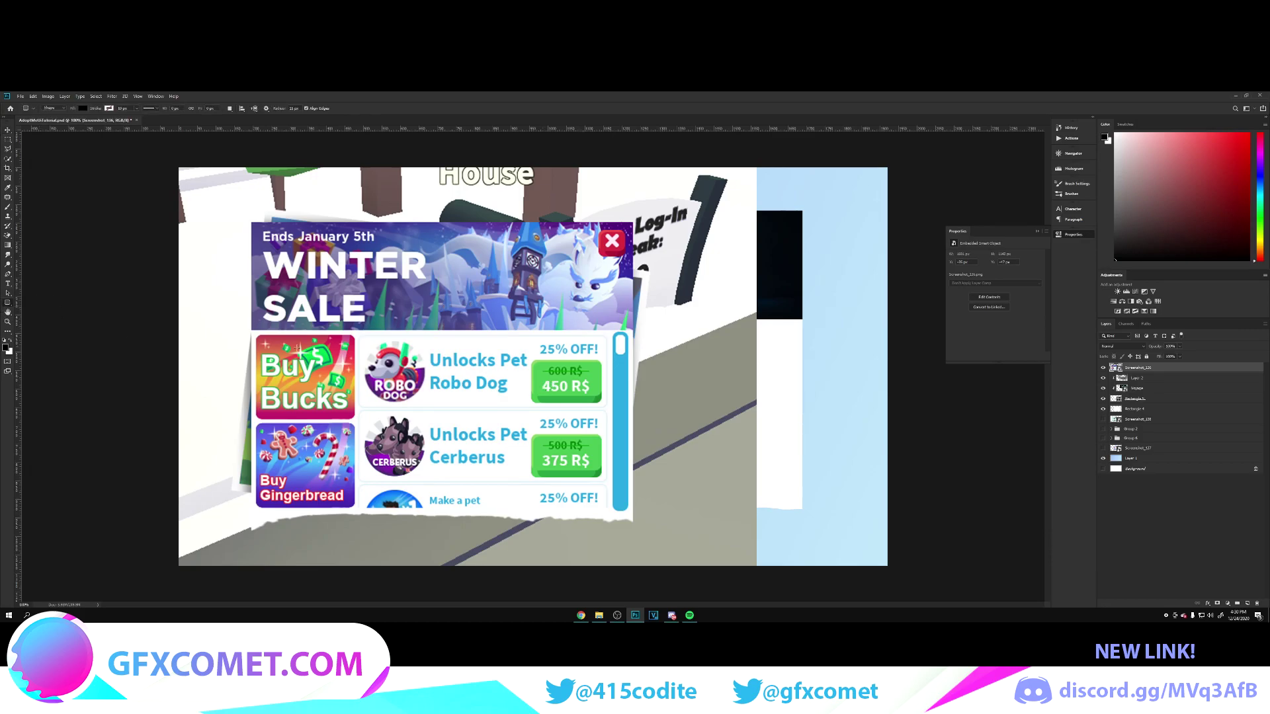
Step: Draw a rectangle the size of the Buy Bucks tile, place it beside the list, and fill it white
drag(255, 338, 355, 417)
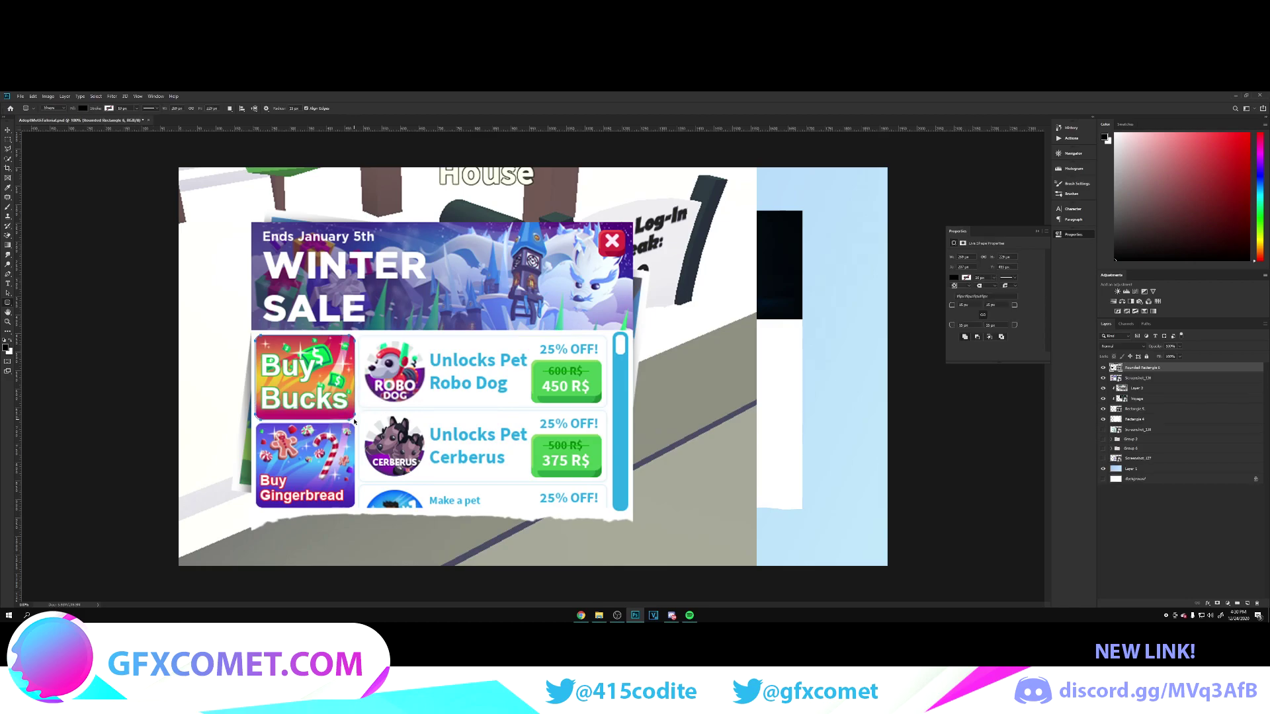
drag(254, 338, 356, 417)
key(v)
drag(306, 380, 598, 378)
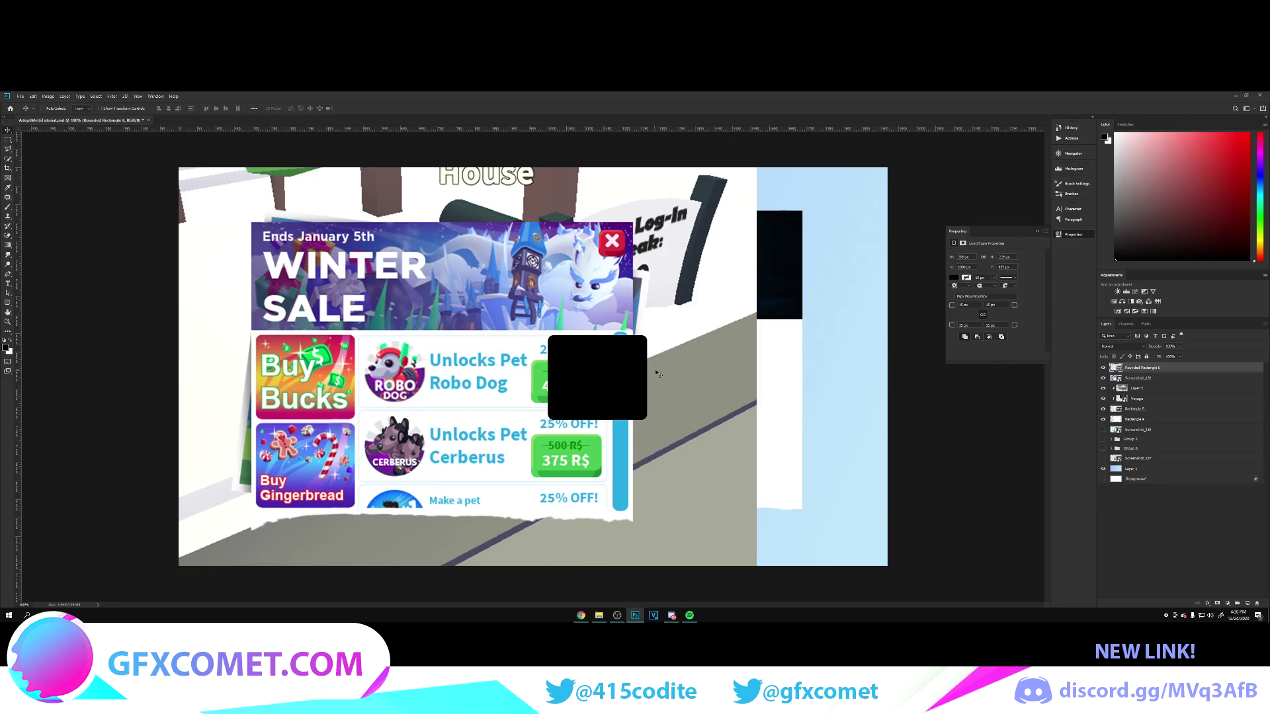
drag(596, 378, 662, 362)
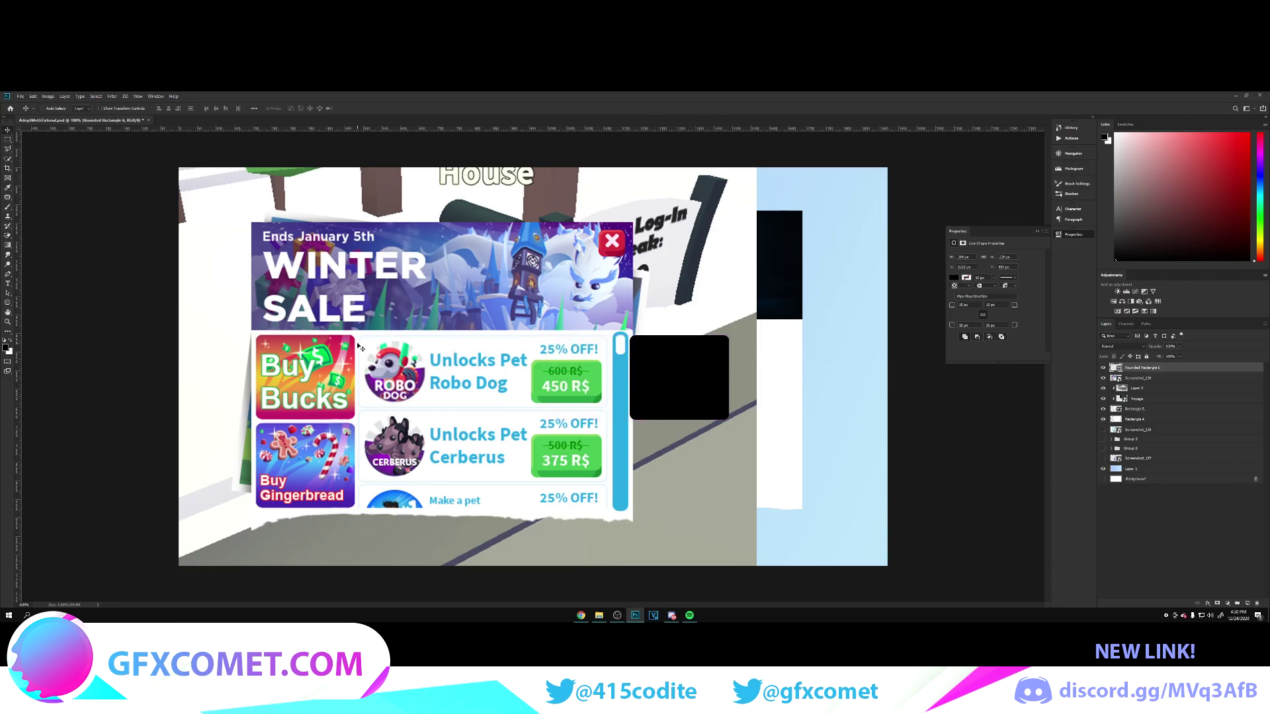
double_click(1114, 370)
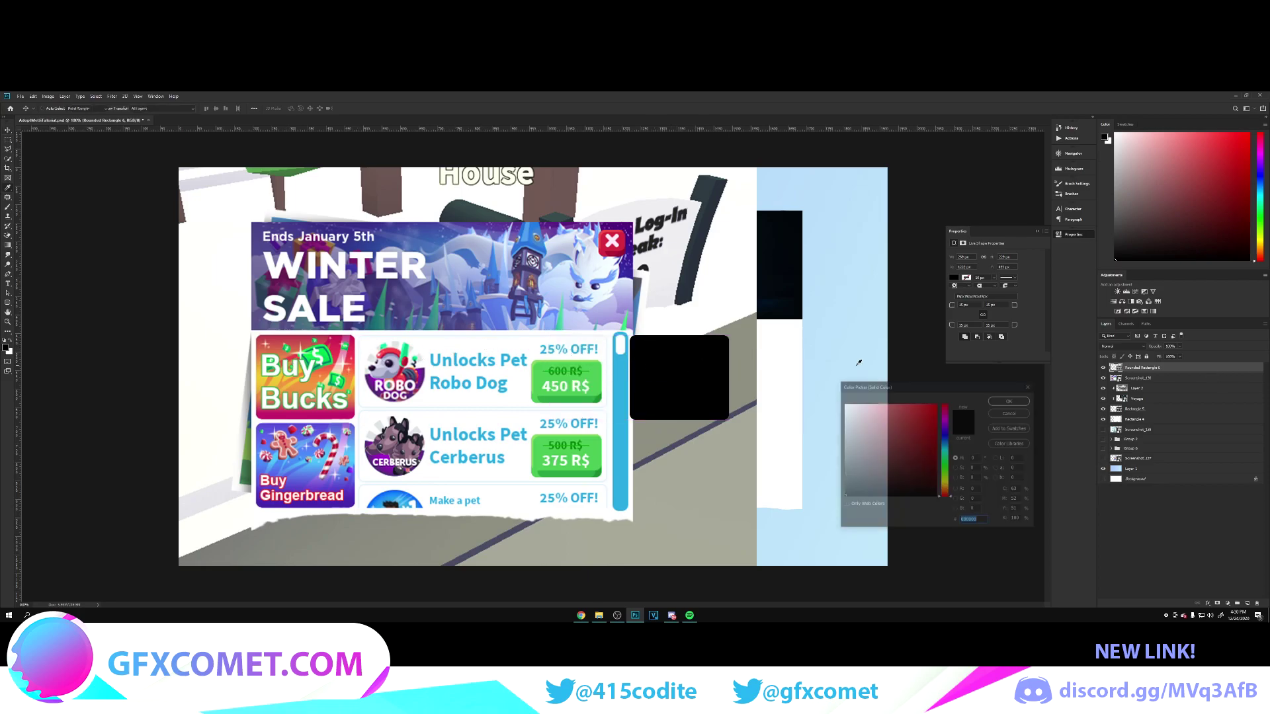
click(846, 405)
click(1009, 402)
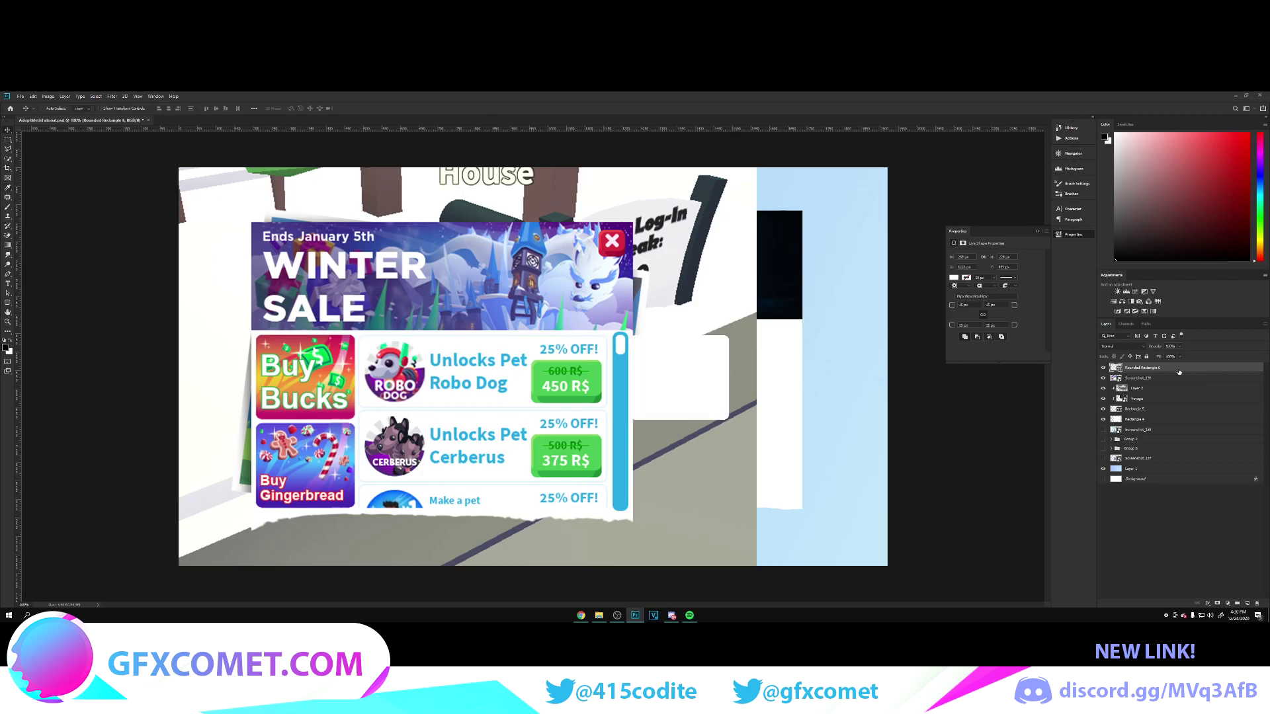
Step: Give the card a pale blue stroke sampled from the sale list, then fit the artwork on screen
double_click(1131, 378)
click(937, 404)
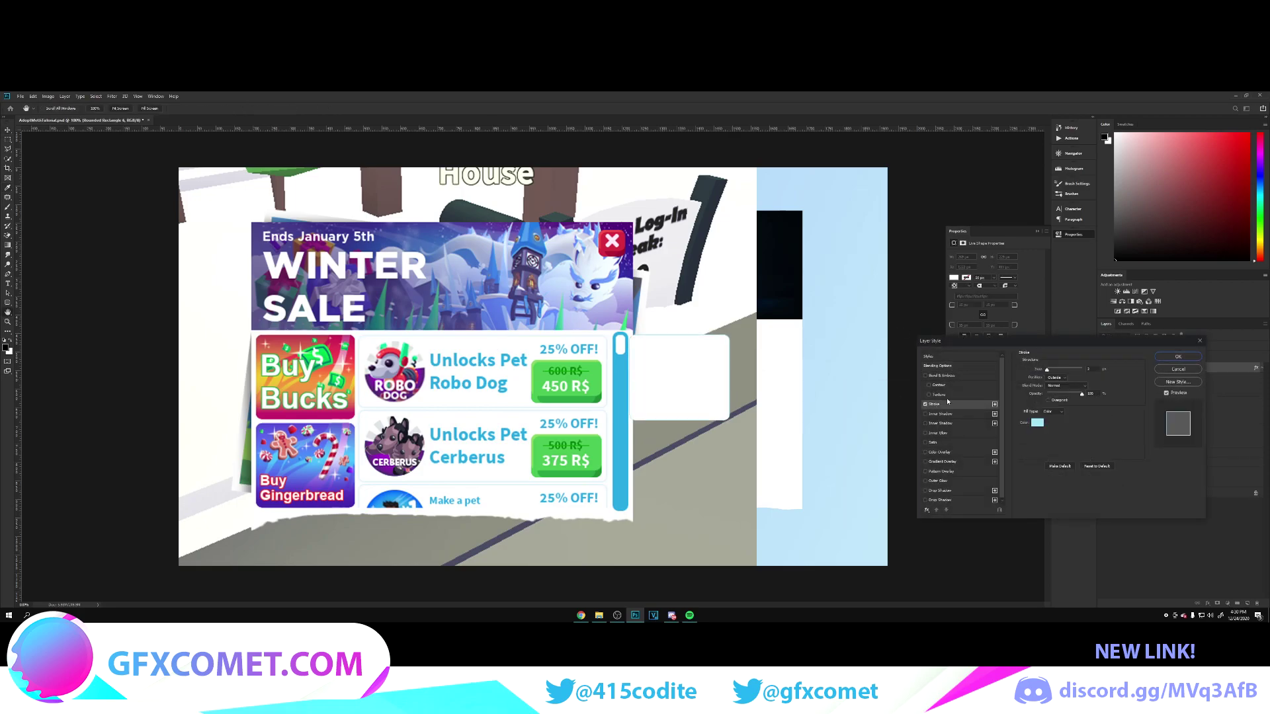
click(1038, 423)
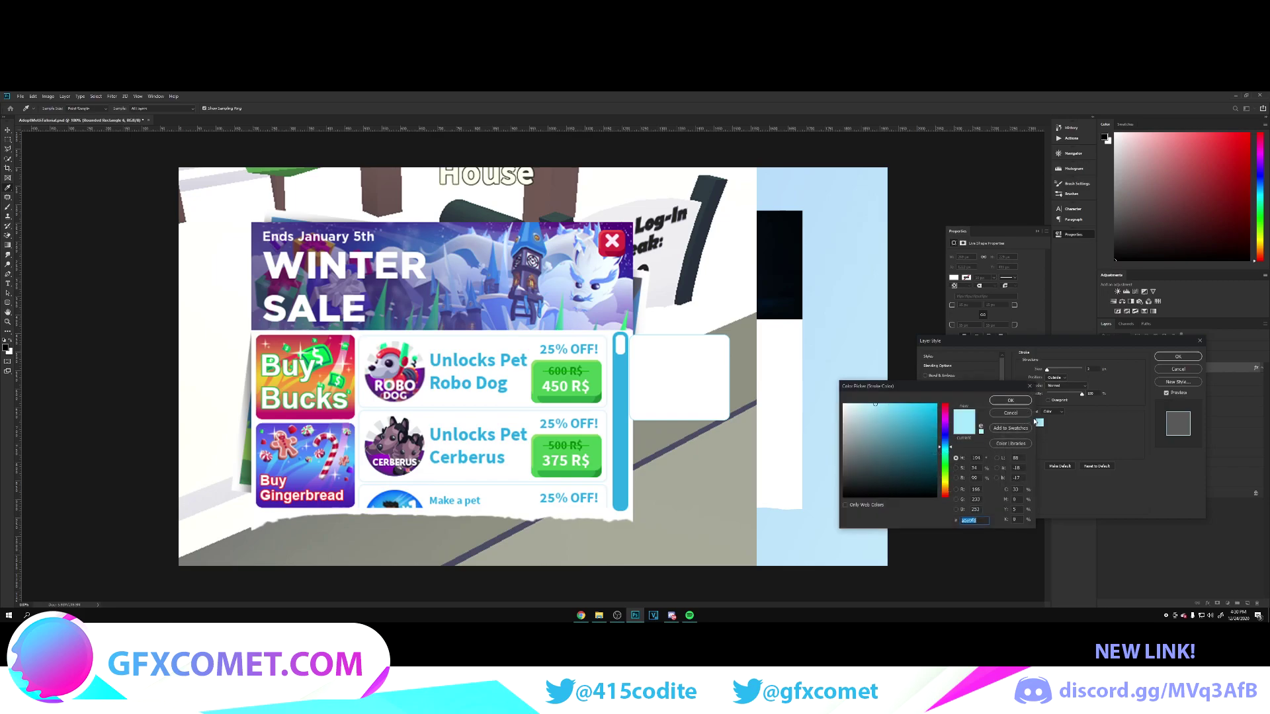
scroll(595, 397, up, 5)
click(724, 269)
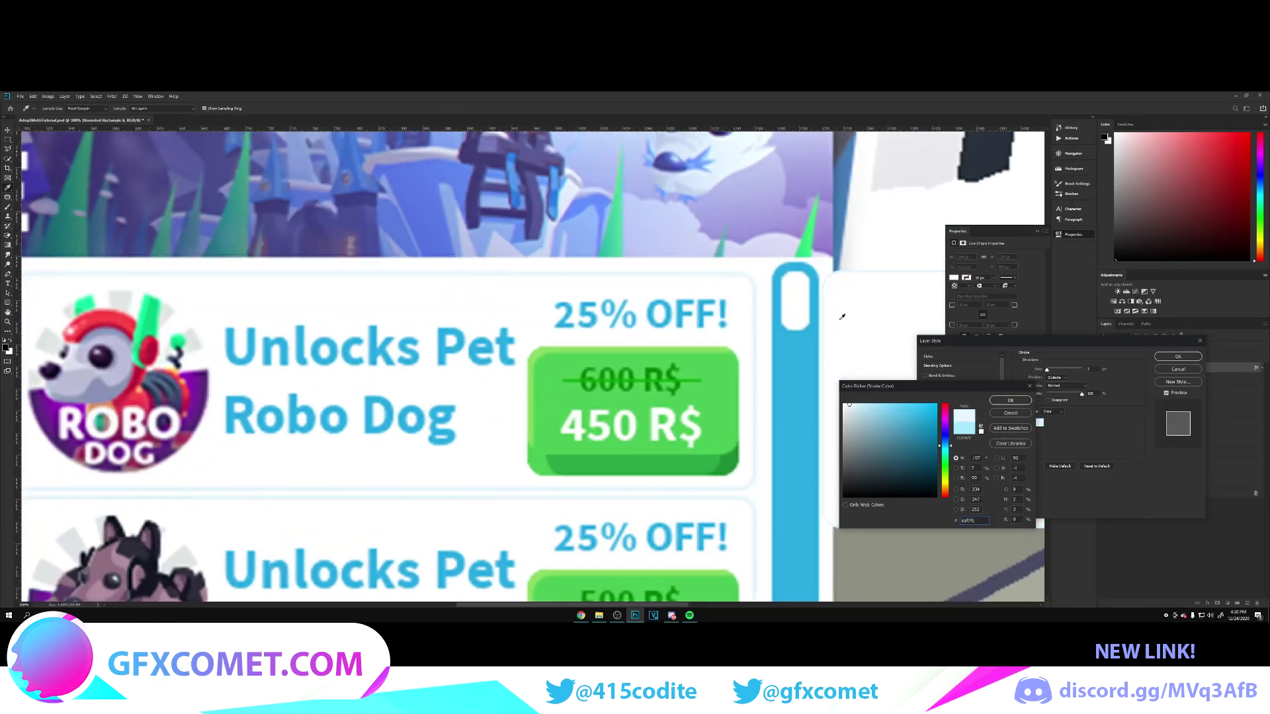
click(999, 407)
scroll(1002, 403, down, 2)
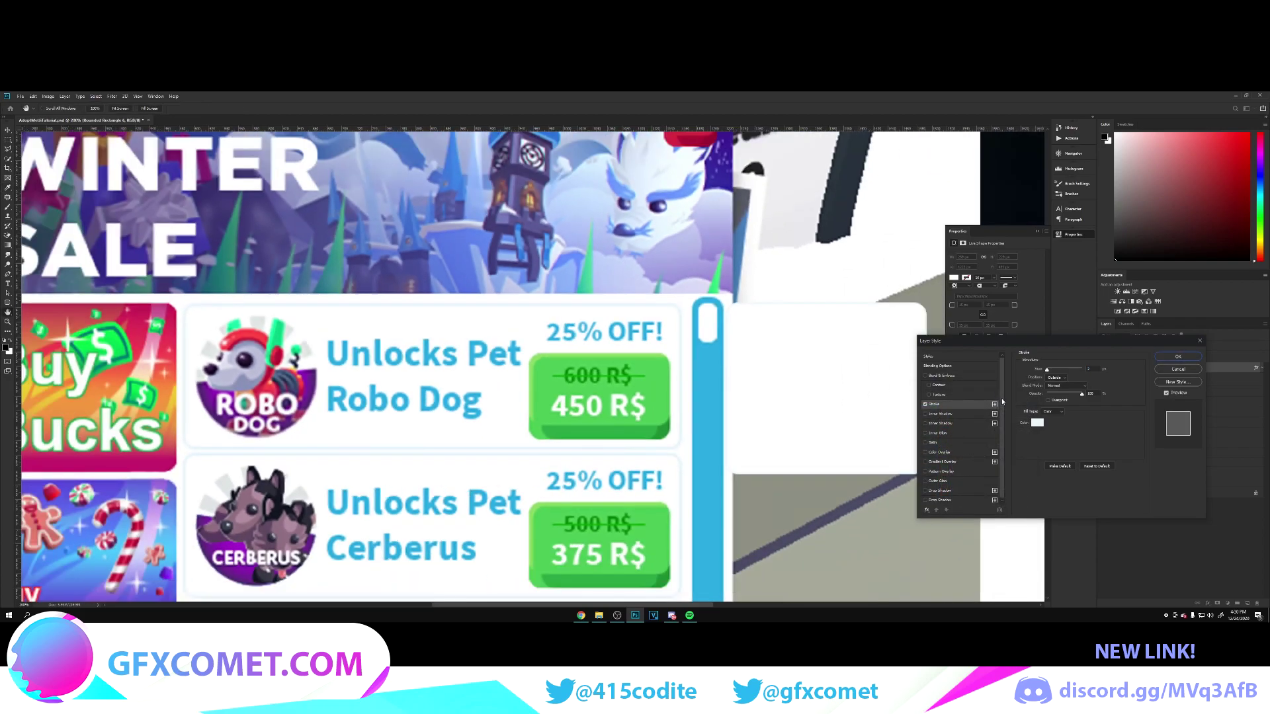
click(1178, 357)
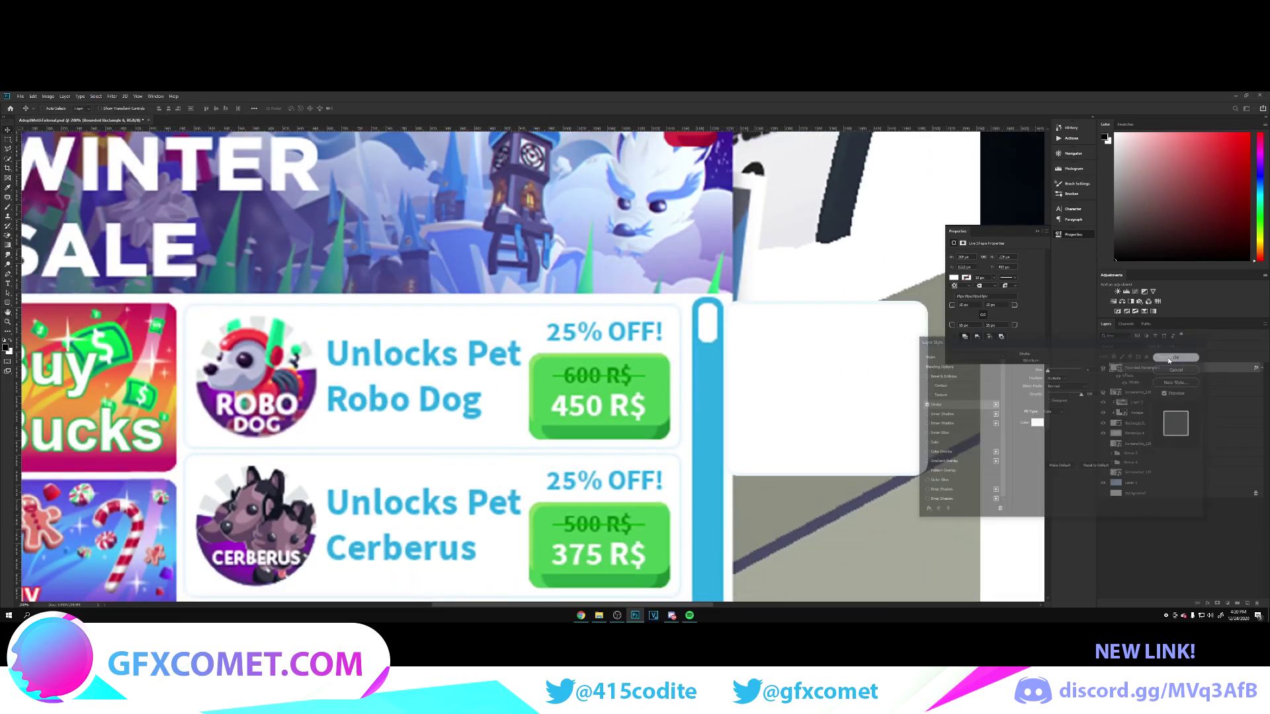
key(ctrl+0)
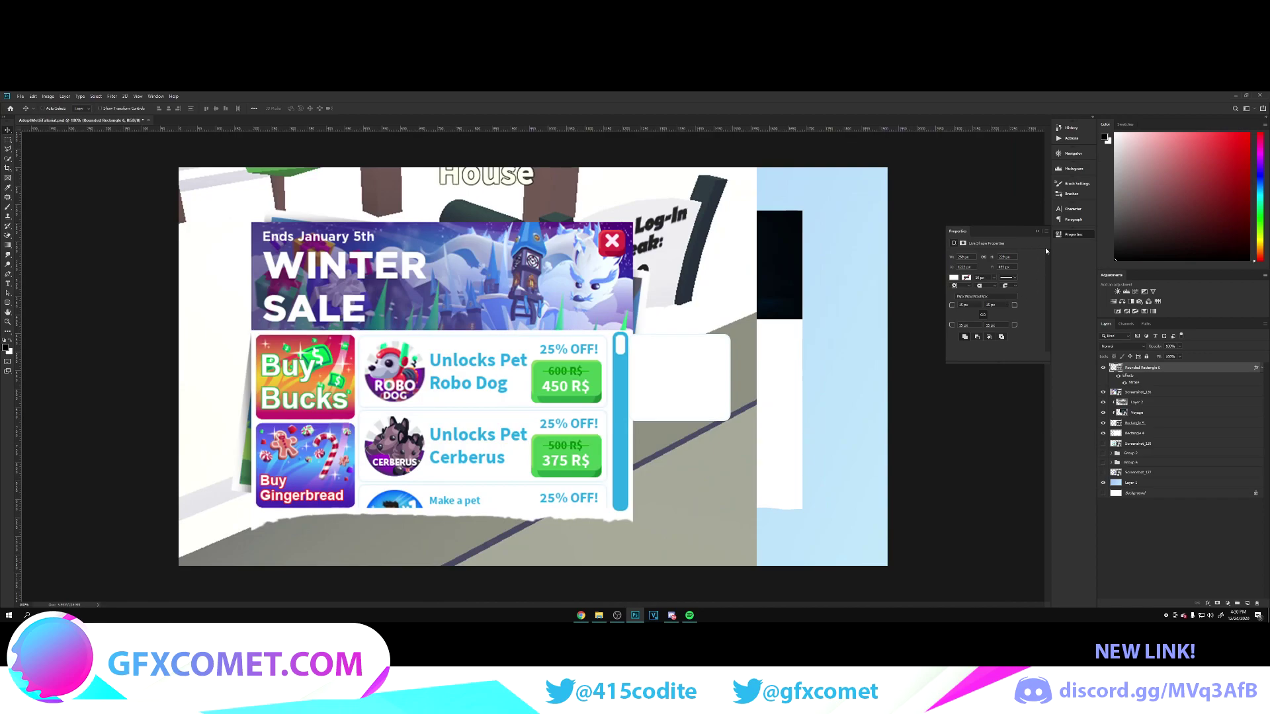
click(1037, 235)
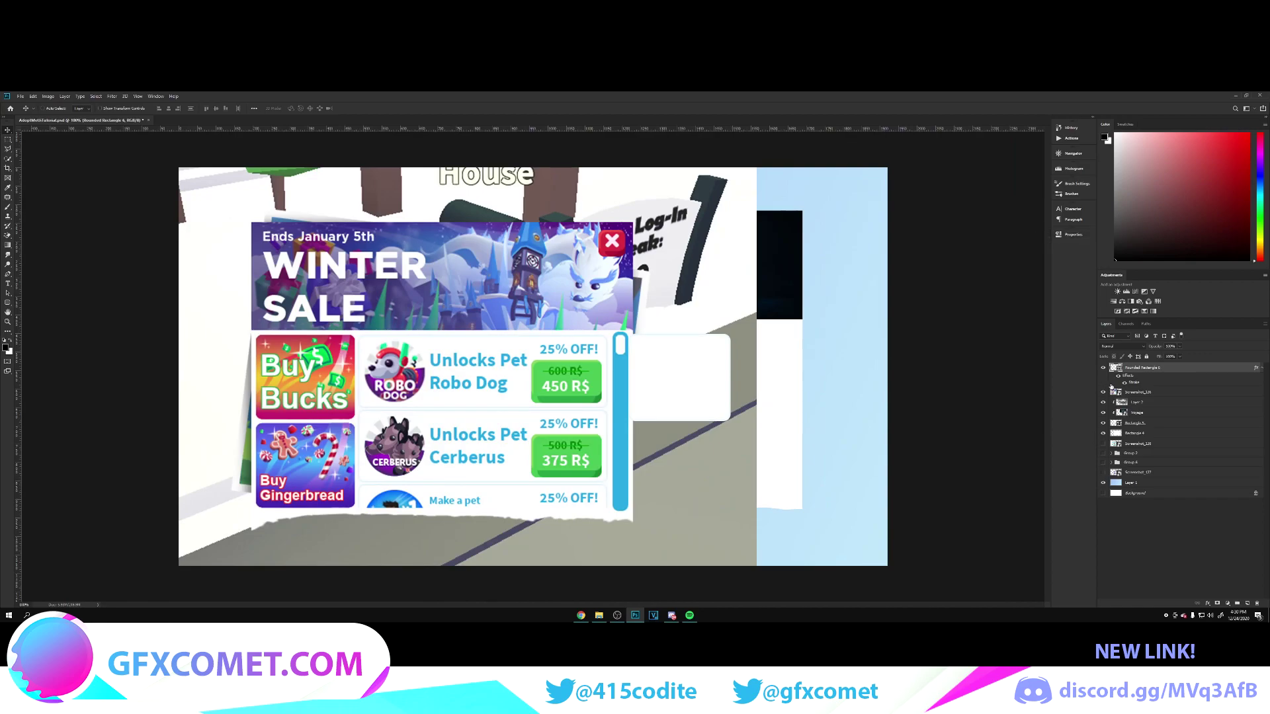
click(1104, 393)
Step: Move the card to the top-left of the content area, toggling the reference screenshot to check placement
drag(556, 376, 511, 362)
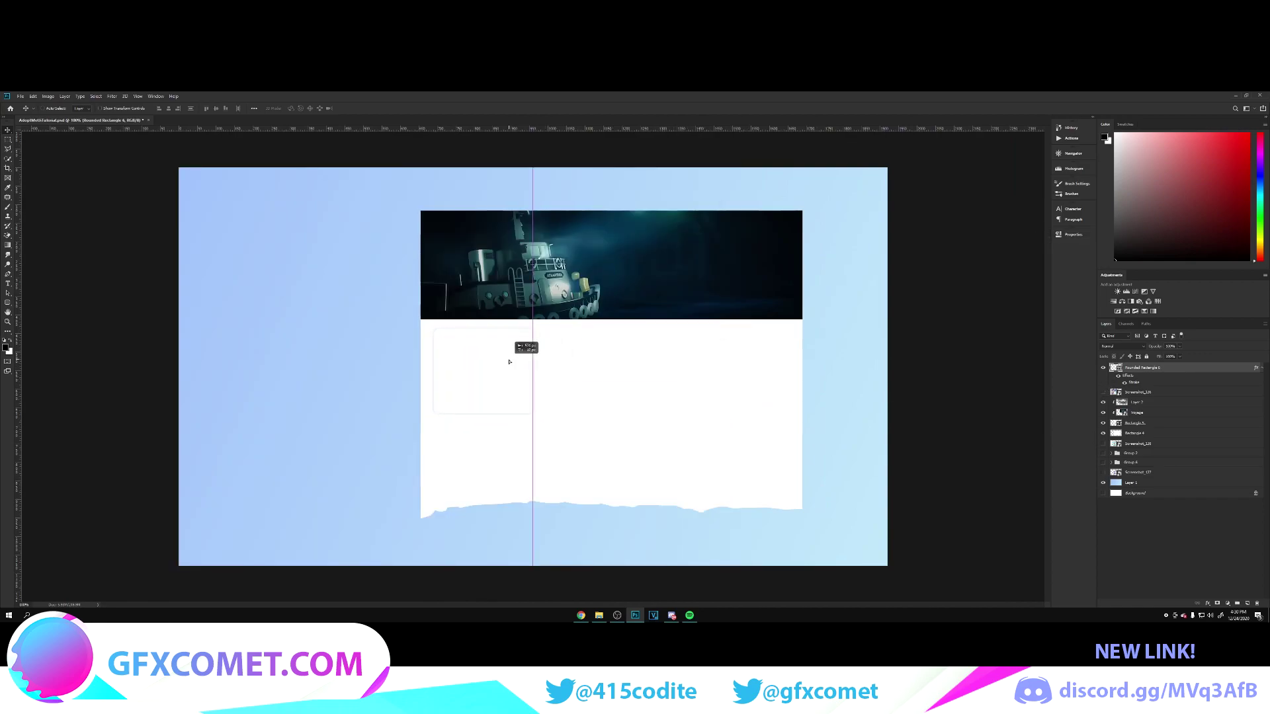
click(1104, 393)
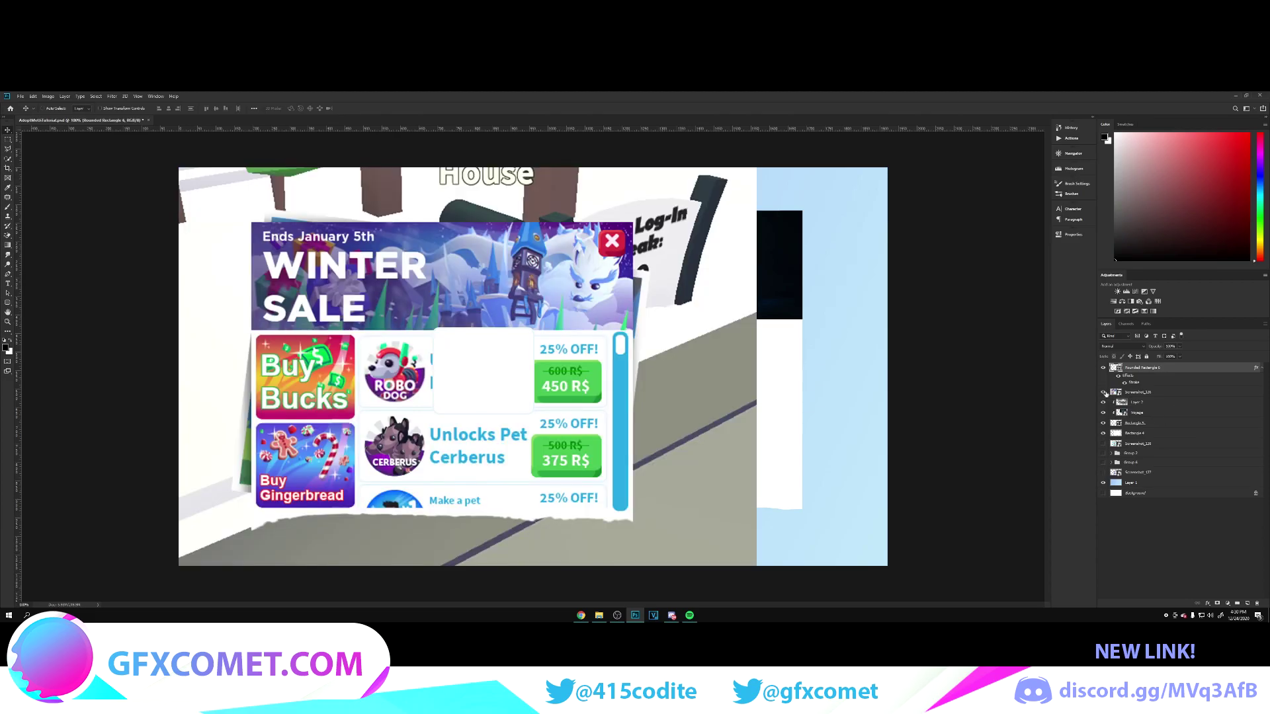
click(1104, 393)
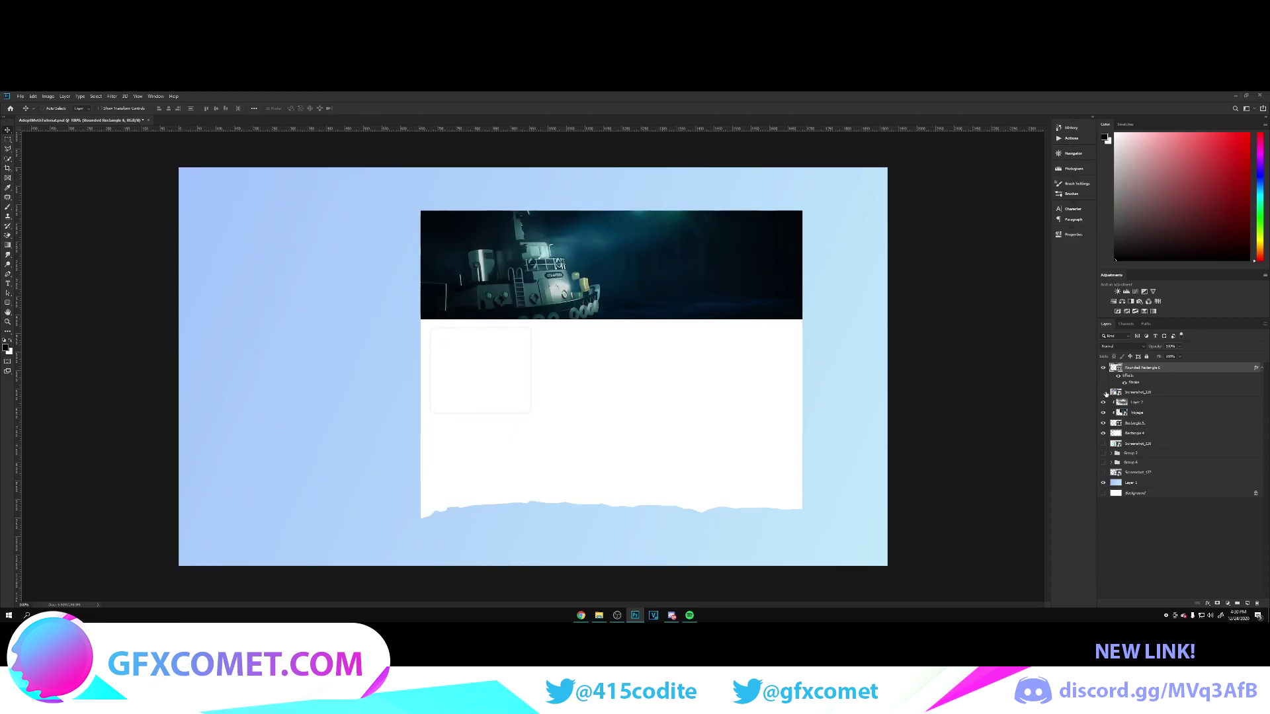
click(1105, 393)
click(1104, 394)
Step: Duplicate the card directly below the first and collapse both cards' effects lists
drag(514, 341, 504, 430)
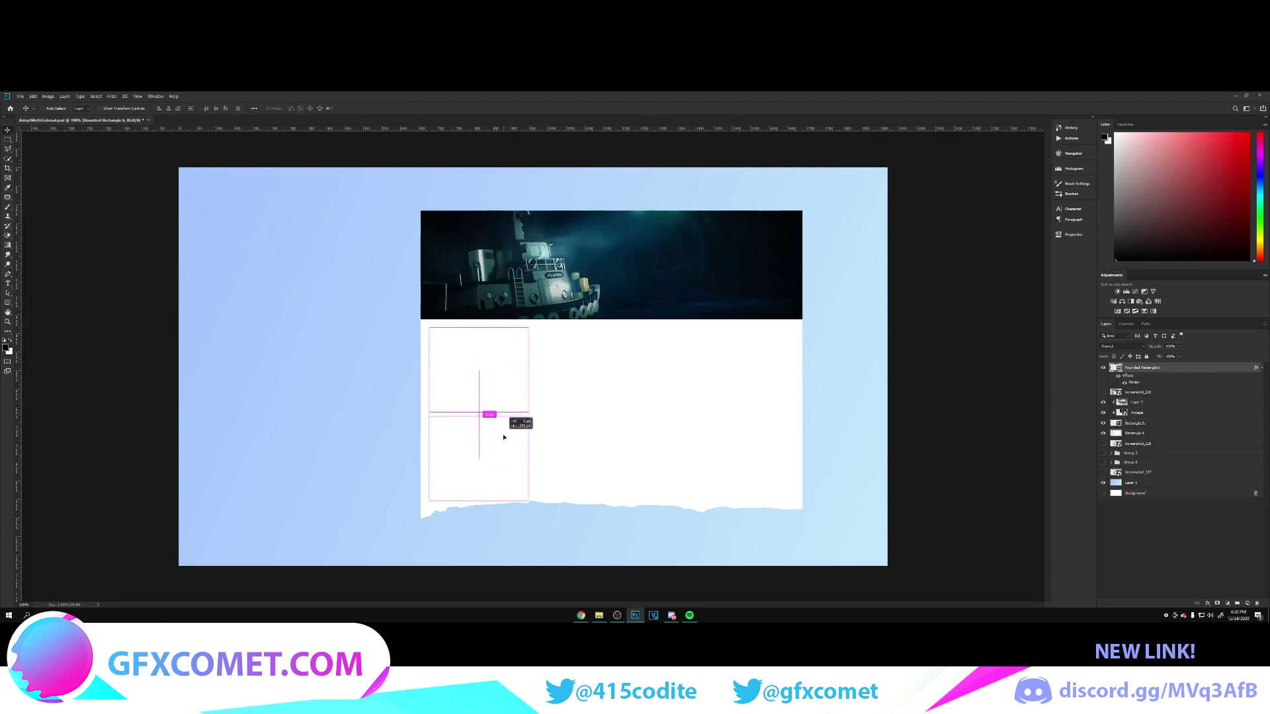
key(ctrl+j)
ctrl+click(1153, 394)
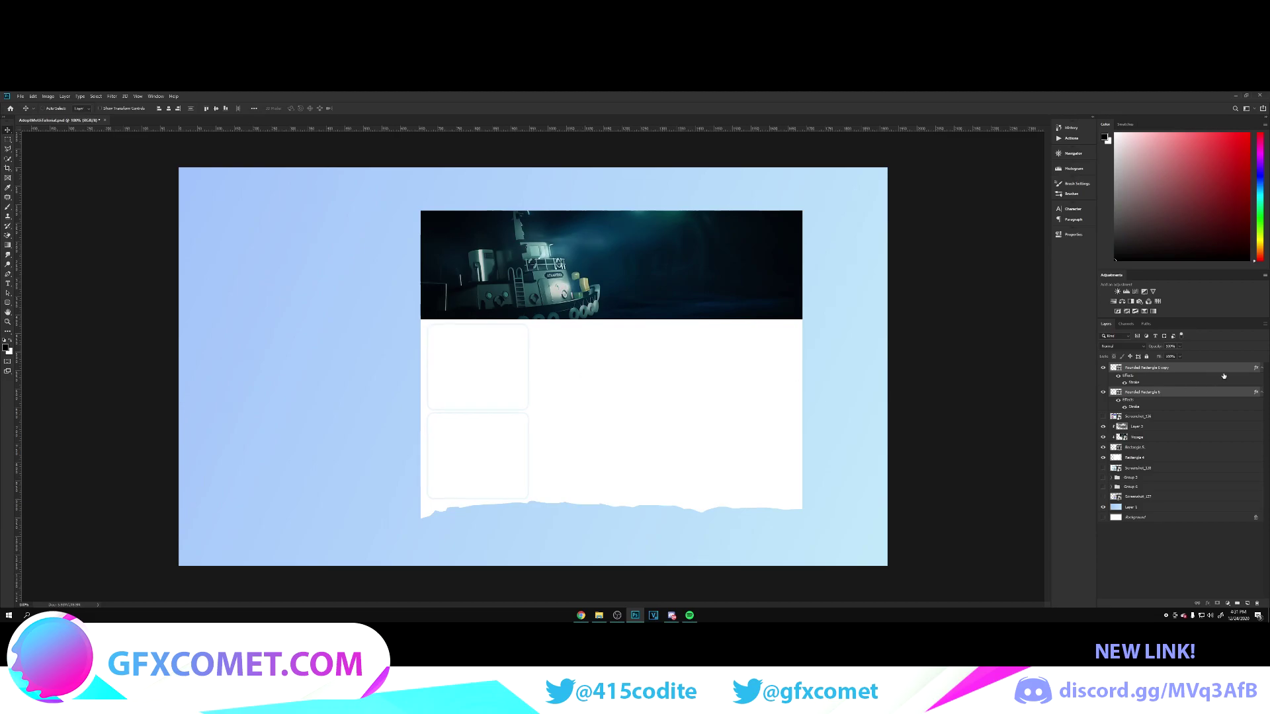
click(1260, 369)
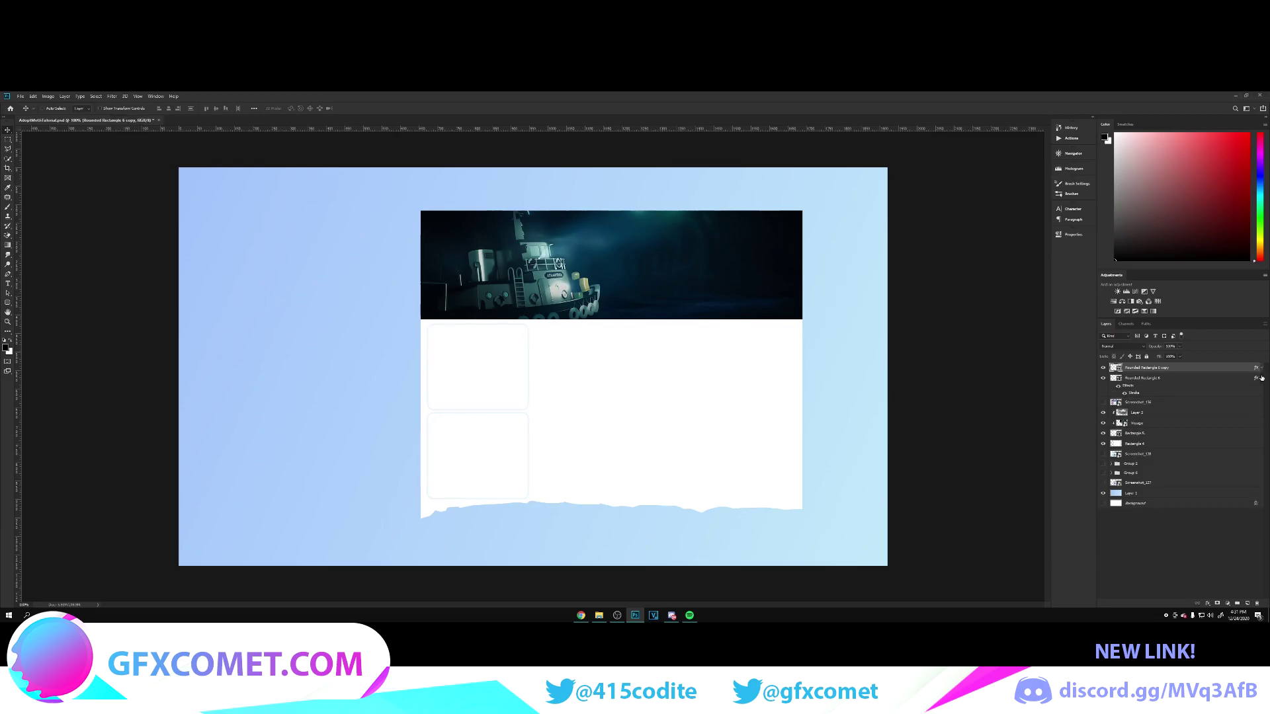
key(ctrl+v)
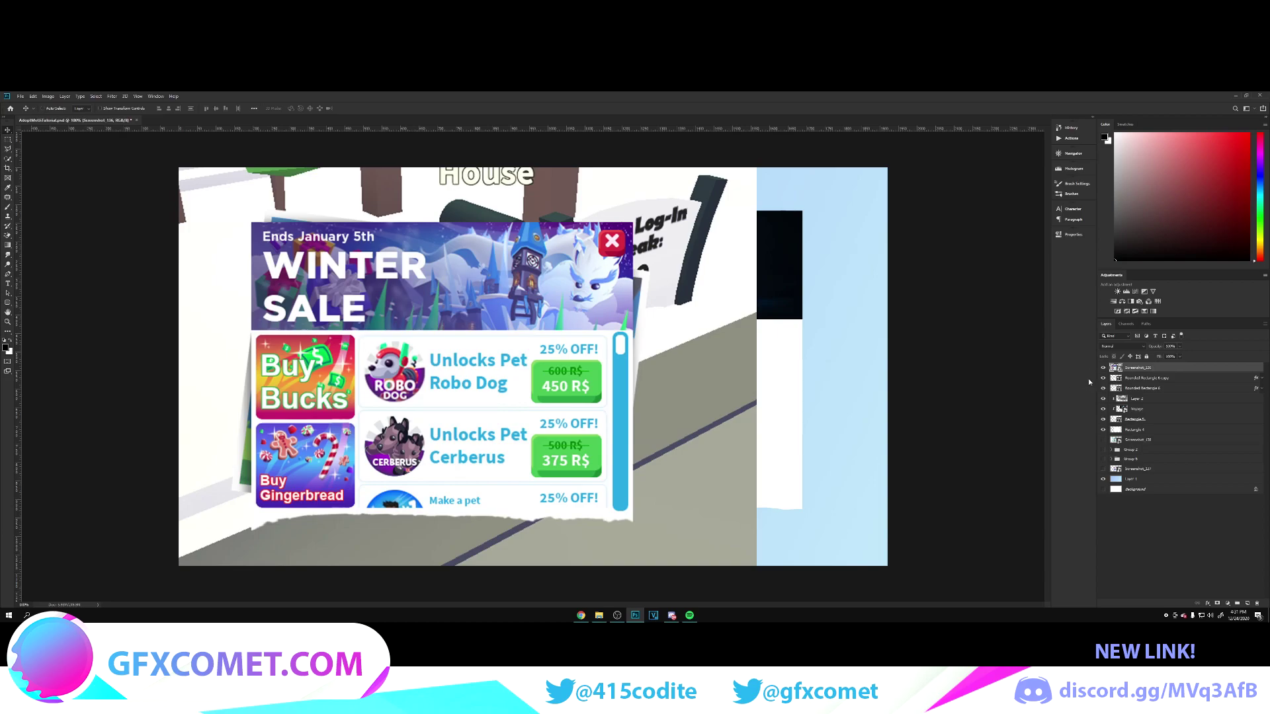
Step: Copy the card to the right and stretch it wide across the Robo Dog row of the reference
click(1104, 368)
mouse_move(487, 402)
mouse_down()
mouse_move(592, 403)
mouse_move(593, 319)
mouse_up()
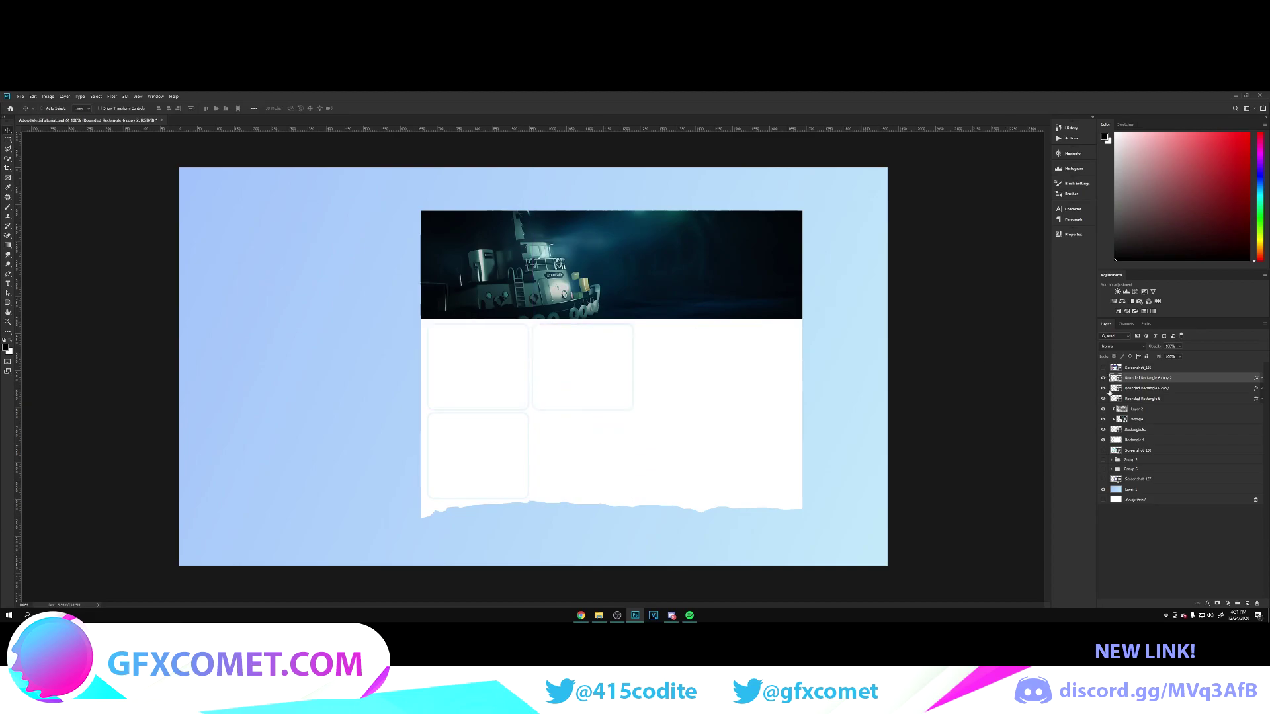
click(1103, 369)
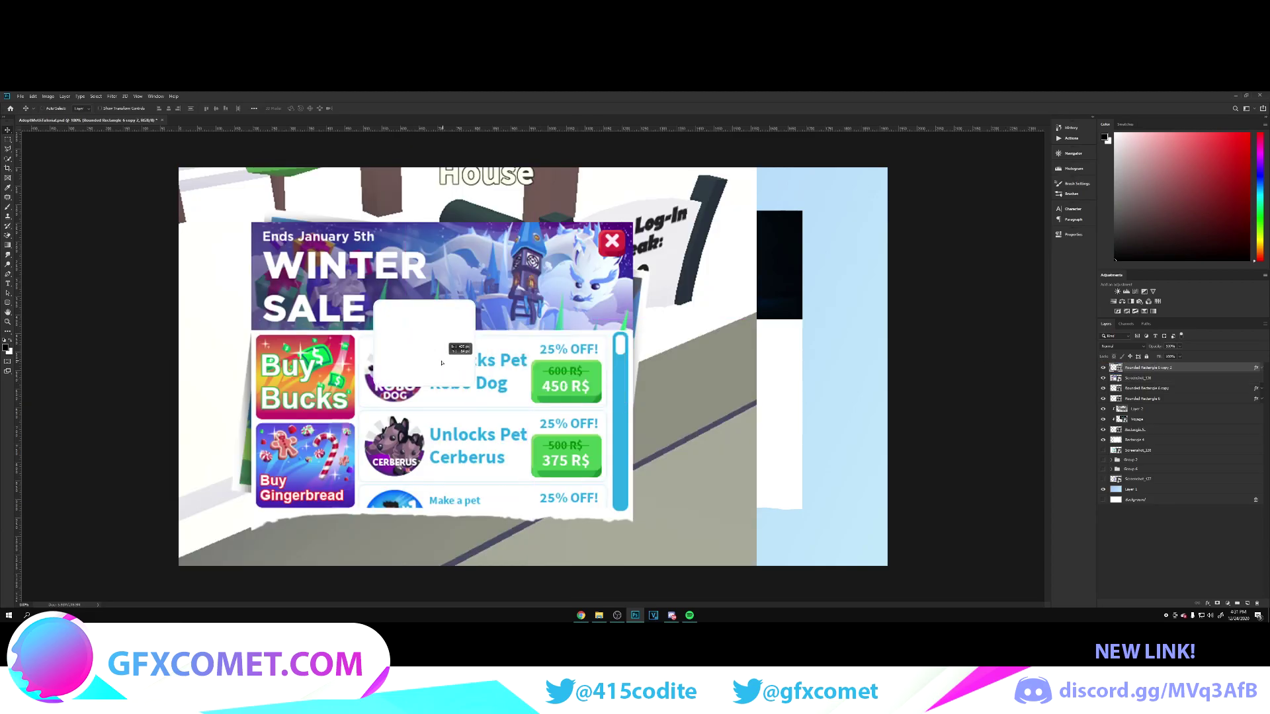
drag(565, 377, 434, 383)
key(ctrl+t)
drag(461, 329, 608, 336)
key(Return)
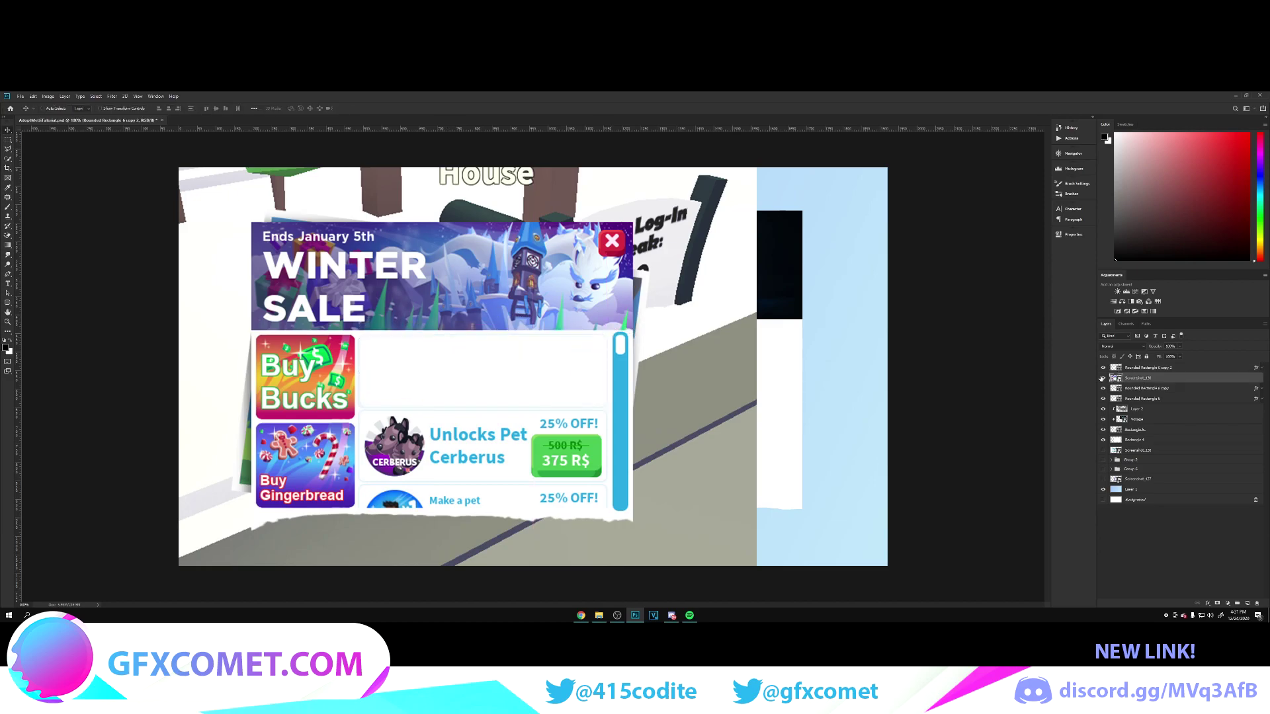
Step: Move the wide card beside the first card and stack the reference screenshot layer above it
click(1128, 375)
click(1103, 377)
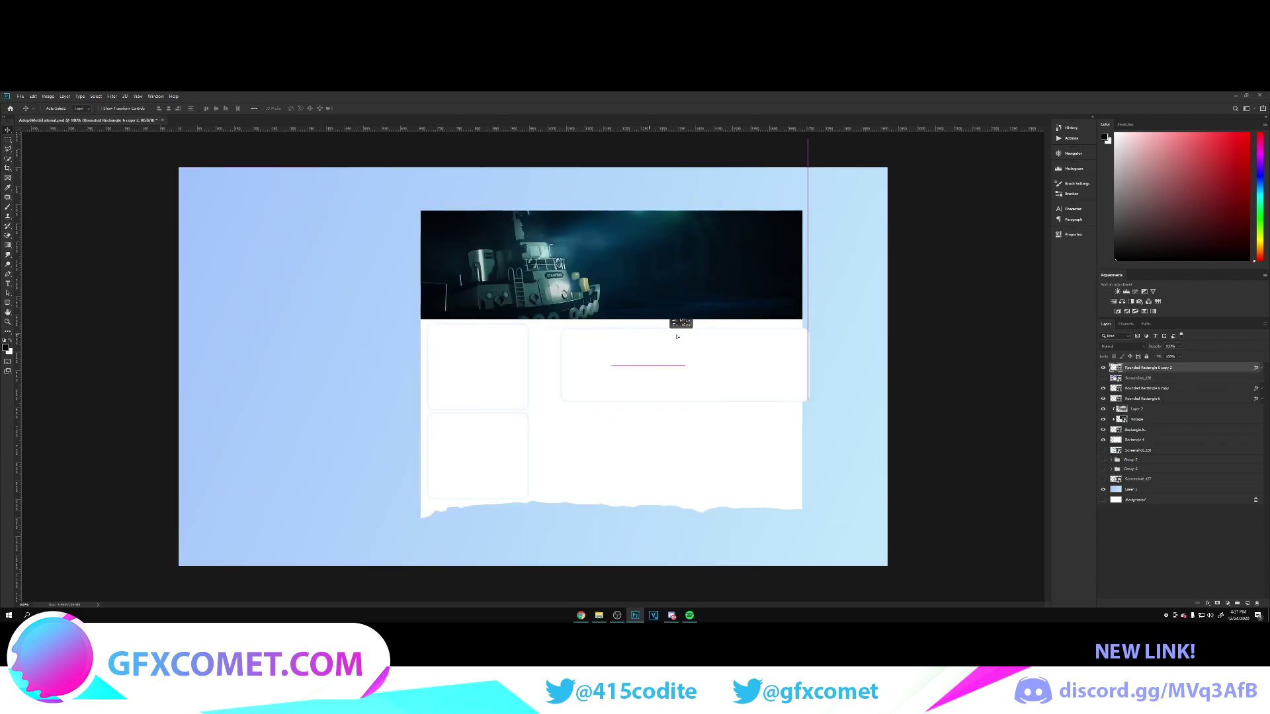
drag(457, 345, 636, 337)
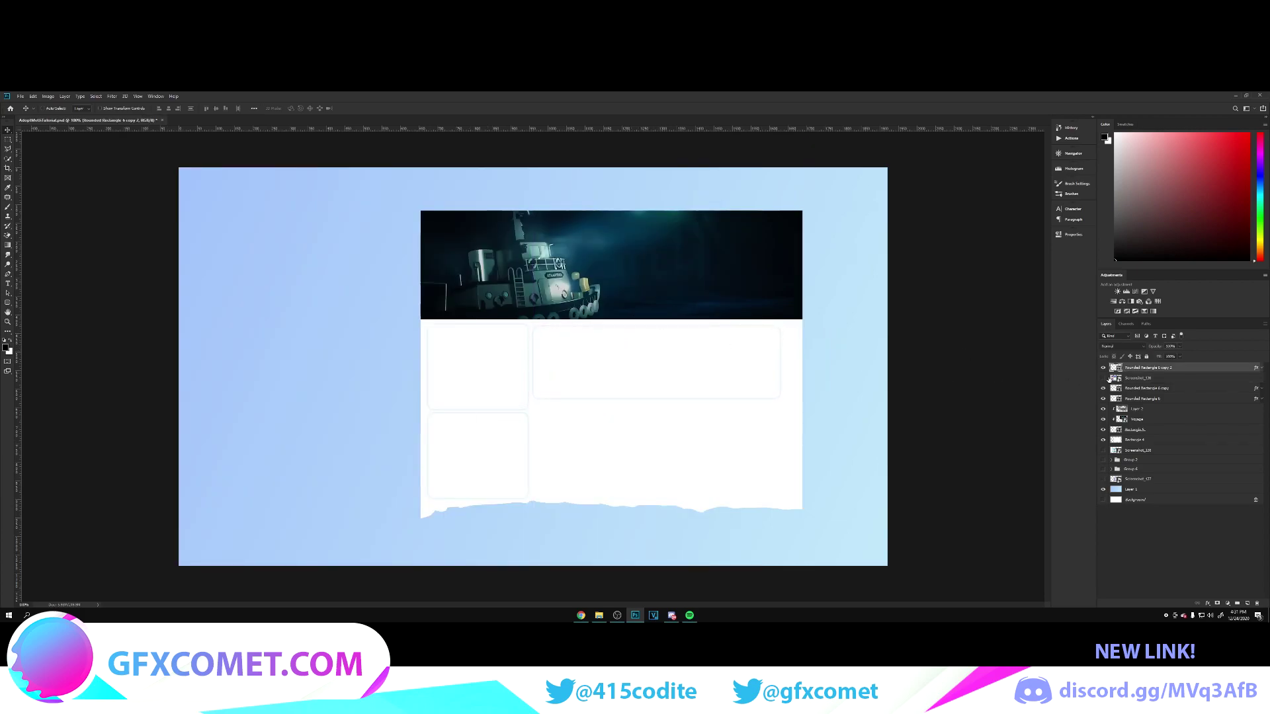
click(1131, 377)
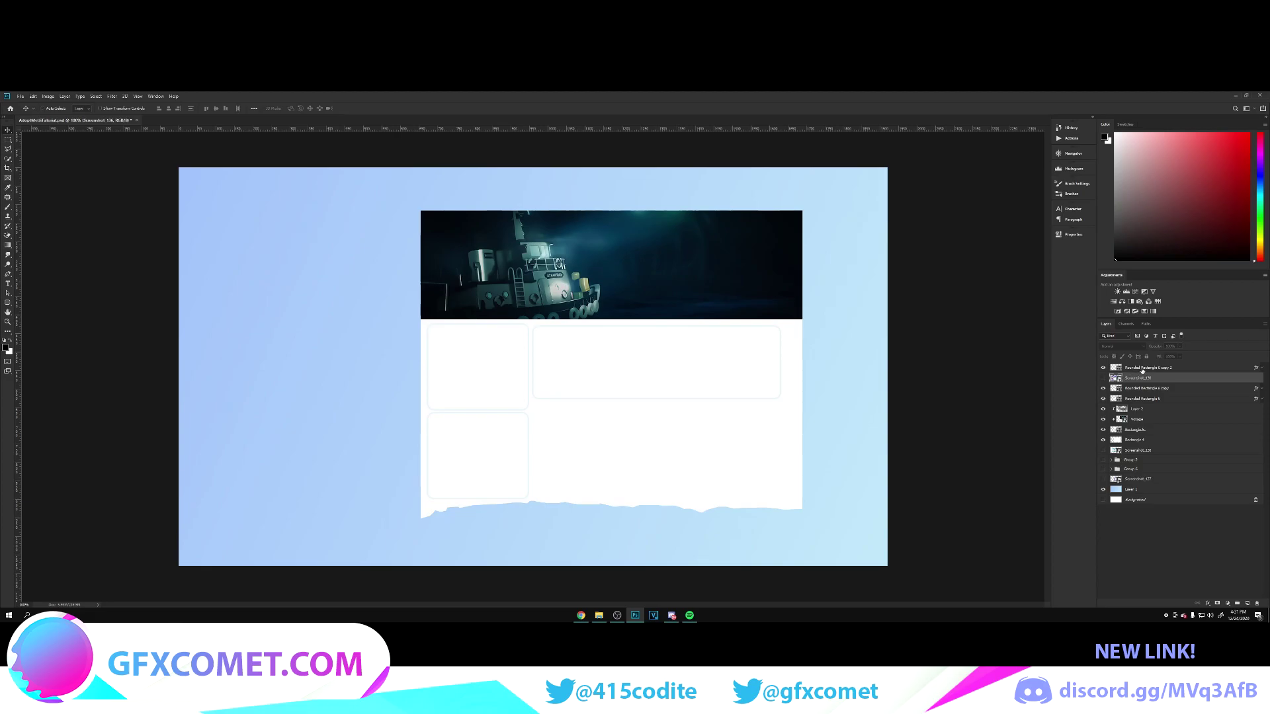
click(1142, 370)
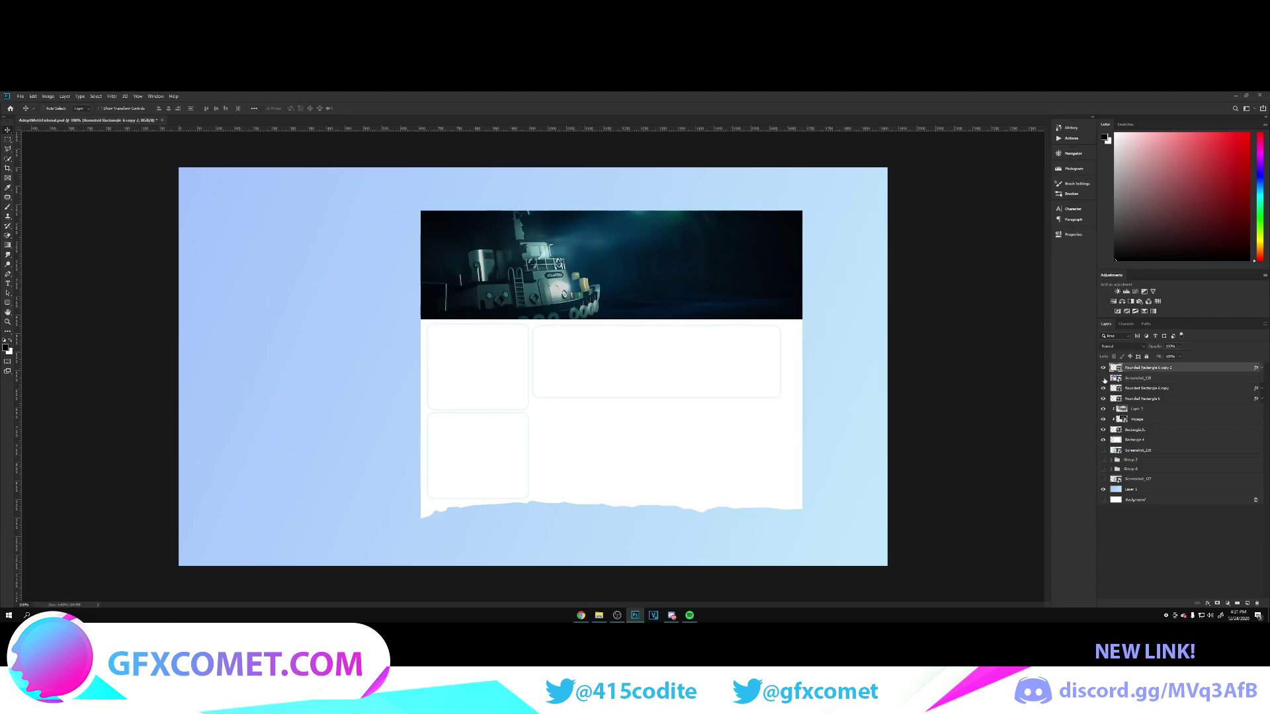
click(1103, 376)
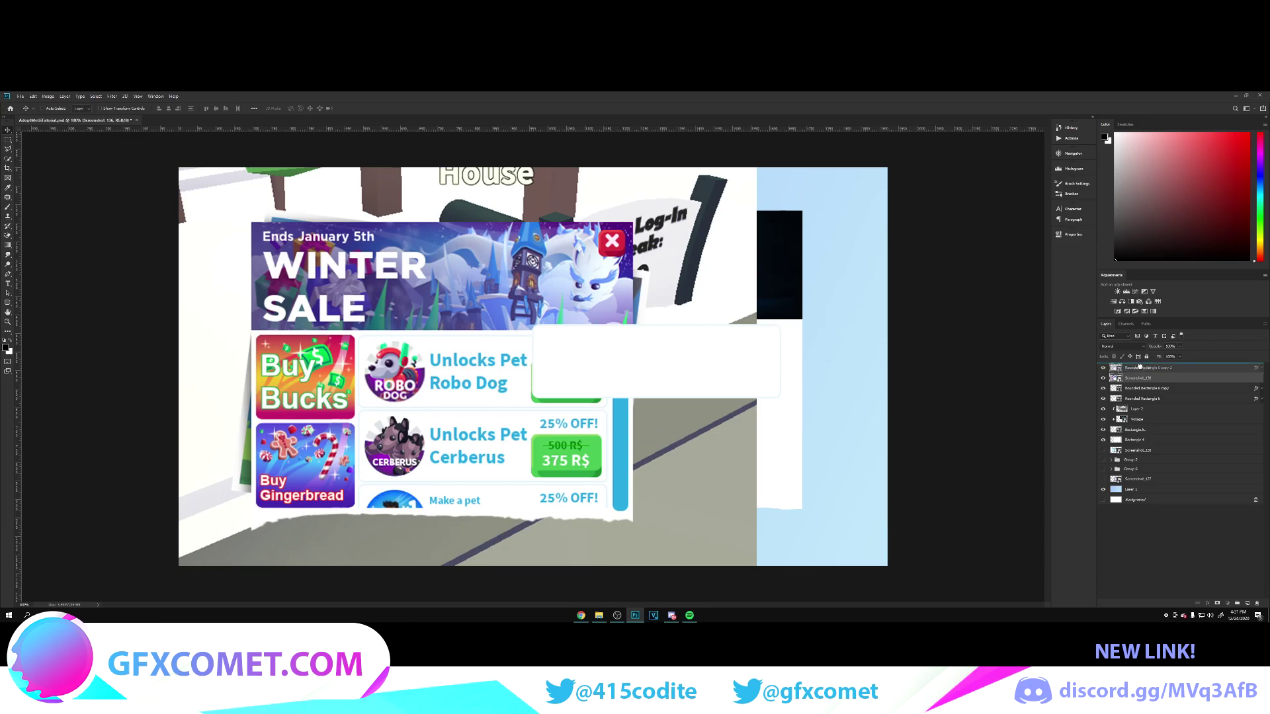
drag(1139, 367, 1138, 382)
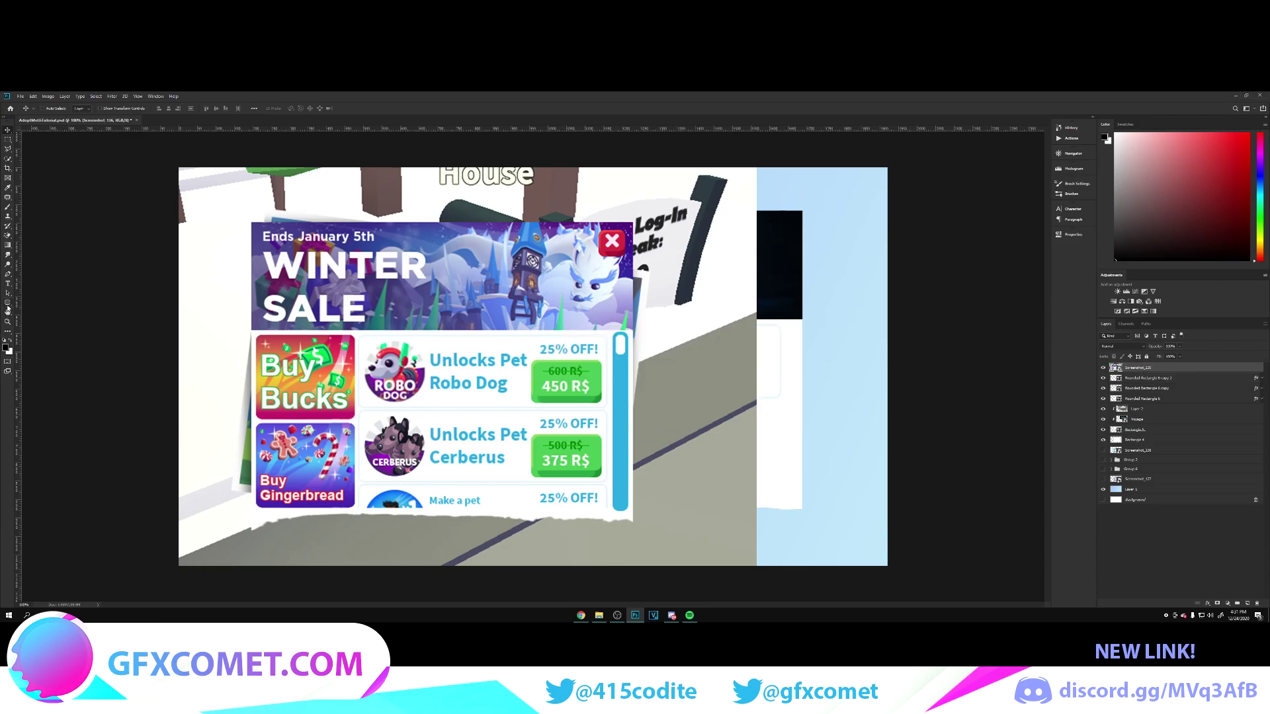
right_click(8, 309)
Step: Draw a tall rounded scrollbar bar, blue for the track, and recolour the new shape white
click(40, 310)
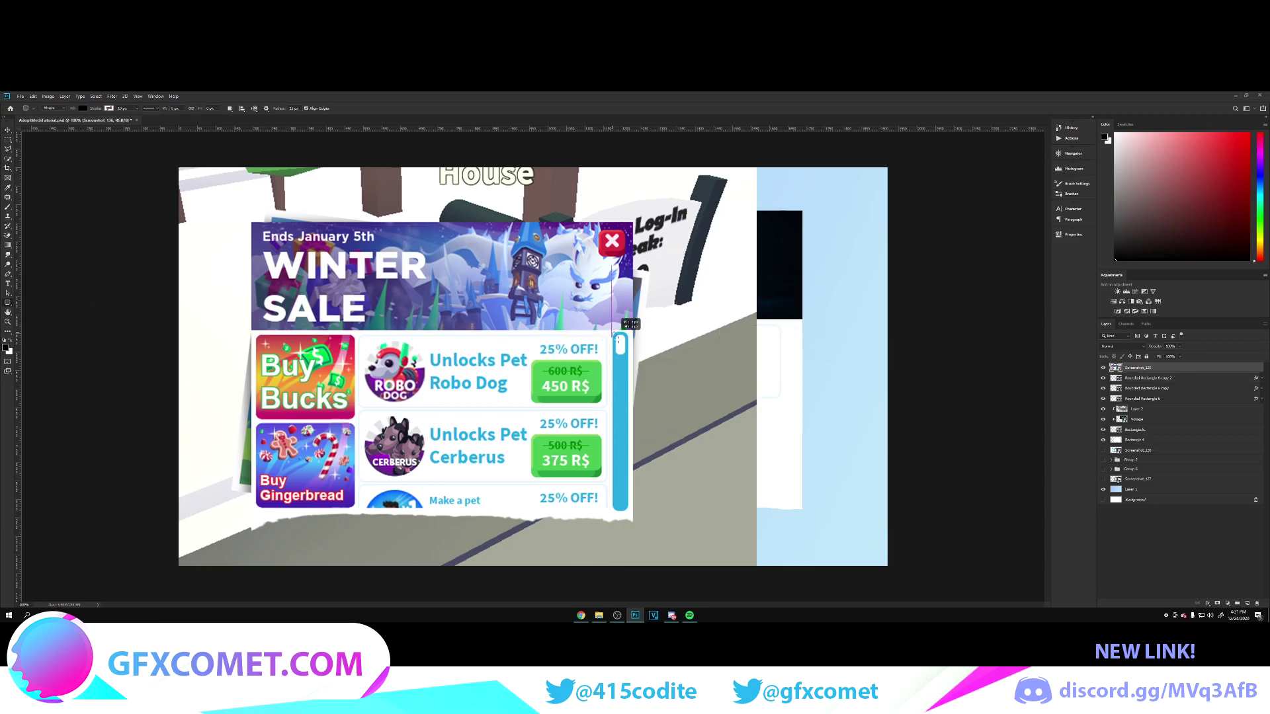
drag(786, 333, 803, 509)
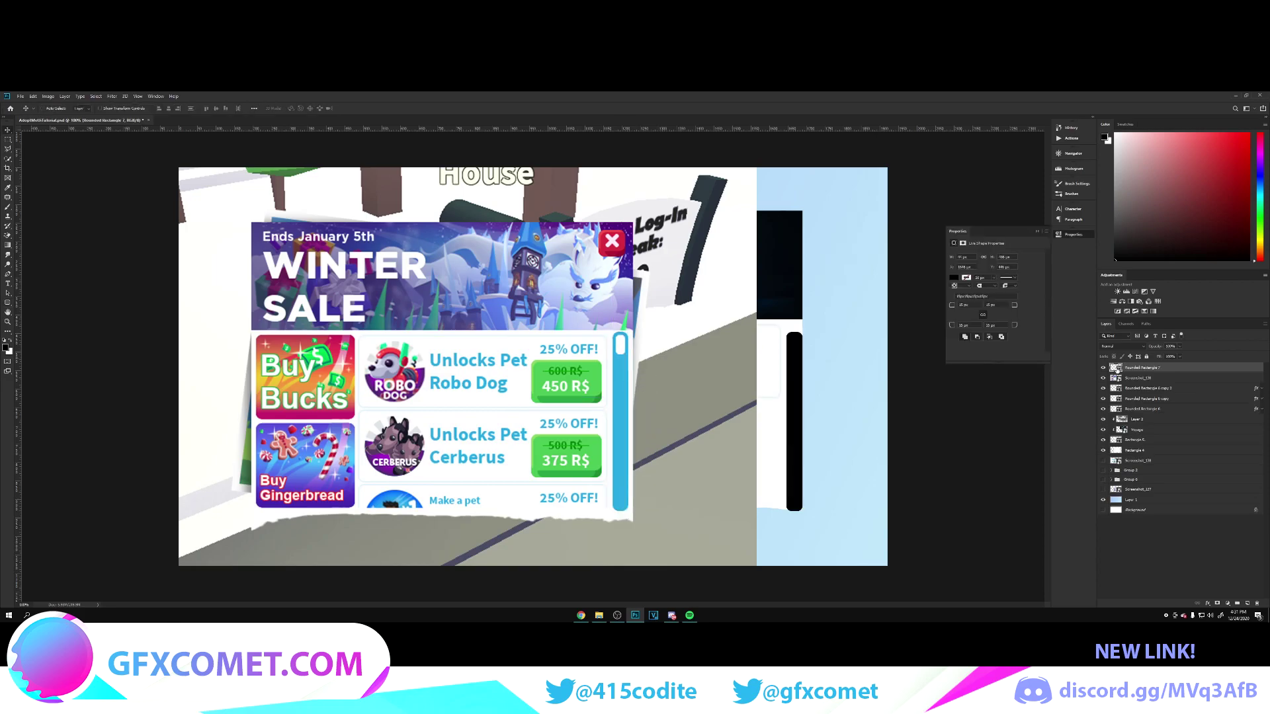
click(895, 446)
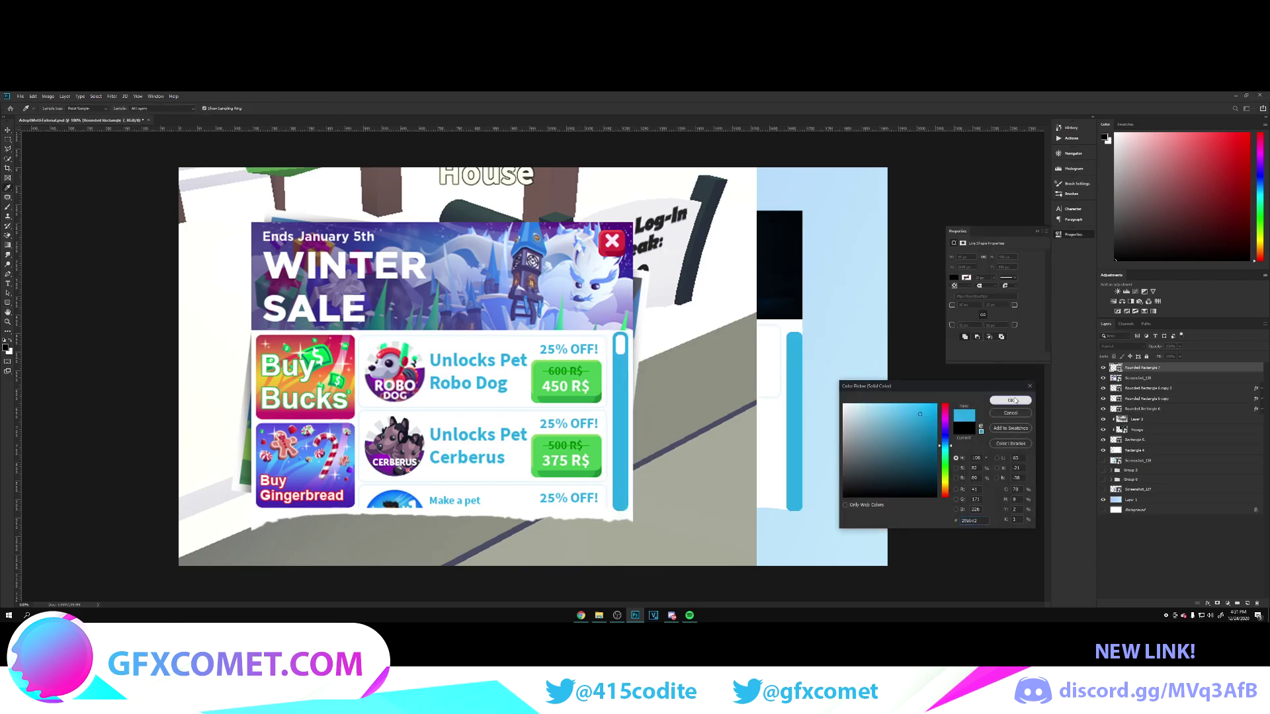
double_click(1116, 368)
click(851, 406)
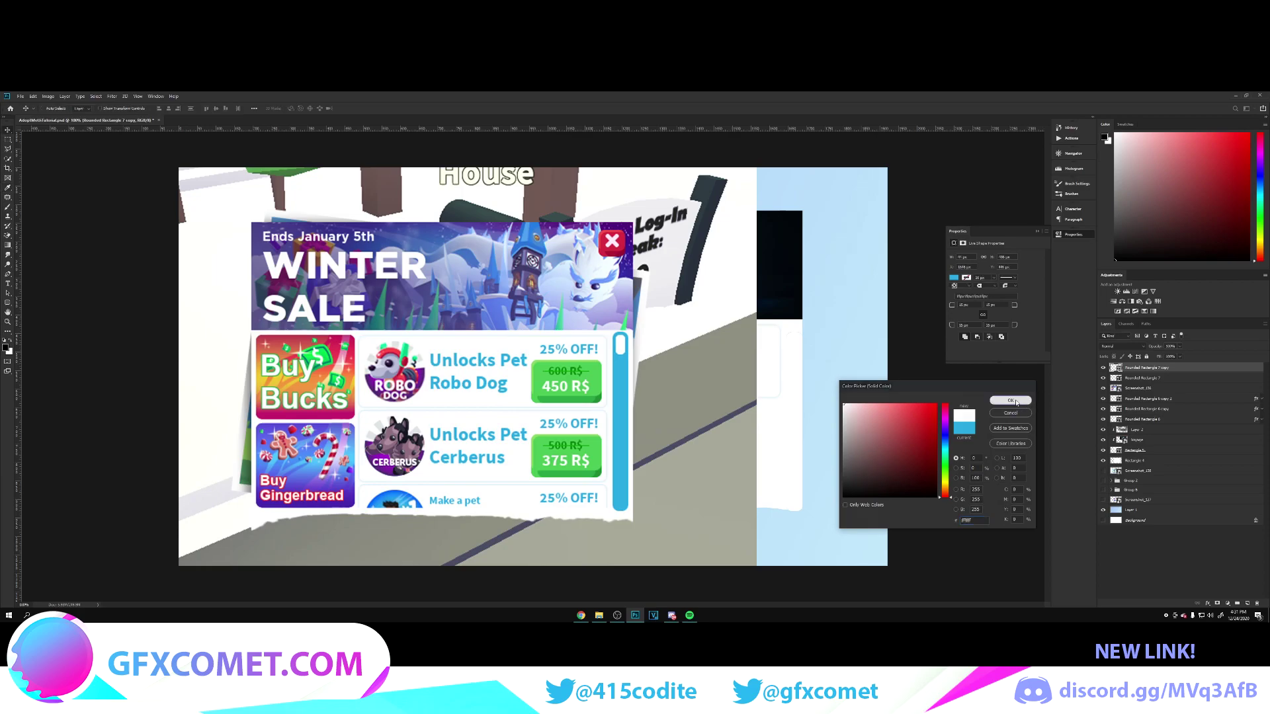
click(1012, 403)
Step: Narrow the white bar, then shorten it into a small knob at the top of the track
key(ctrl+t)
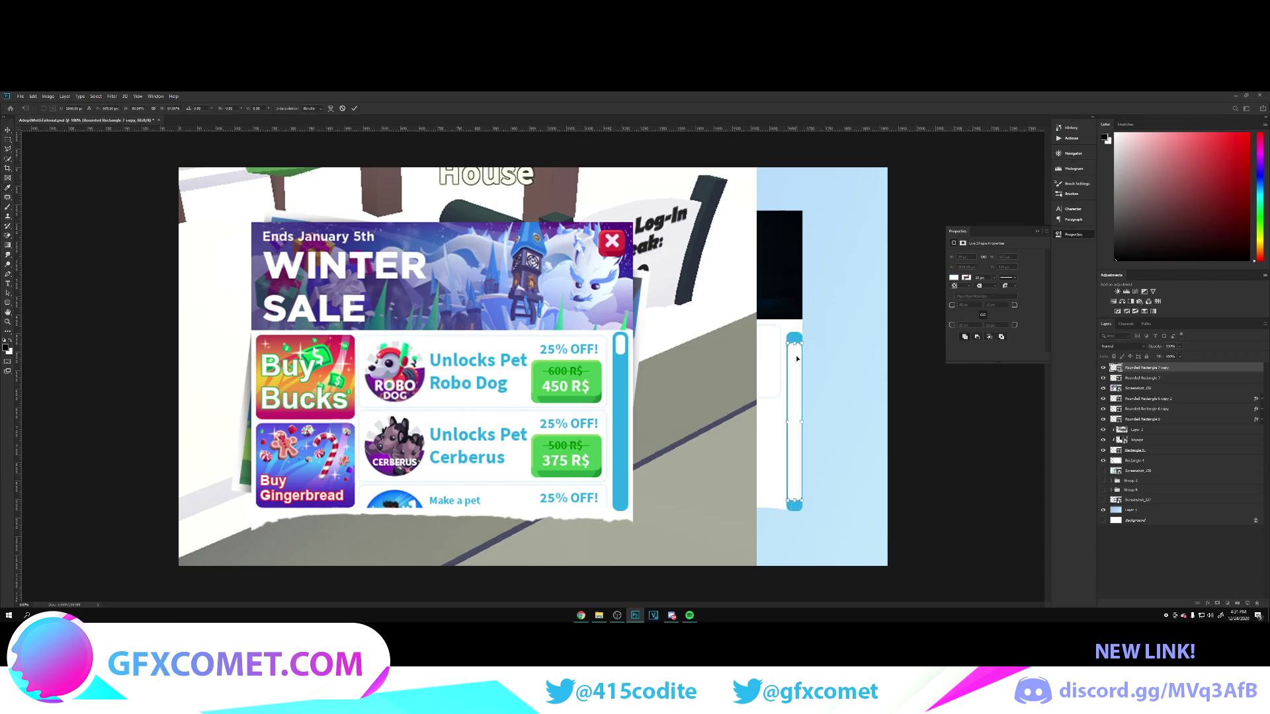
drag(802, 422, 797, 422)
key(Return)
key(ctrl+t)
drag(795, 503, 803, 346)
key(Return)
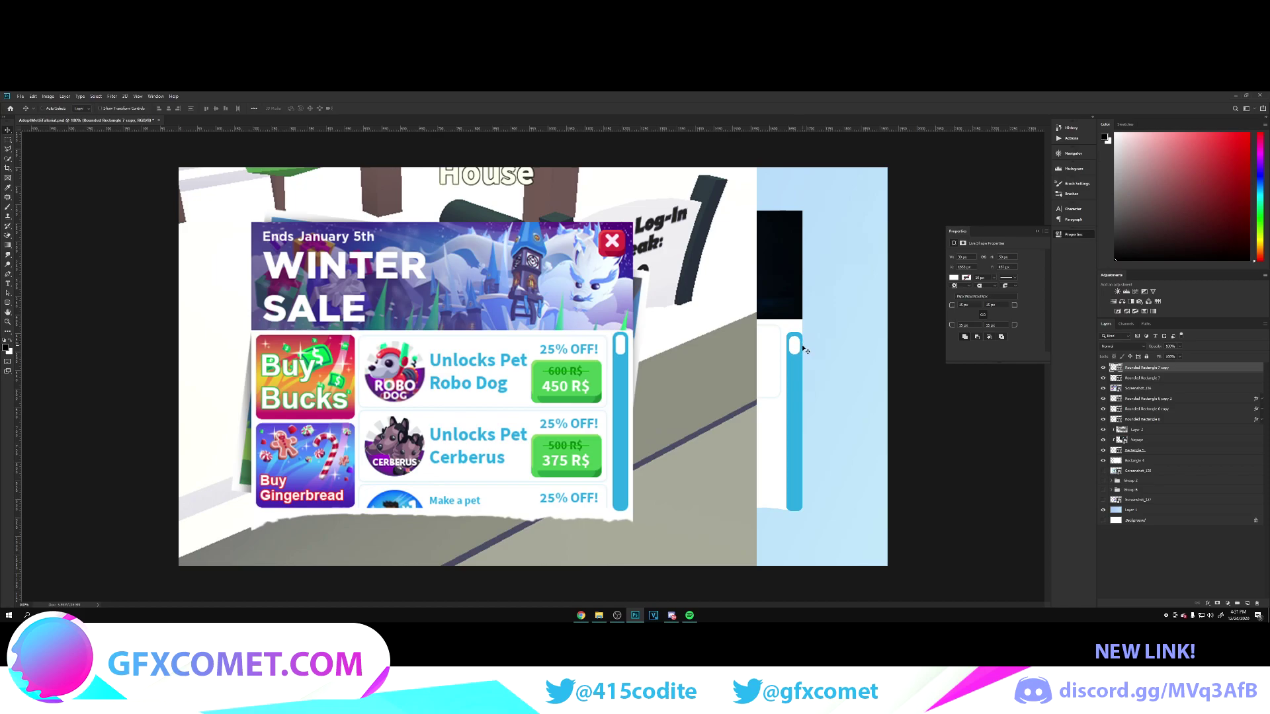
Step: Hide the reference screenshot to check the scrollbar, then bring it back over the design
click(1102, 388)
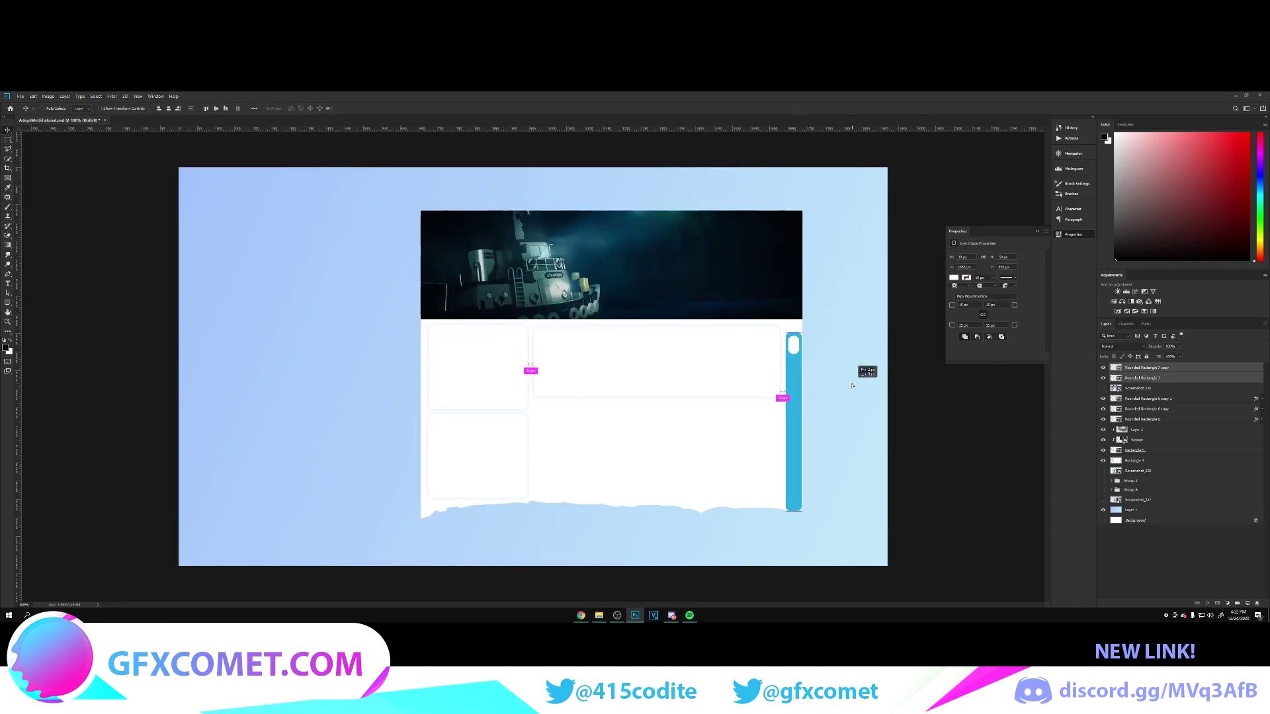
drag(868, 372, 854, 386)
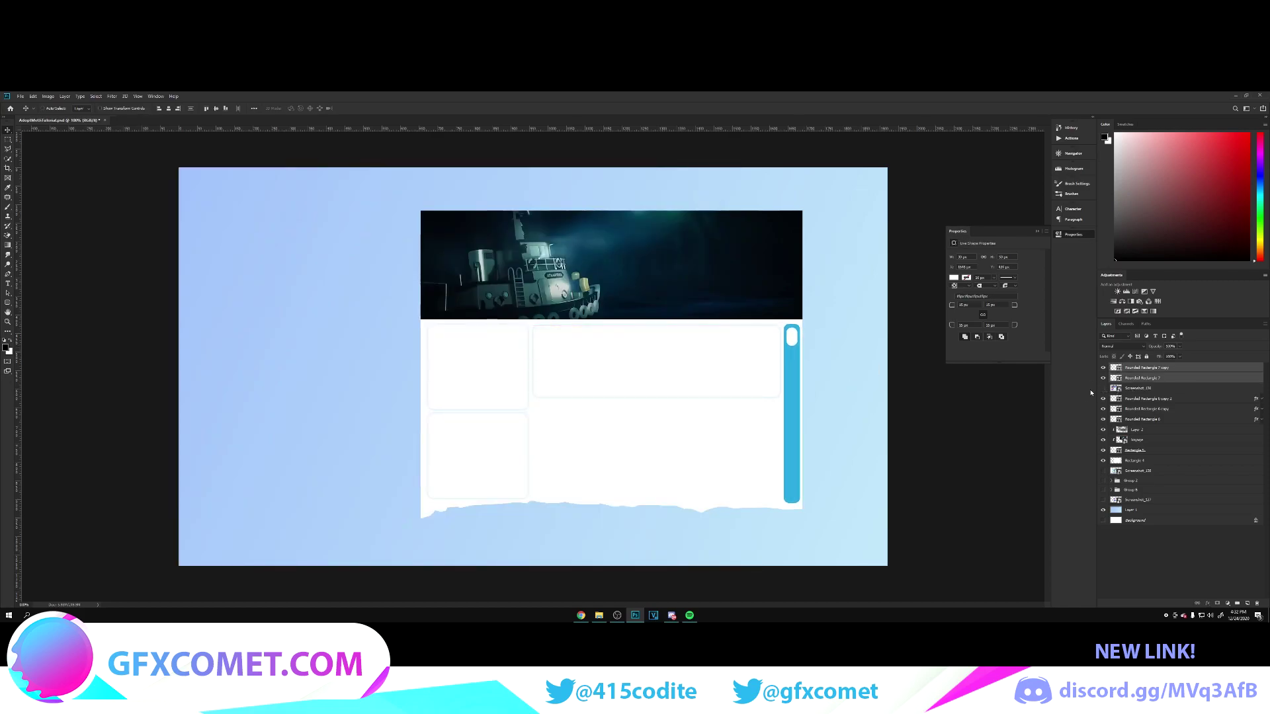
key(ctrl+v)
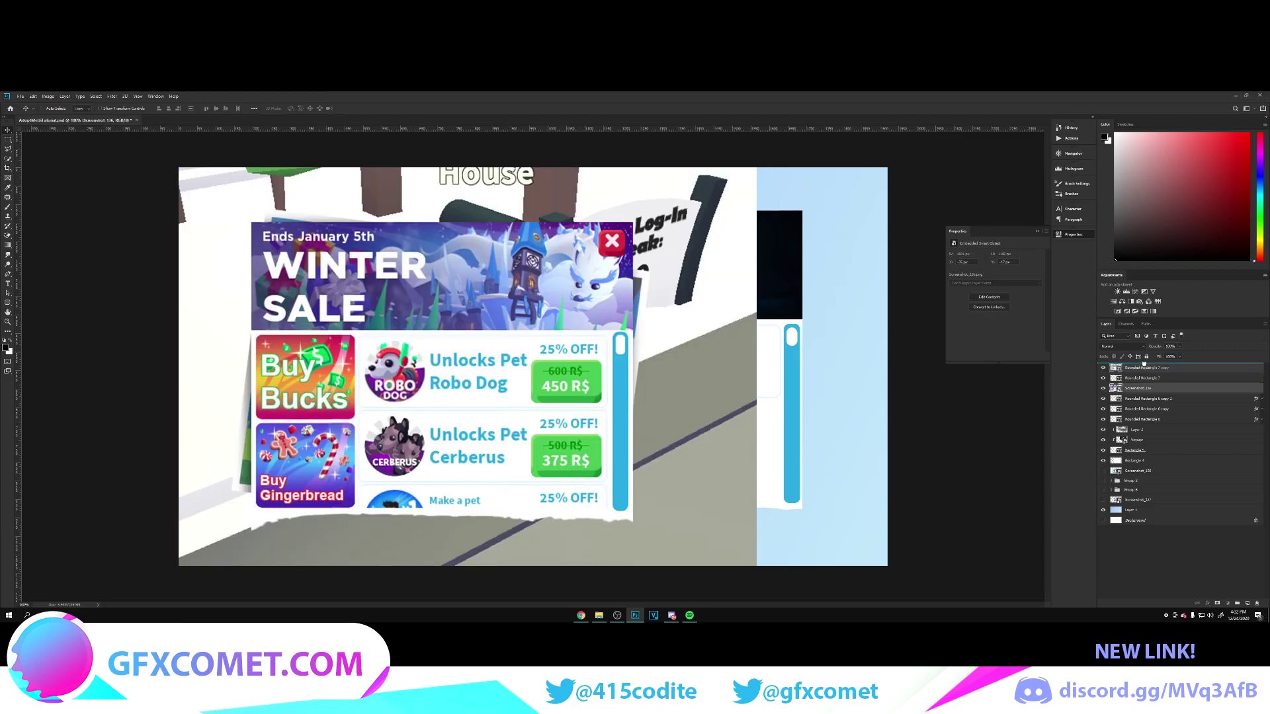
scroll(867, 436, up, 5)
scroll(866, 436, up, 3)
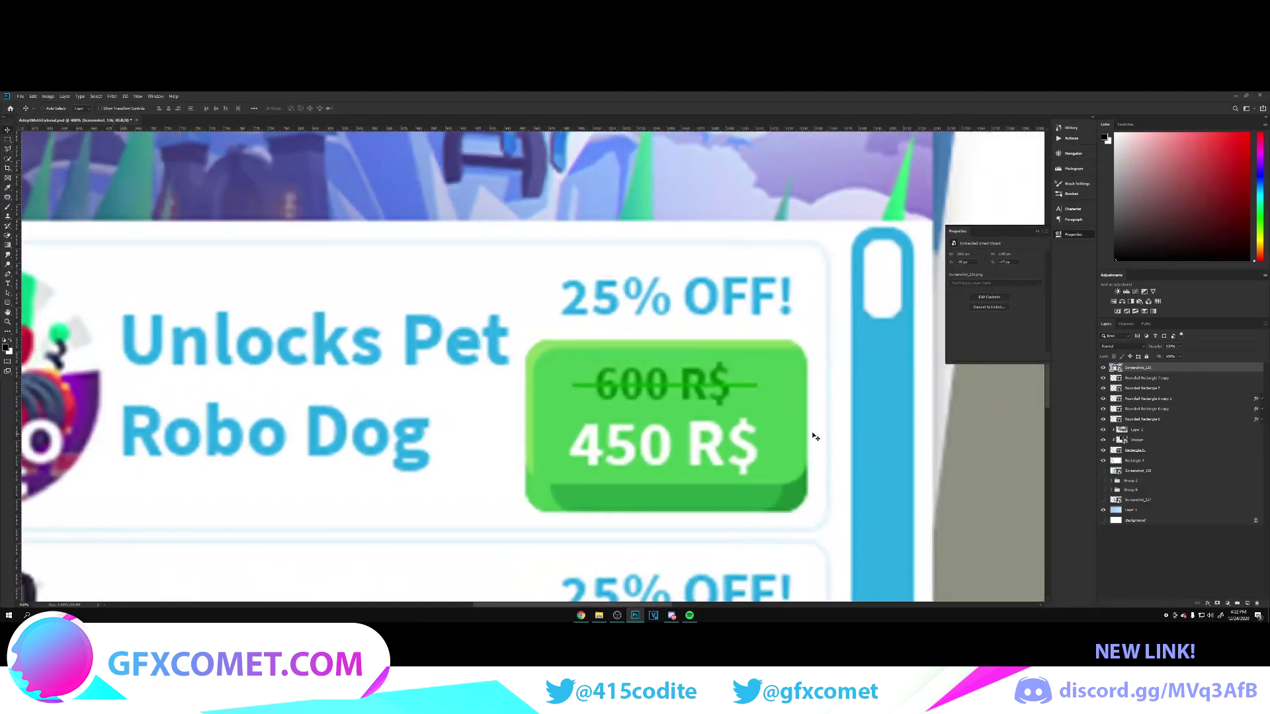
scroll(878, 375, down, 1)
drag(649, 605, 658, 605)
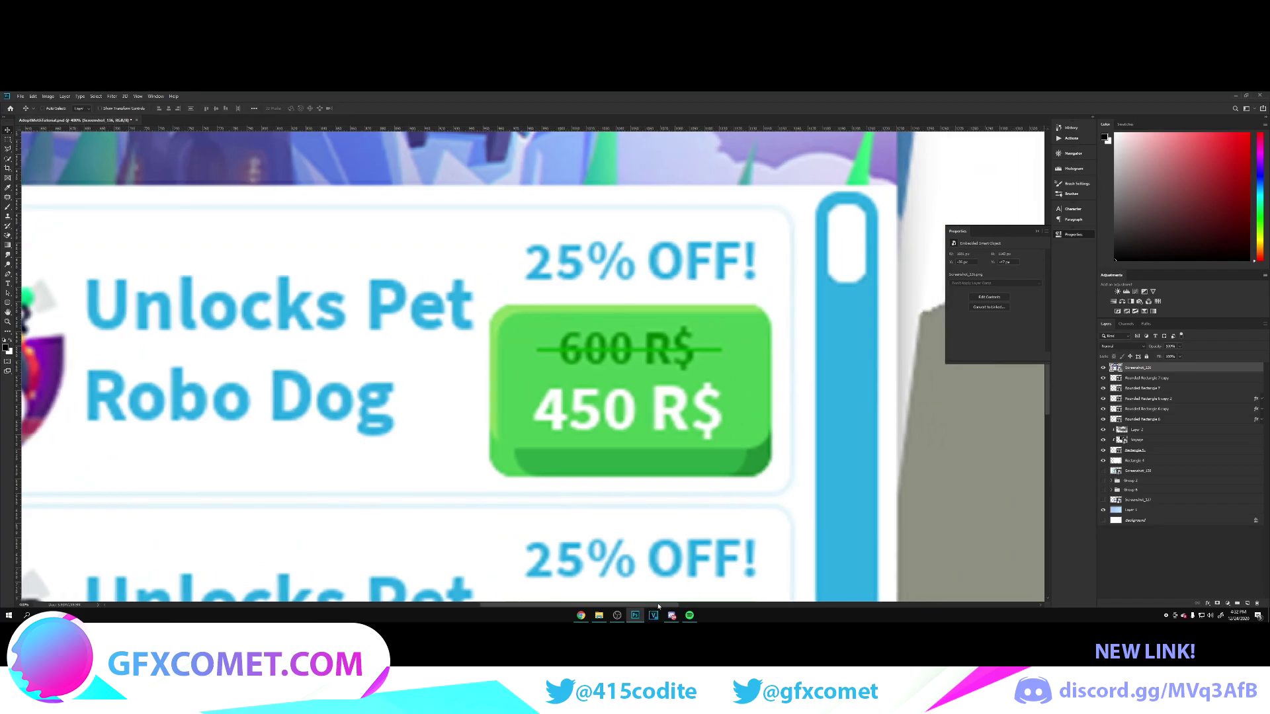
Step: Draw a rounded rectangle, move it left of the price button and fill it with the sampled green
click(8, 307)
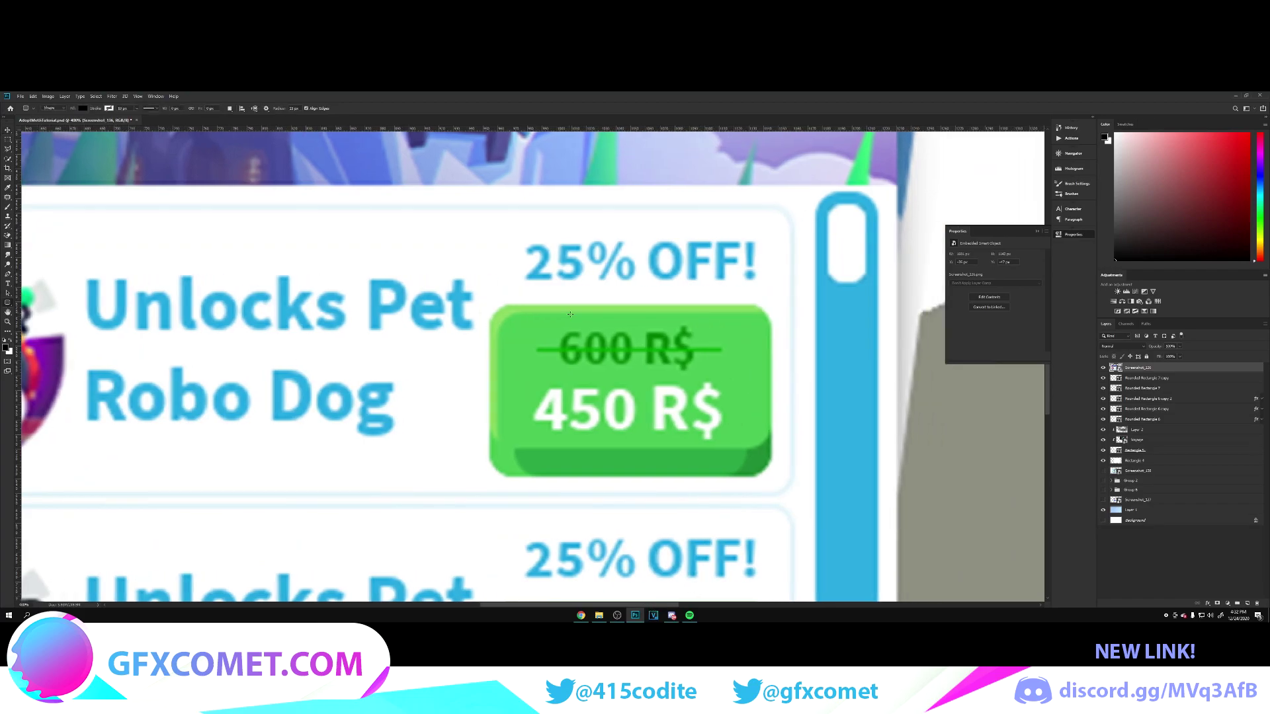
drag(490, 307, 773, 473)
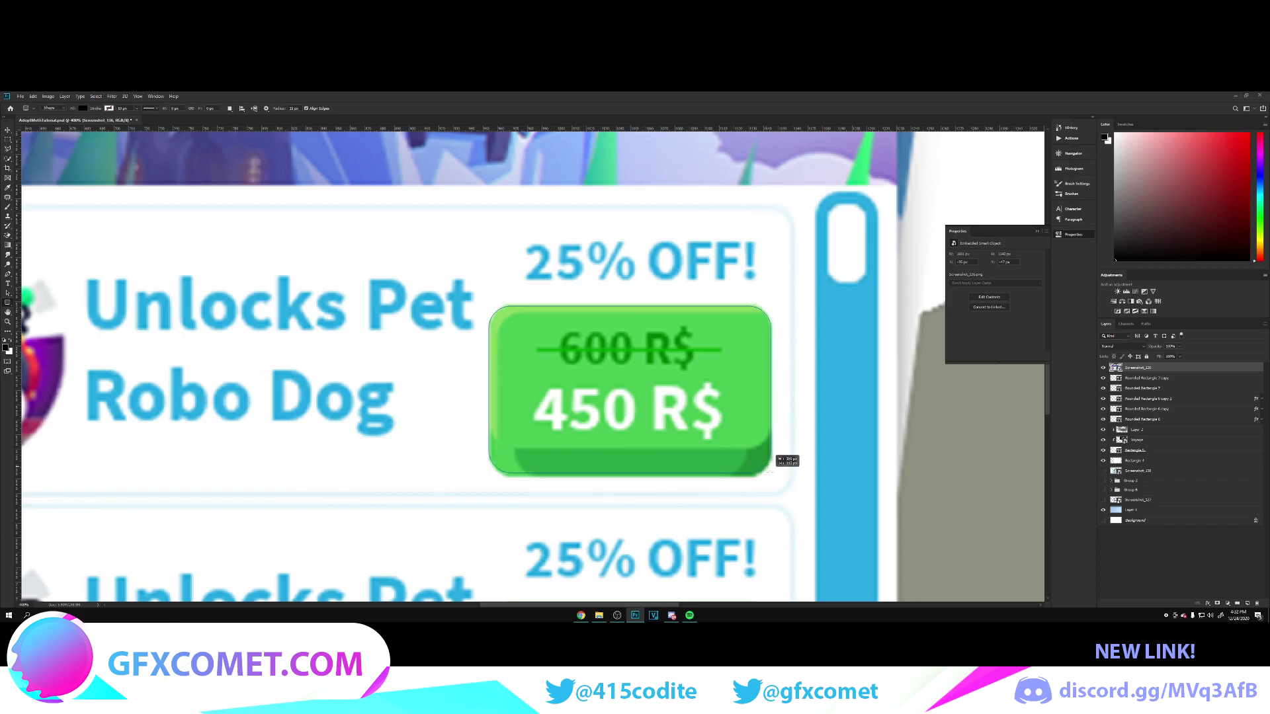
key(v)
drag(630, 392, 270, 391)
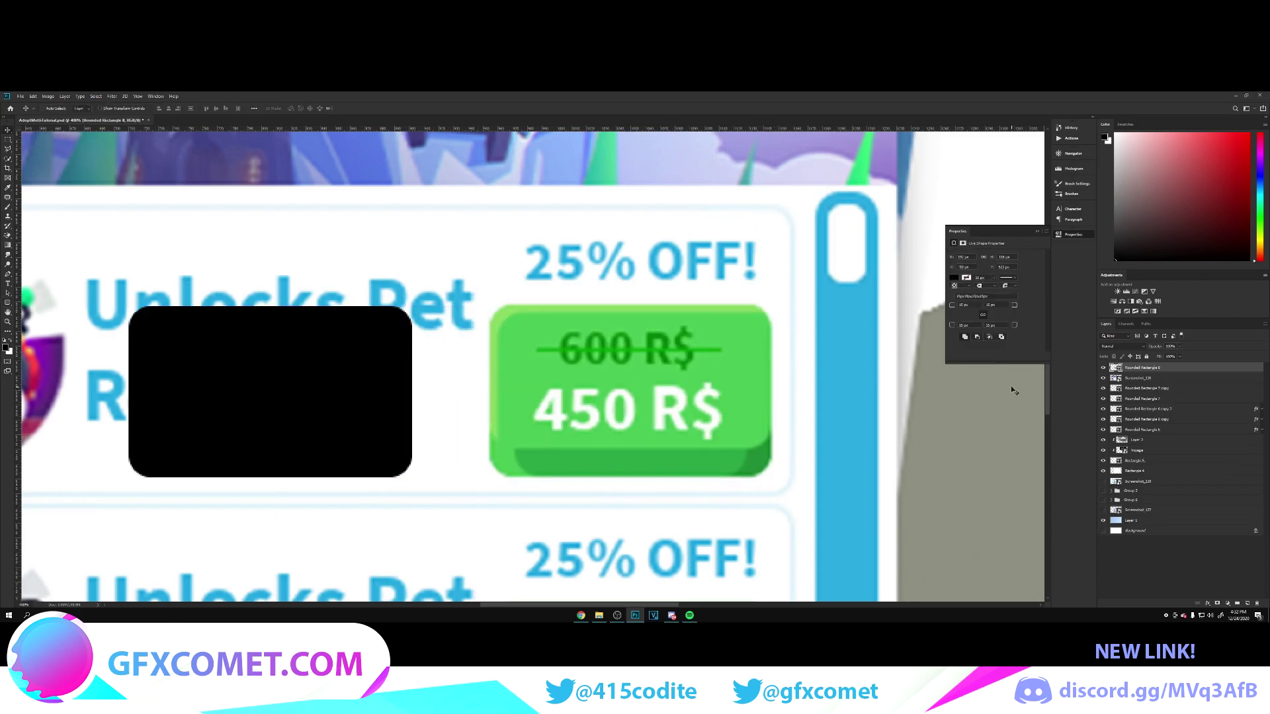
double_click(1116, 367)
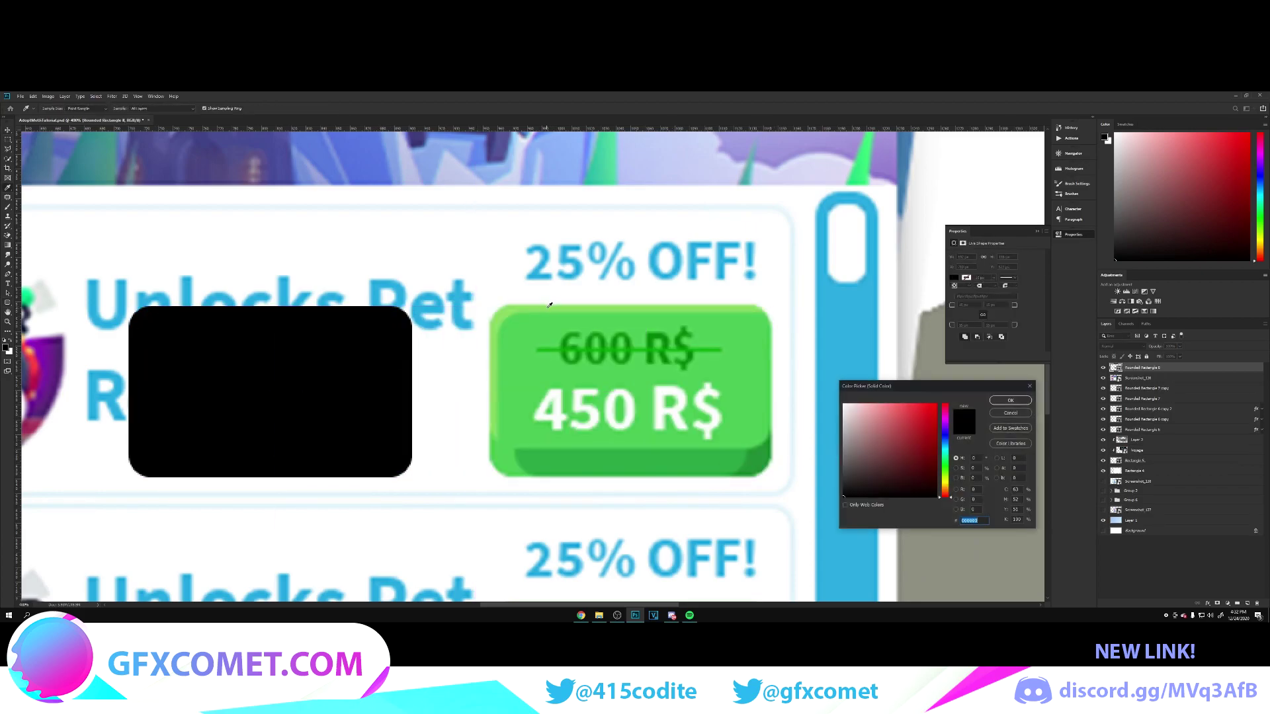
click(551, 315)
key(Return)
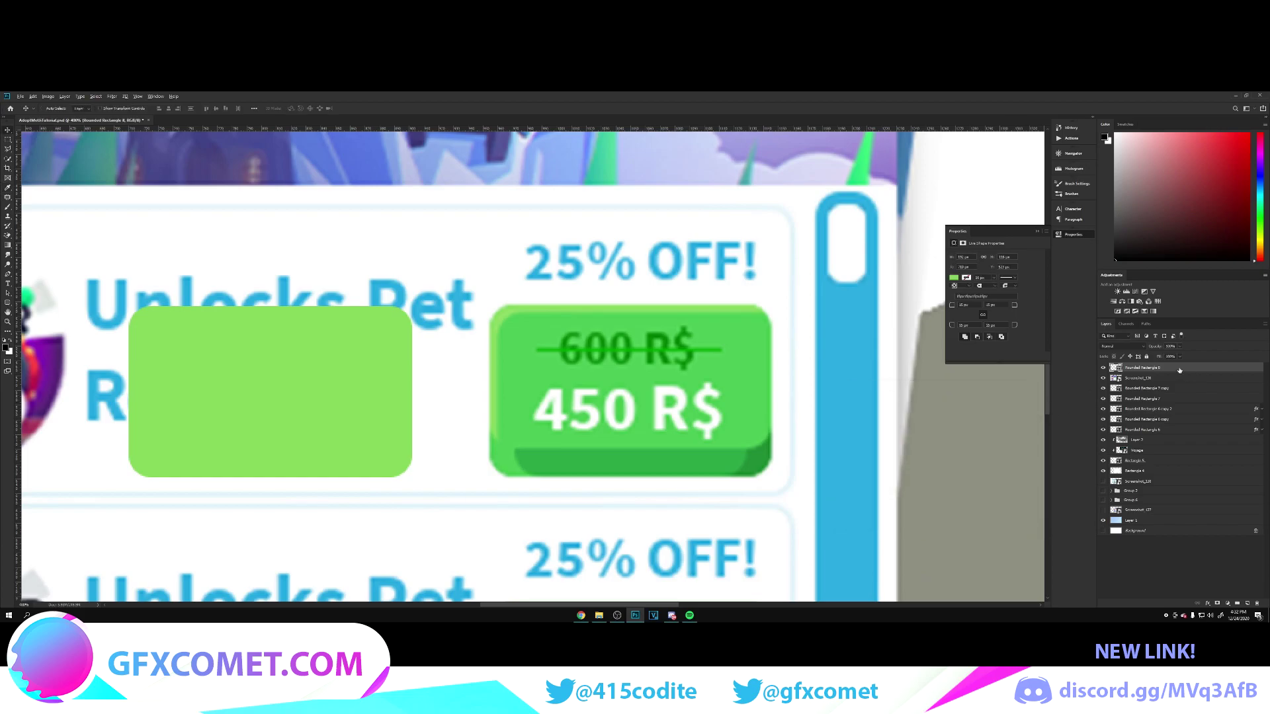
Step: Duplicate it in brighter green and resize it upward so the lighter green shows as a bottom lip
key(ctrl+j)
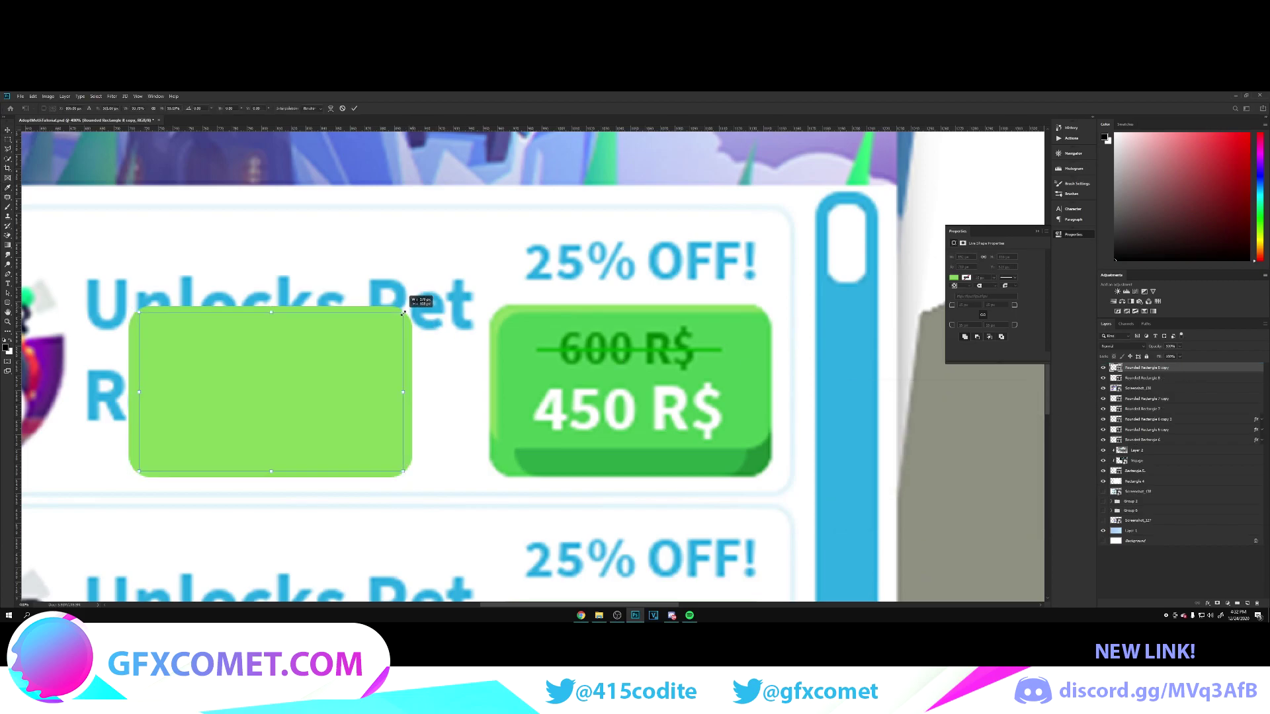
double_click(1115, 367)
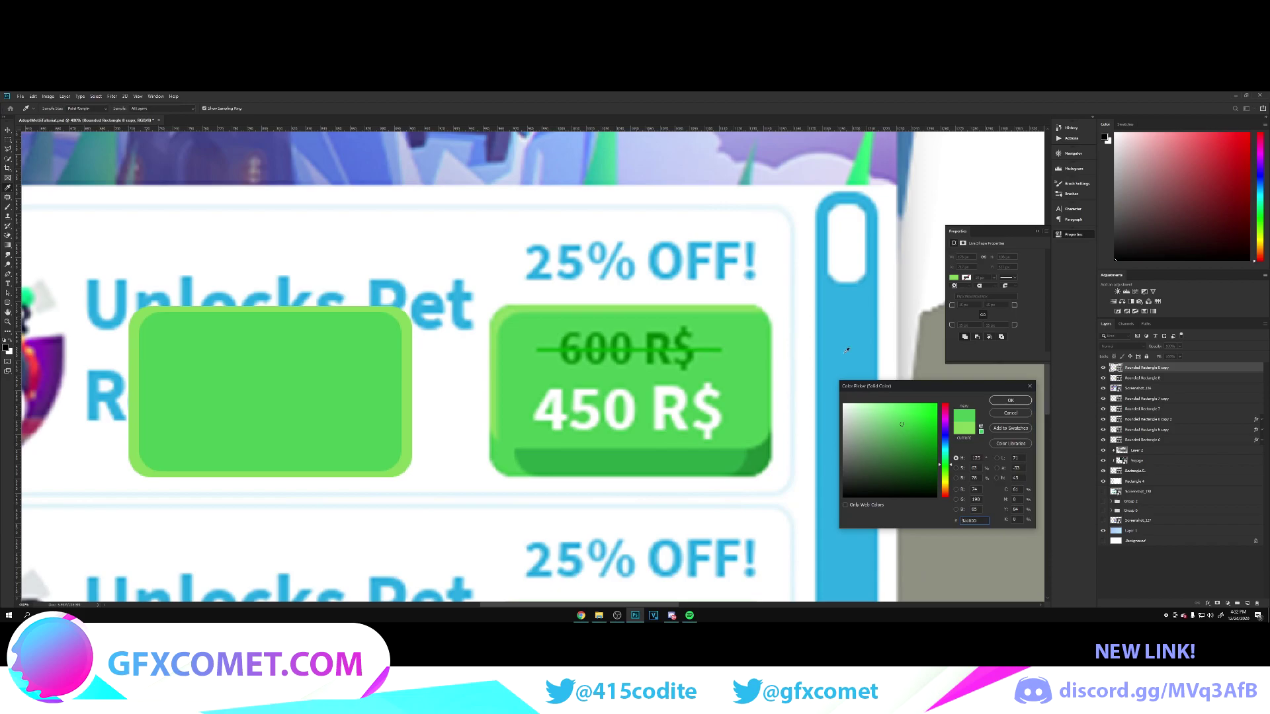
click(1012, 399)
drag(411, 363, 389, 377)
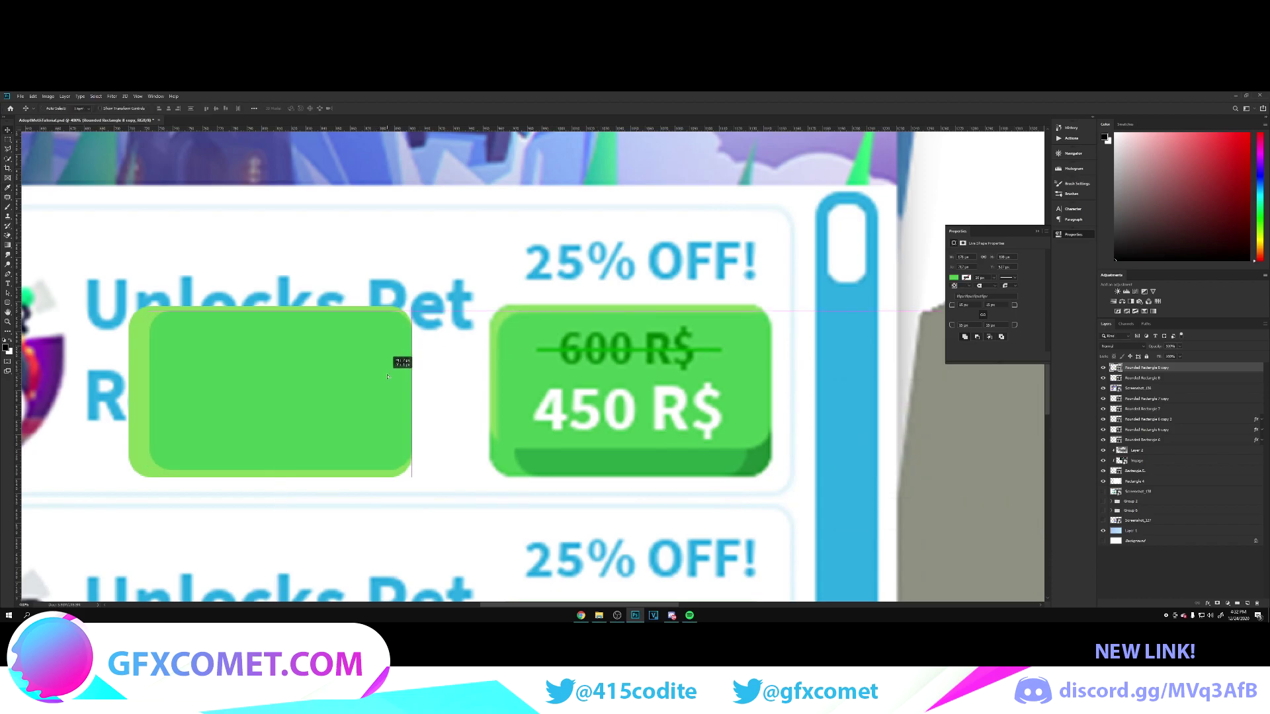
key(ctrl+t)
drag(150, 392, 139, 393)
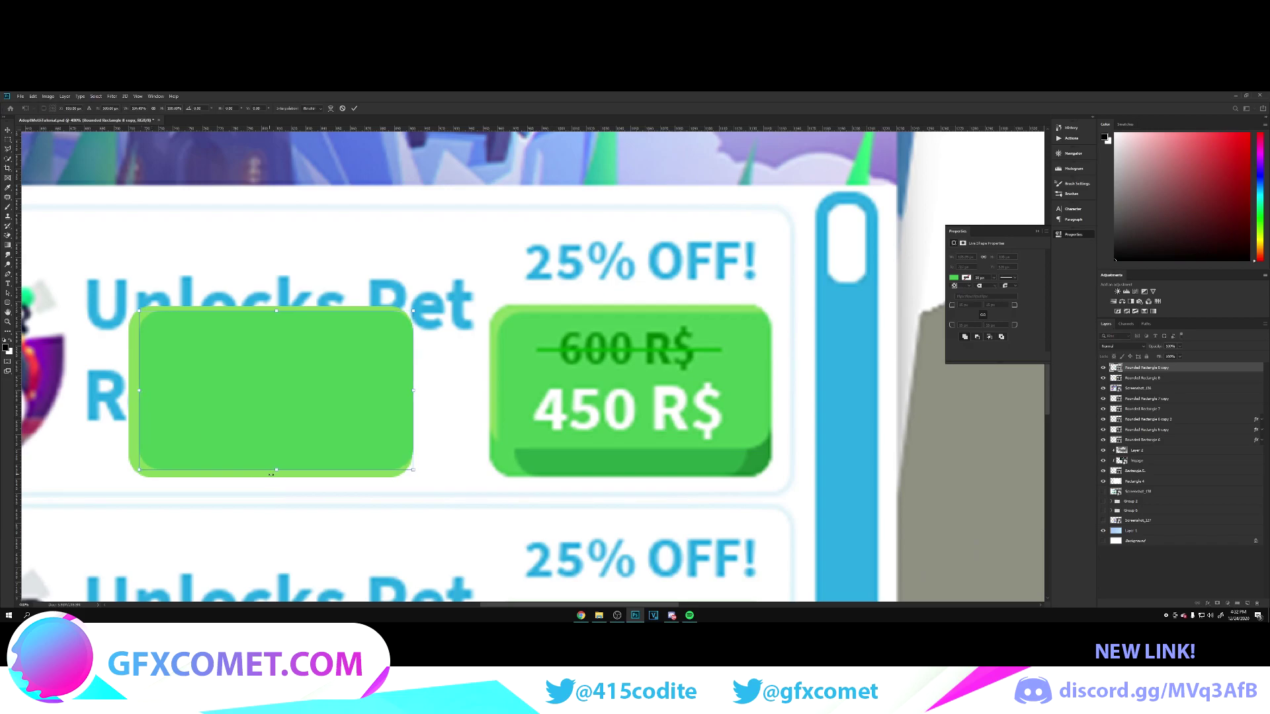
drag(276, 468, 299, 445)
key(Return)
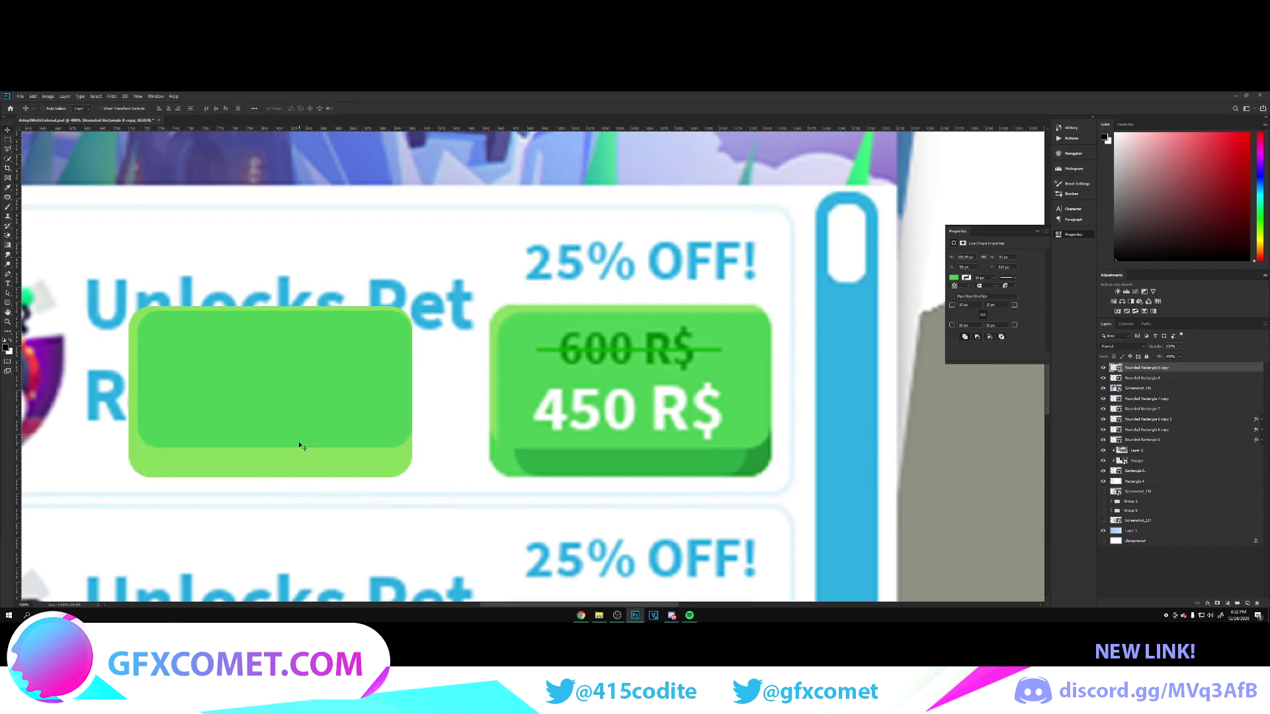
Step: Nudge the inner rectangle down, duplicate and clip it, and fill it with the darker reference green
key(Down)
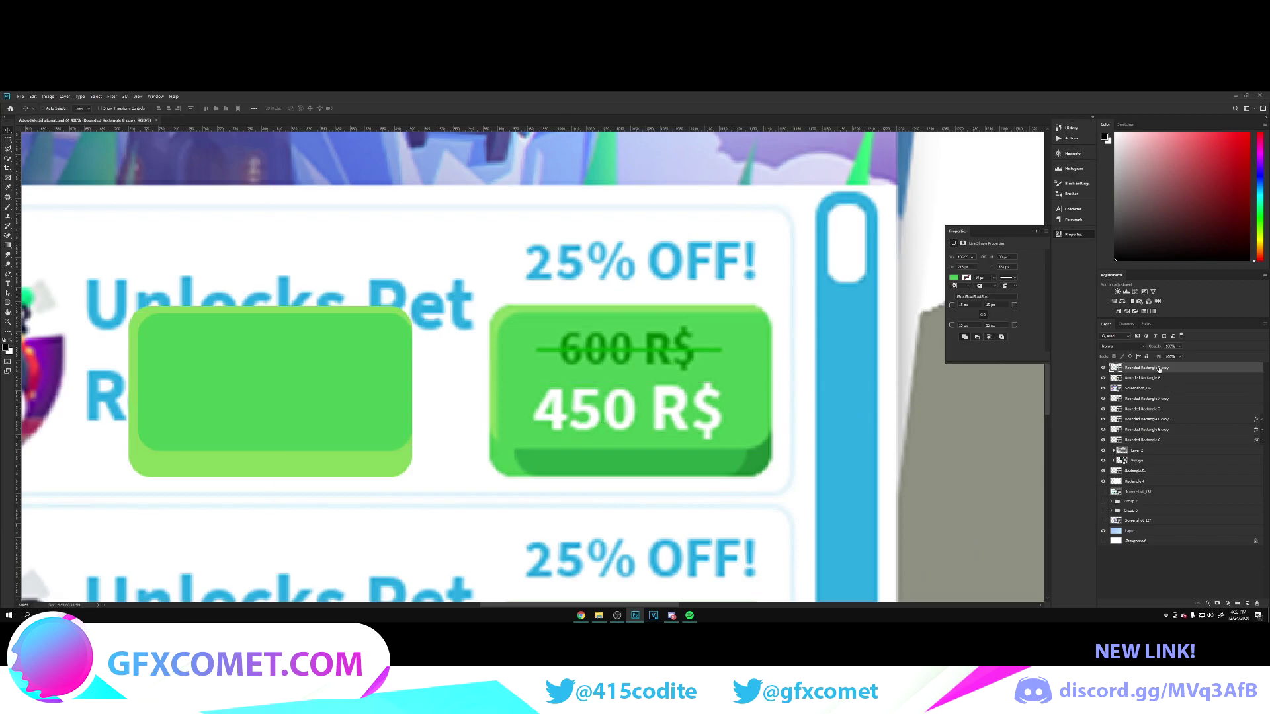
drag(1161, 370, 1151, 381)
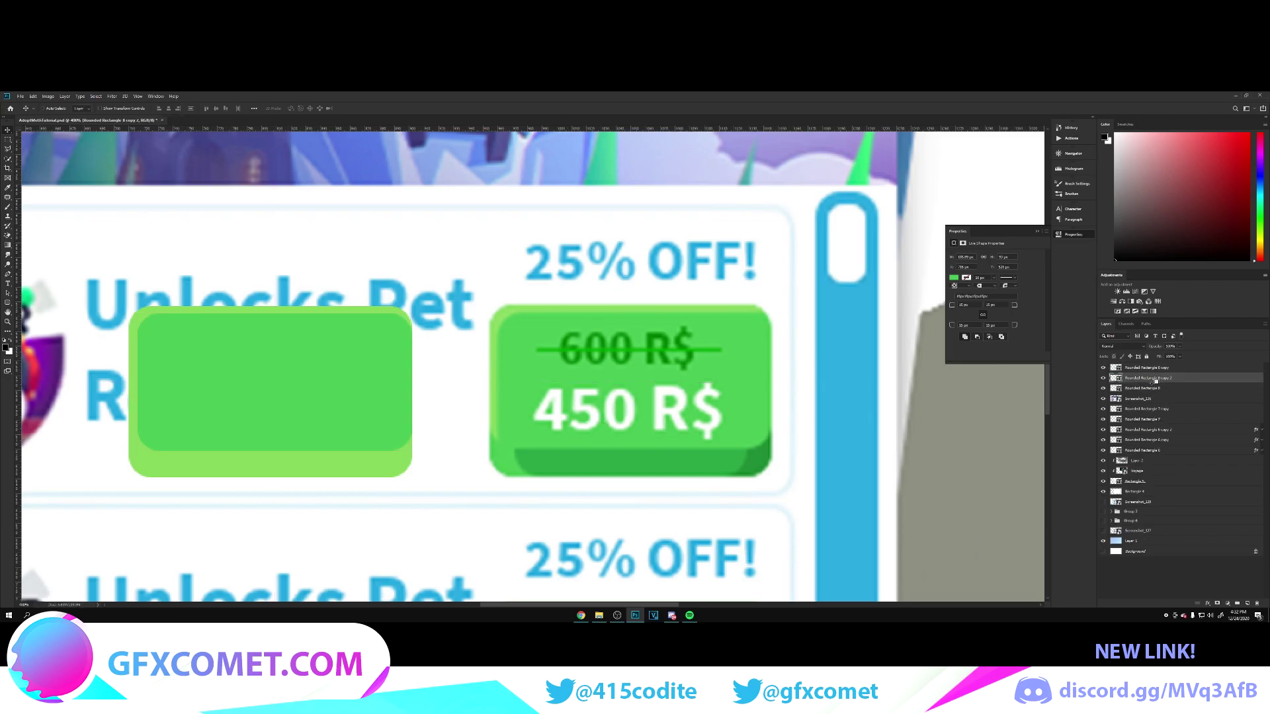
key(ctrl+alt+g)
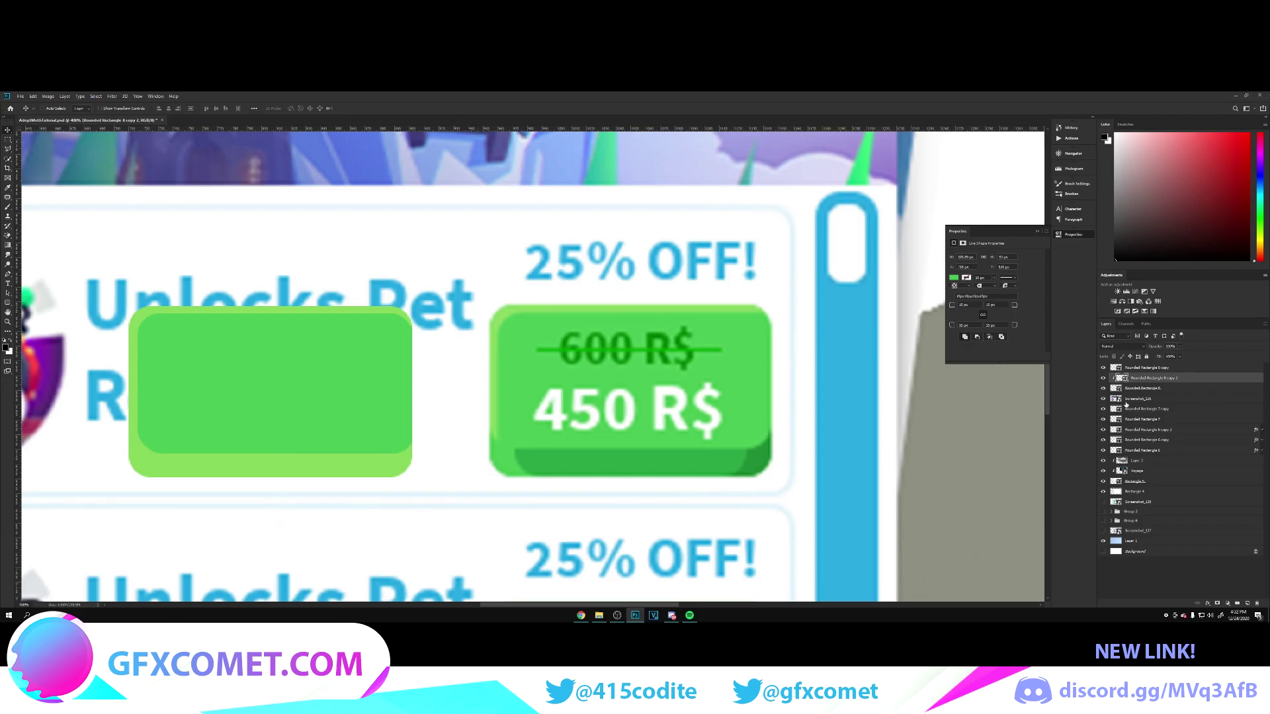
double_click(1119, 380)
click(764, 454)
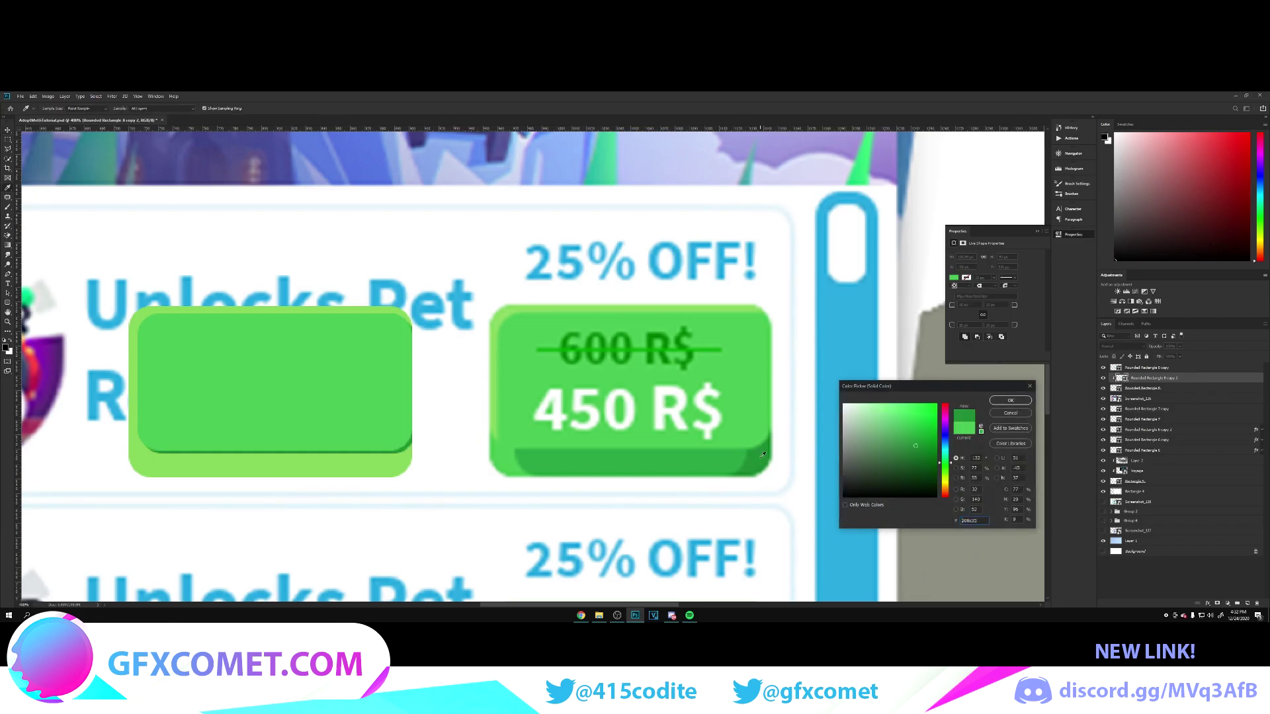
click(1010, 400)
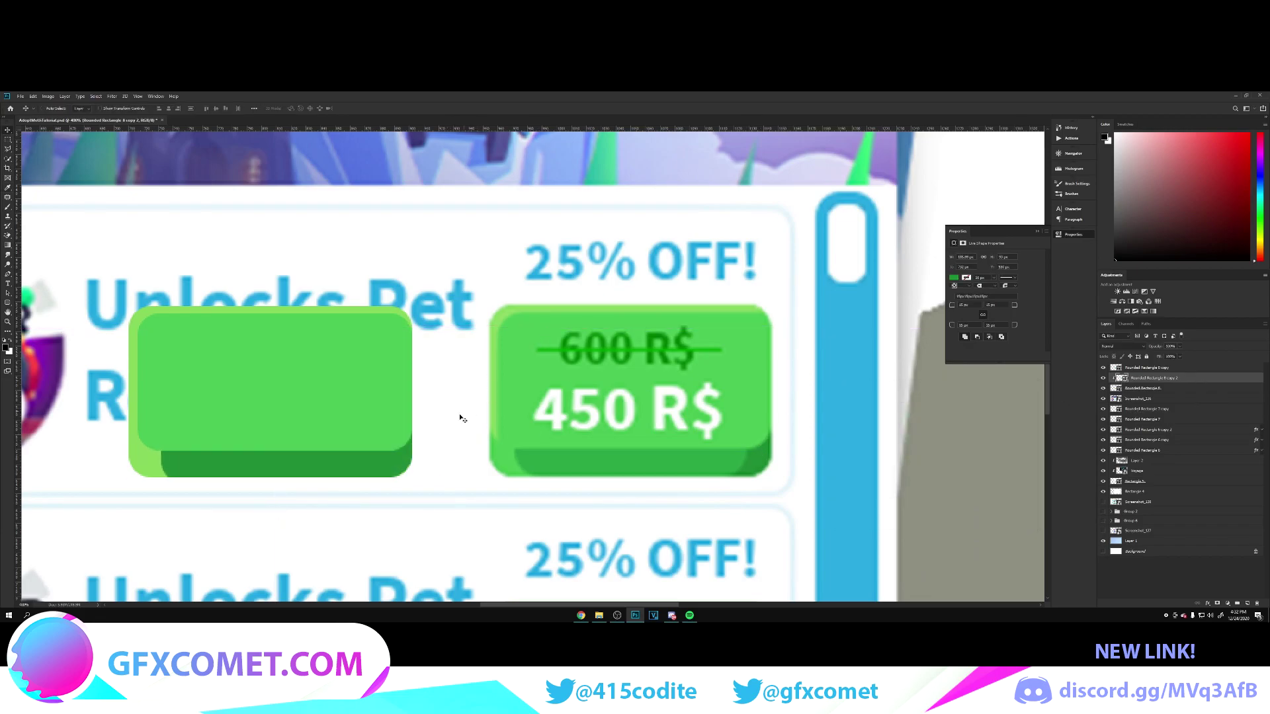
Step: Add another shape copy, recolour the bottom band and narrow the inner green rectangle from the right
key(ctrl+j)
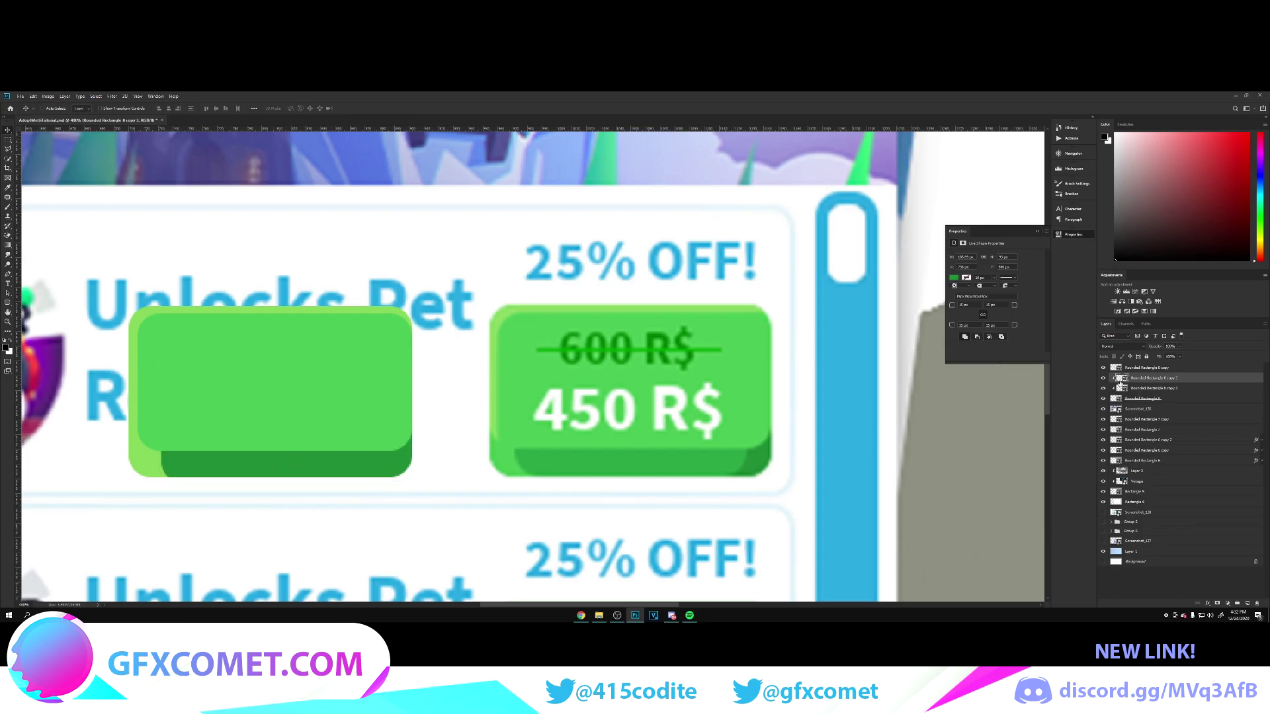
double_click(1119, 388)
click(1010, 400)
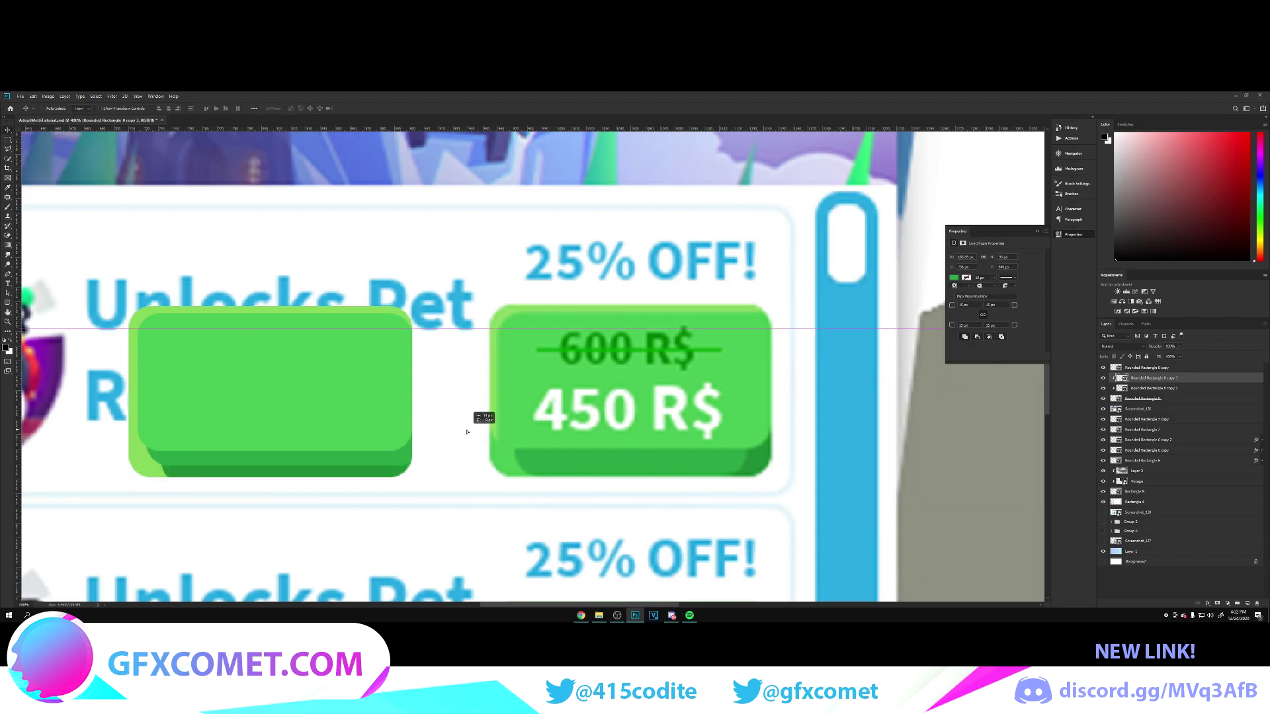
drag(484, 417, 499, 424)
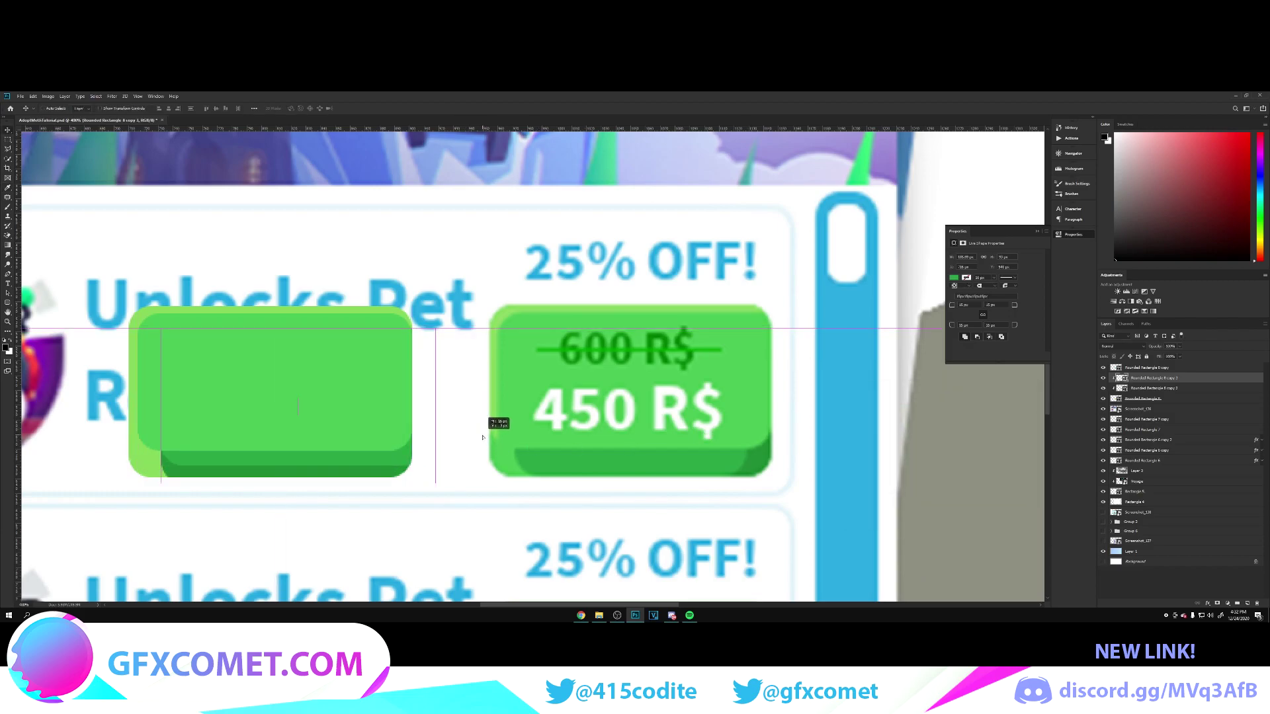
key(ctrl+t)
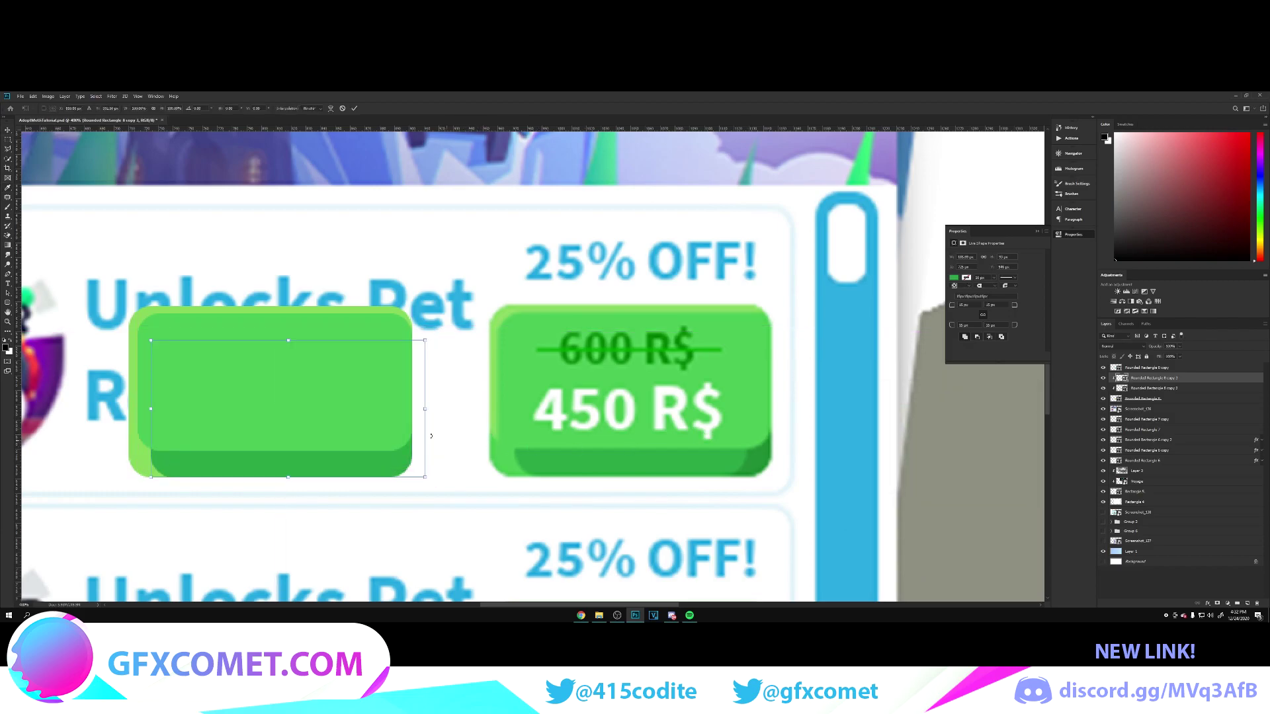
drag(425, 409, 380, 410)
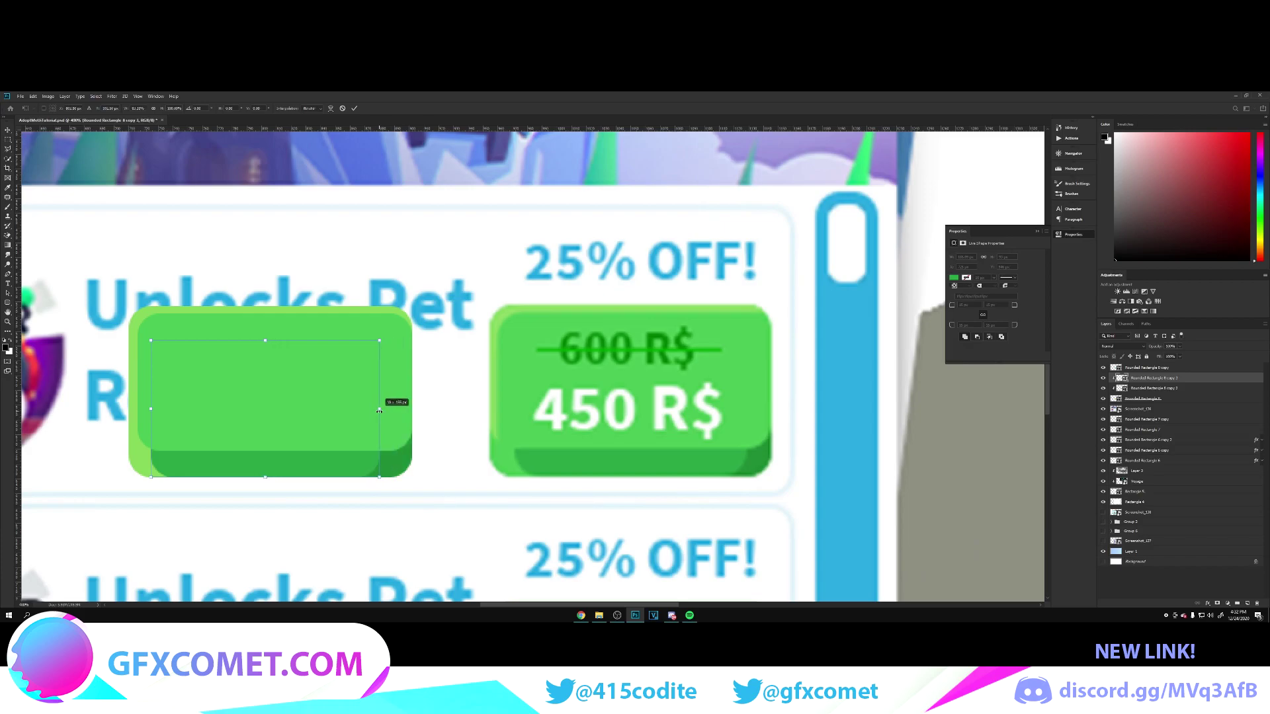
key(Return)
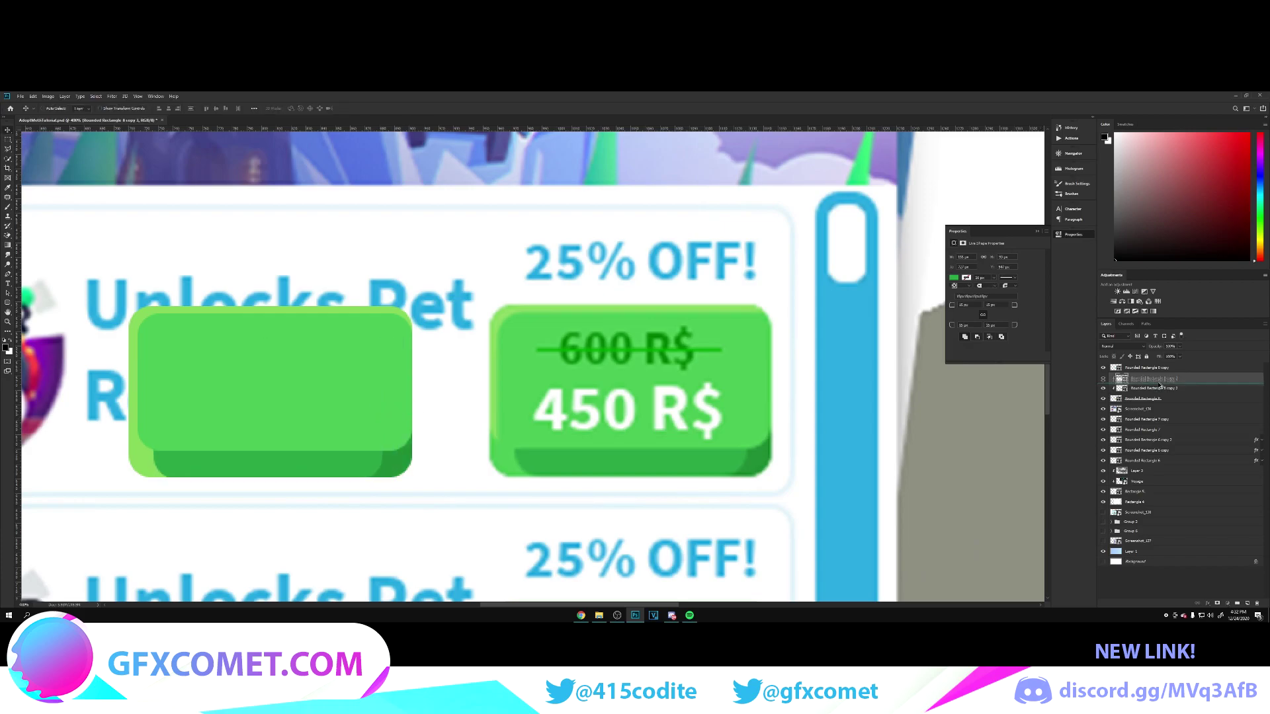
Step: Duplicate the button shape and give it the darker green sampled from the reference button
key(ctrl+j)
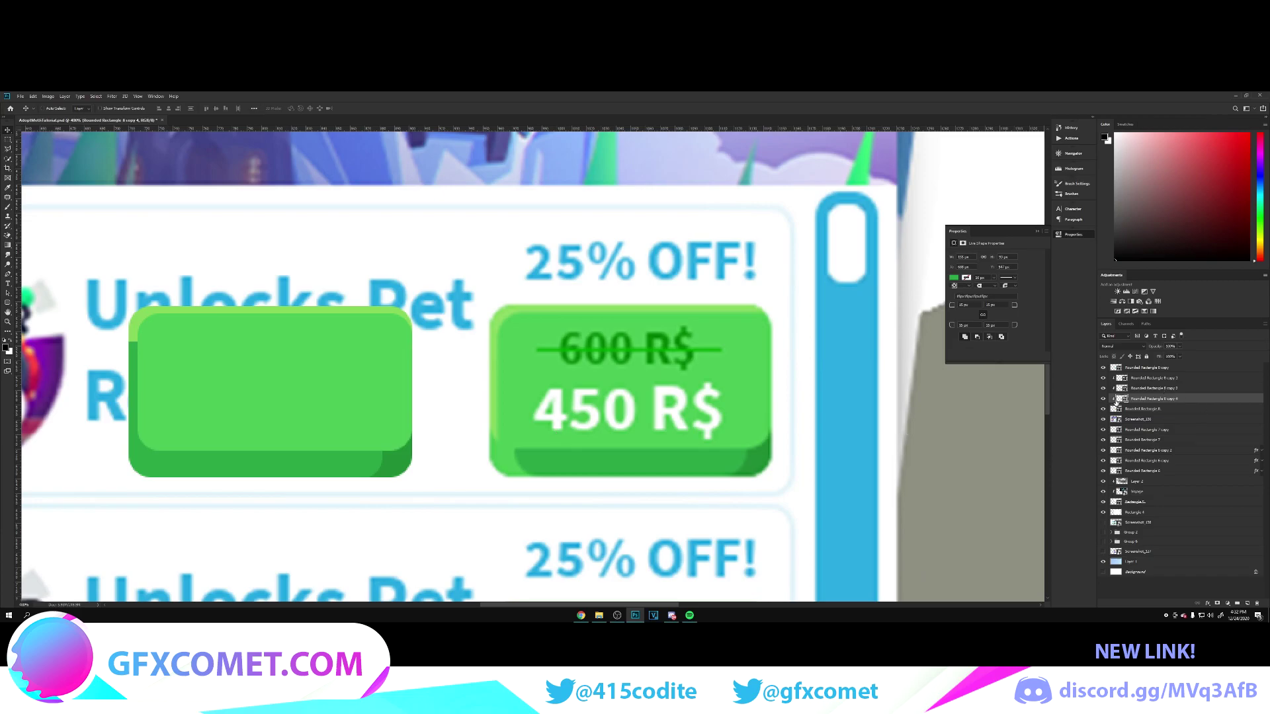
double_click(1118, 398)
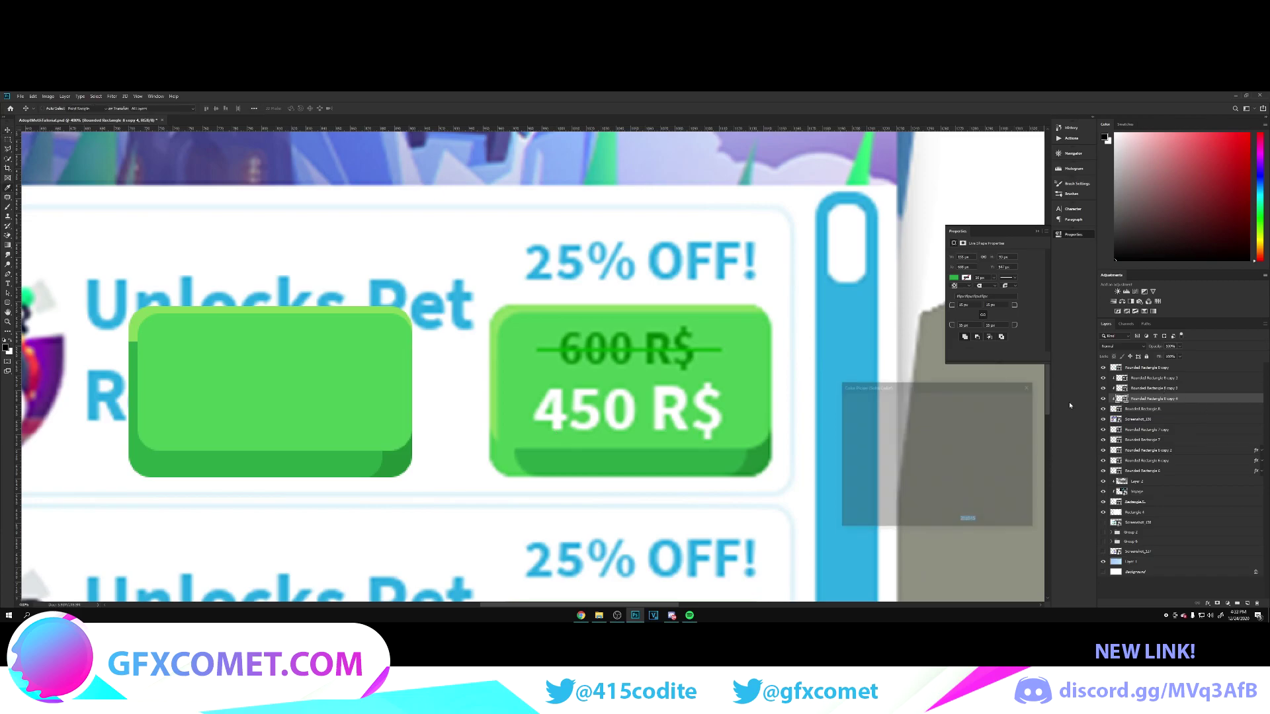
click(505, 454)
click(1009, 401)
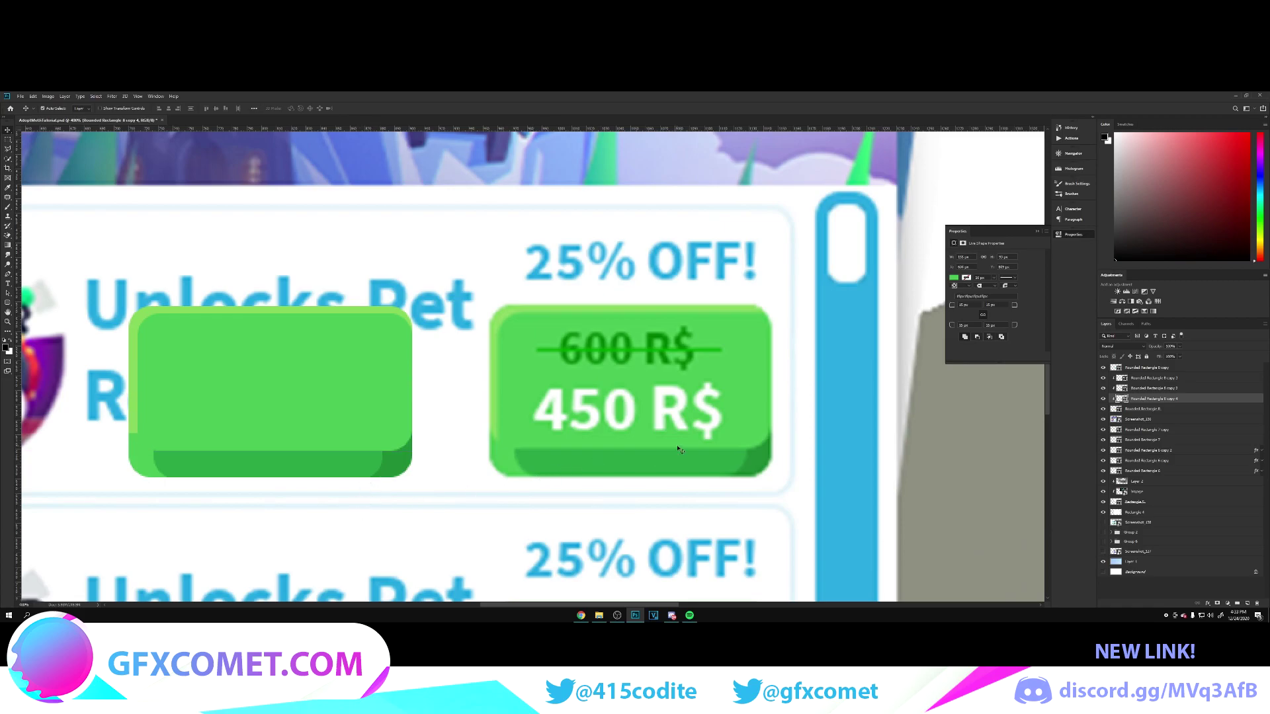
scroll(679, 450, down, 2)
scroll(679, 450, down, 2)
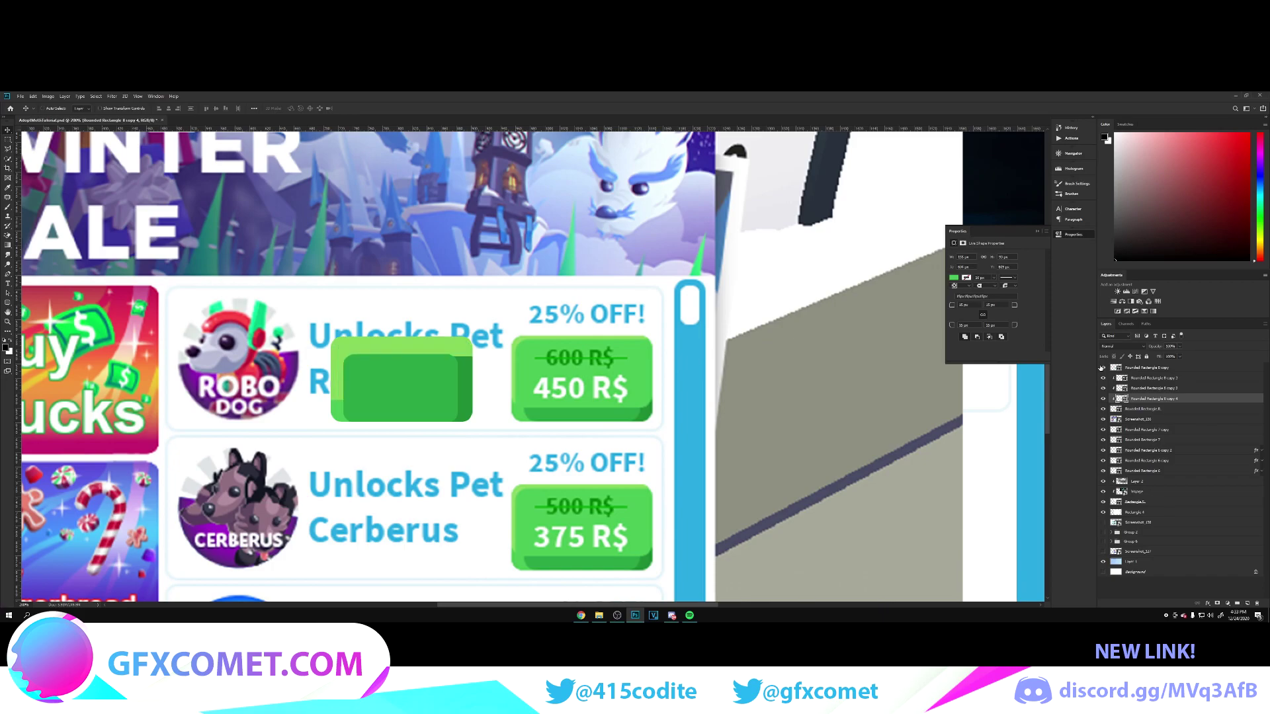
Step: Add white 450 R$ text on the green button, scale it up to fit, and hide the reference
key(t)
click(388, 381)
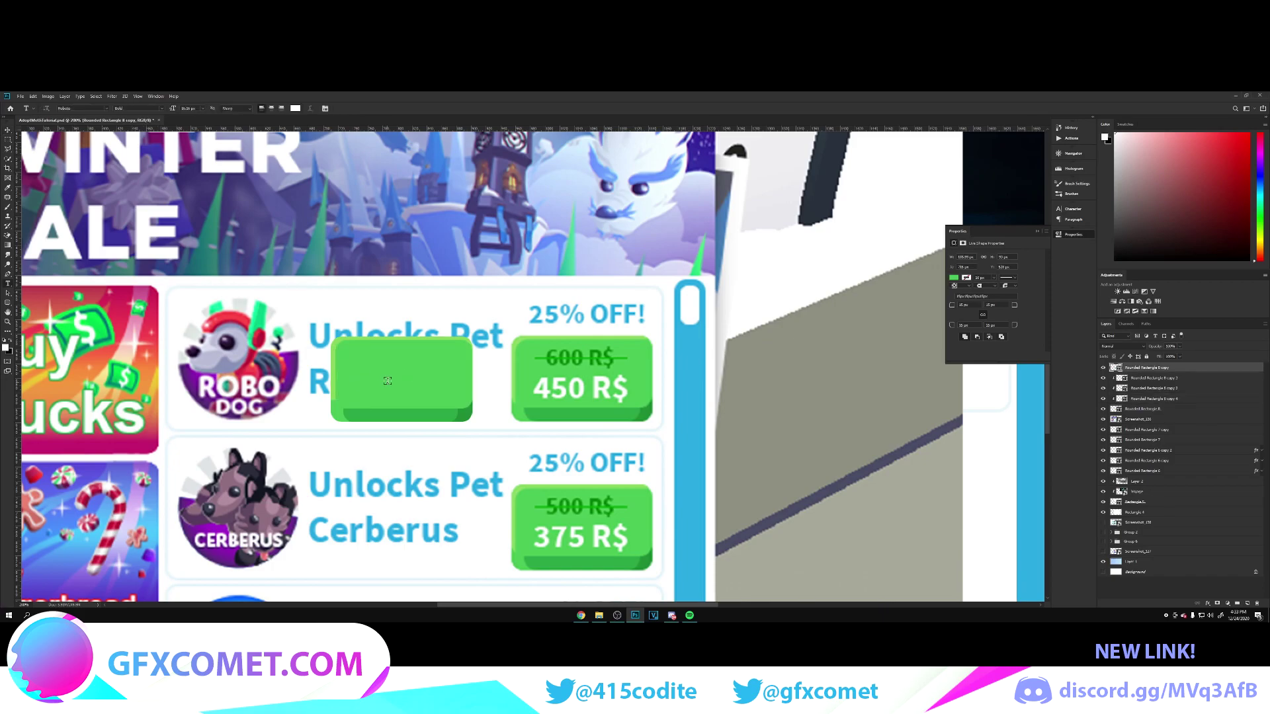
text(450 R$)
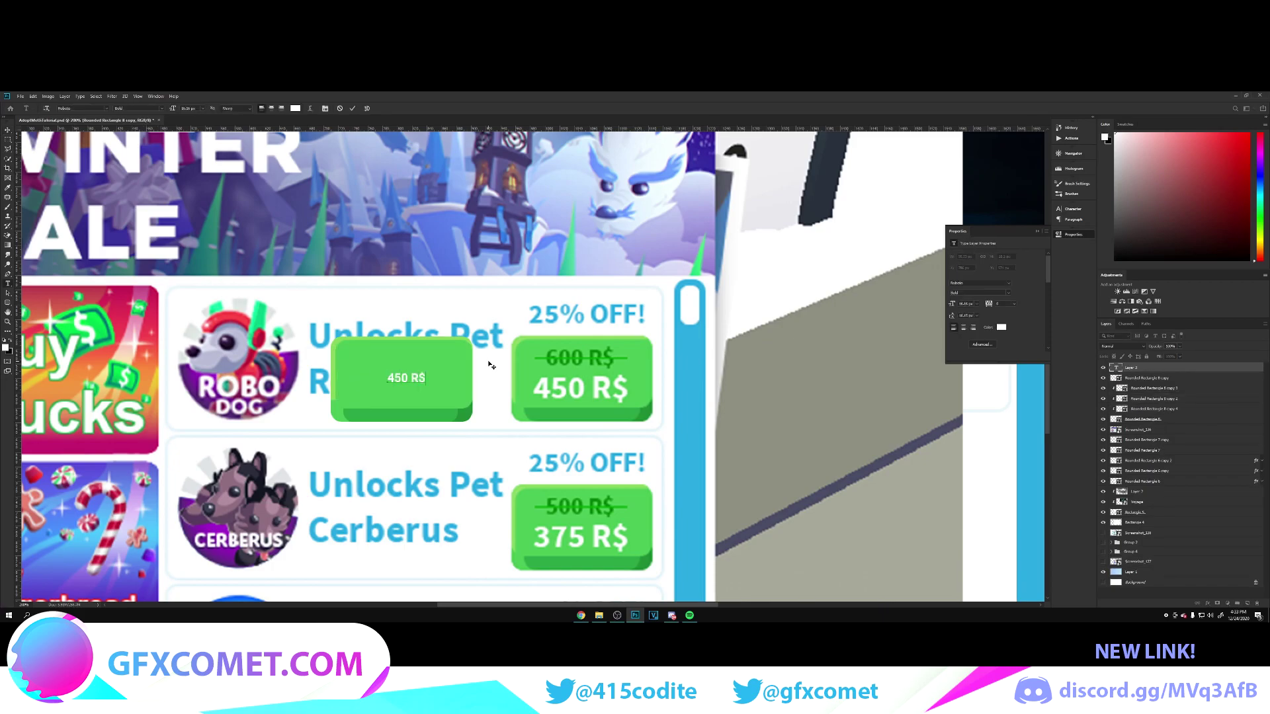
key(ctrl+t)
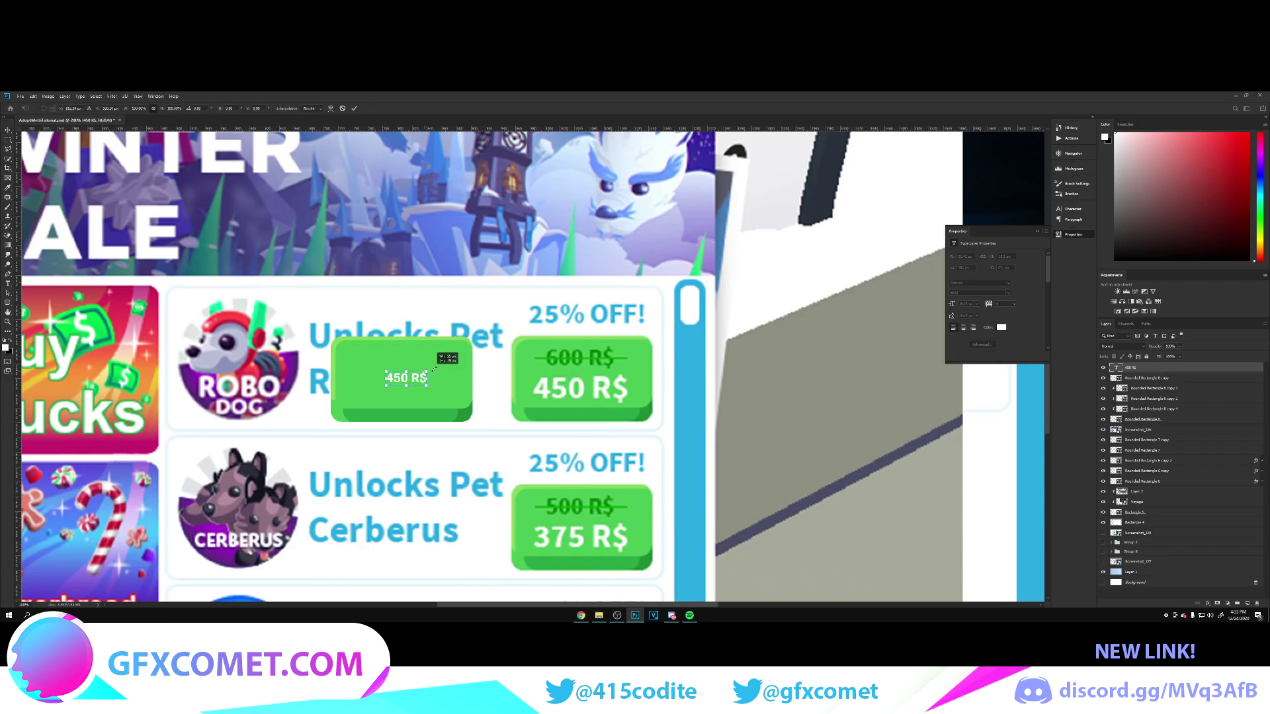
drag(459, 353, 484, 372)
key(Return)
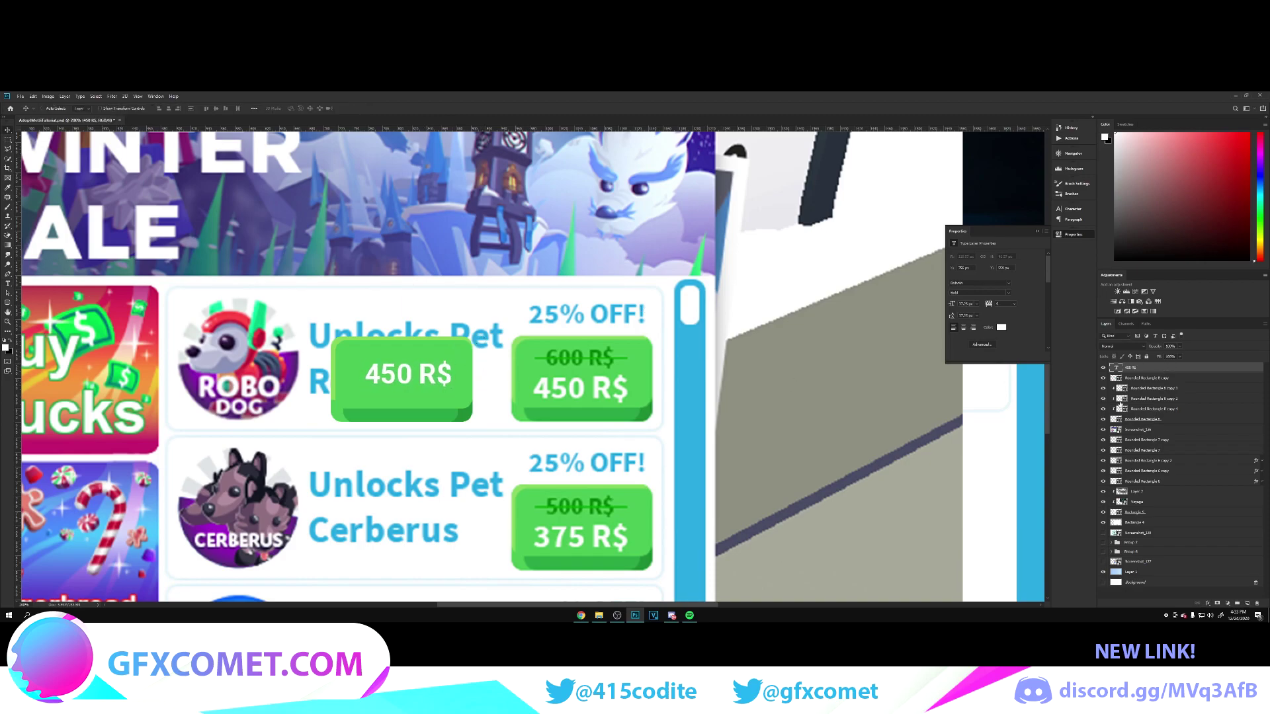
click(1103, 419)
scroll(586, 392, down, 1)
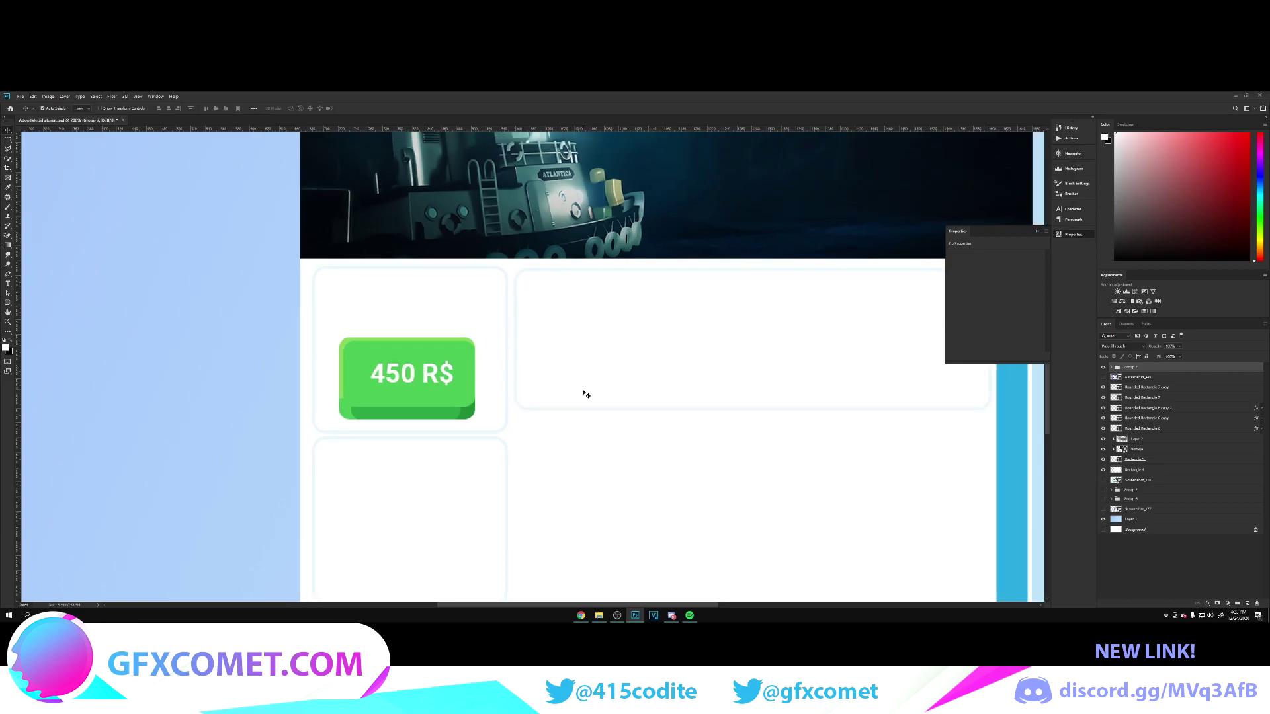
scroll(585, 393, down, 3)
drag(563, 386, 819, 361)
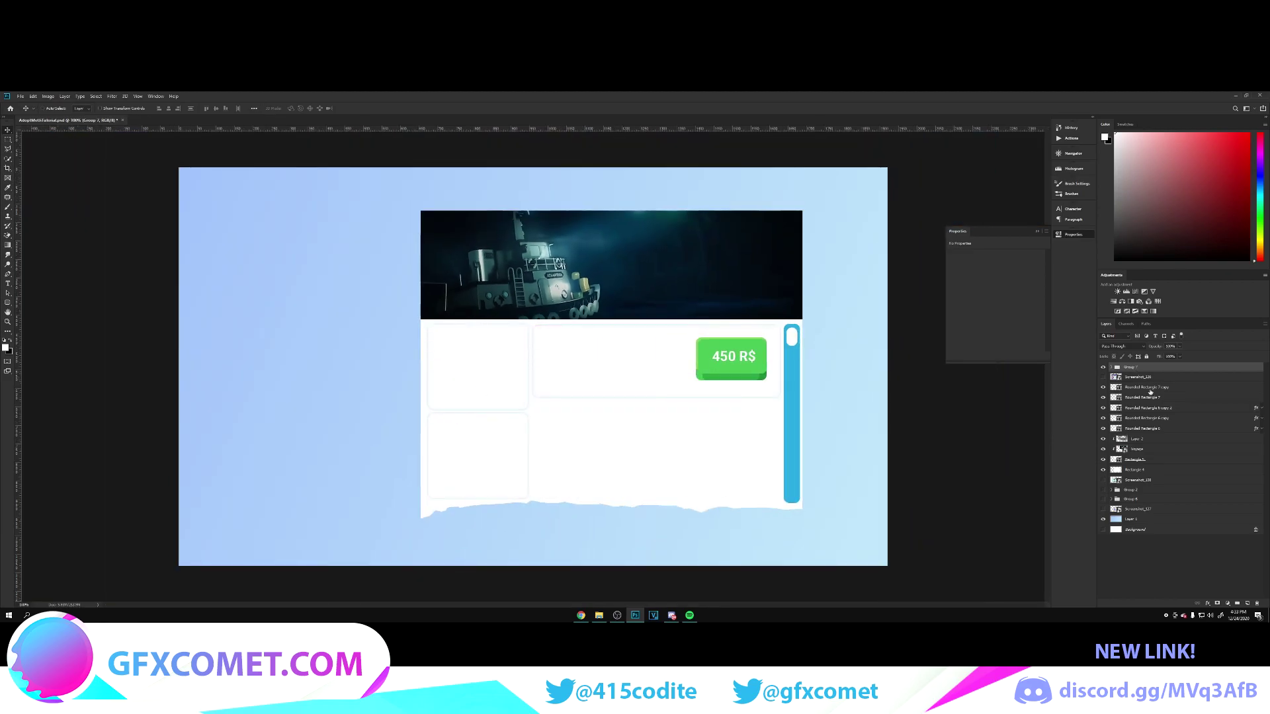
Step: Move the 450 R$ button down and right into the top card, toggling the reference to compare
click(1103, 448)
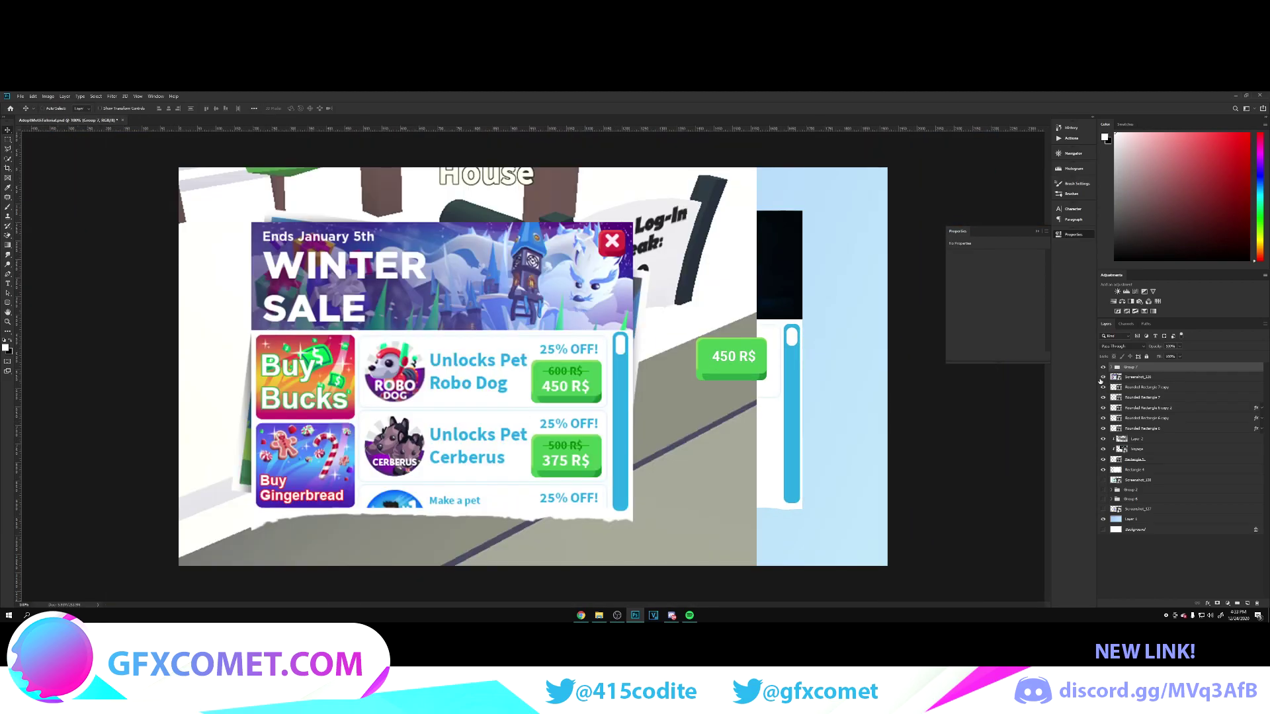
click(1104, 449)
drag(734, 357, 843, 377)
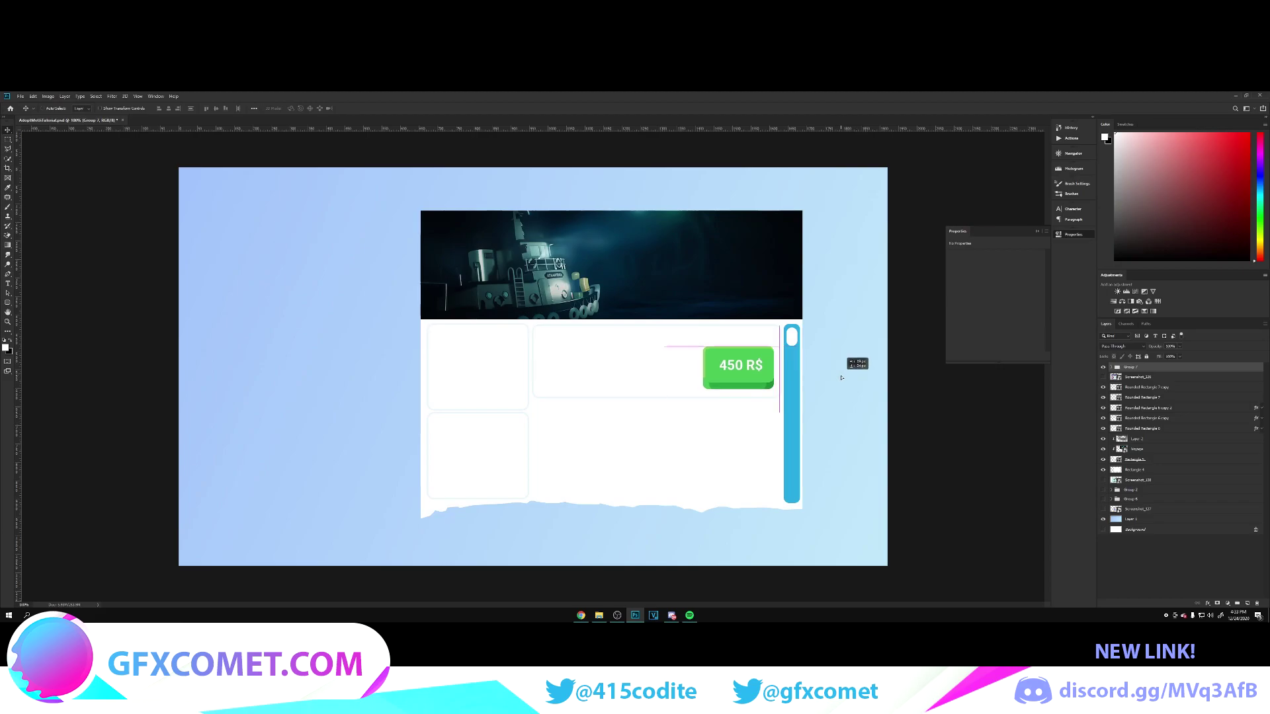
click(1104, 377)
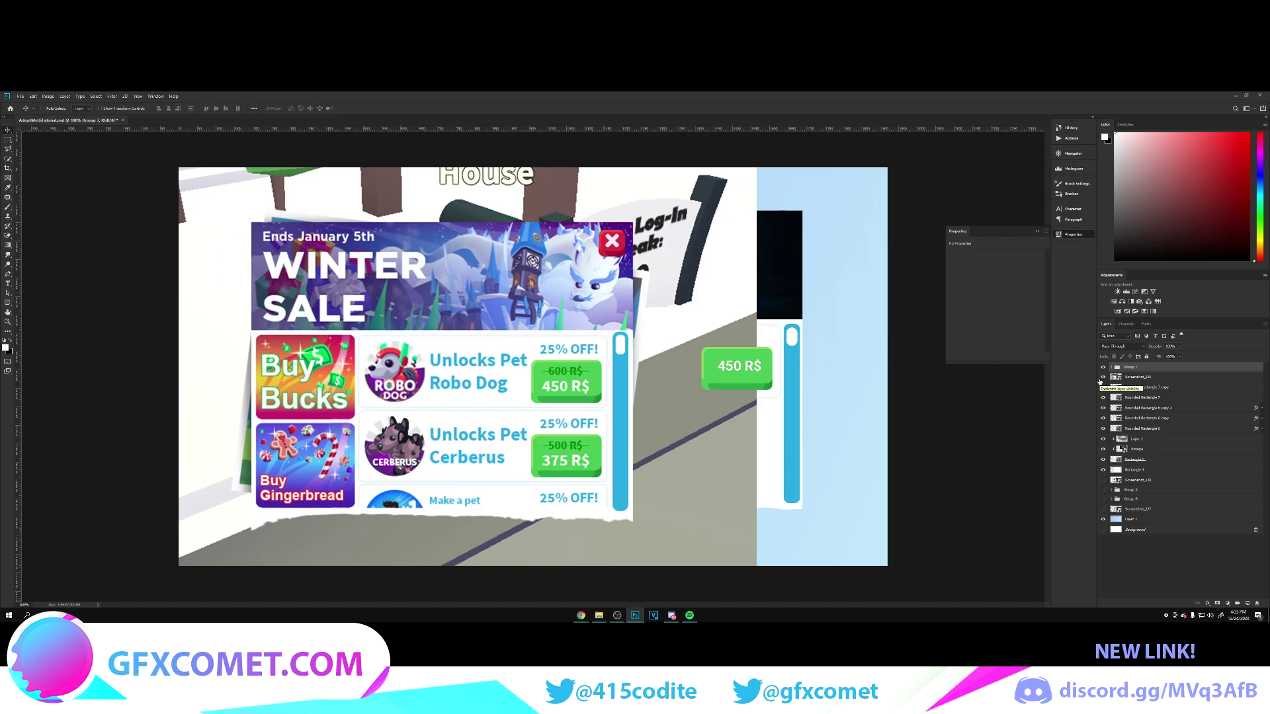
Step: Start a new text layer on the card for the item title
key(t)
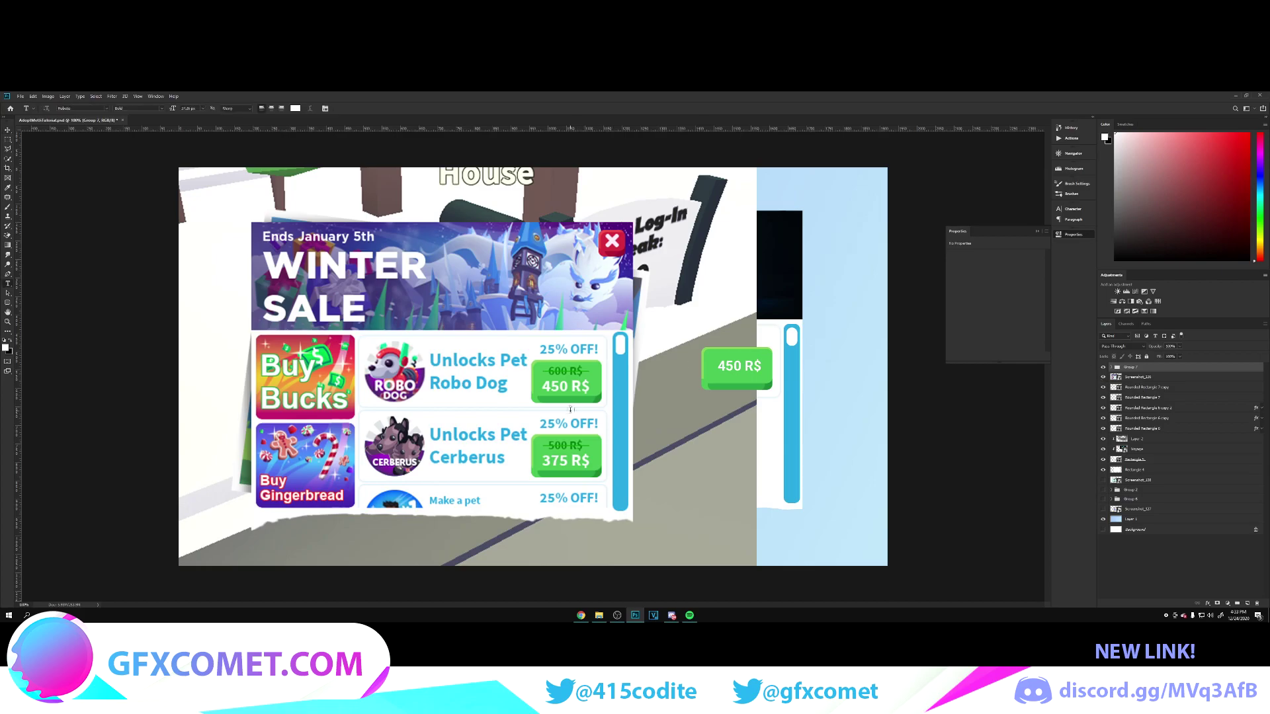
click(582, 402)
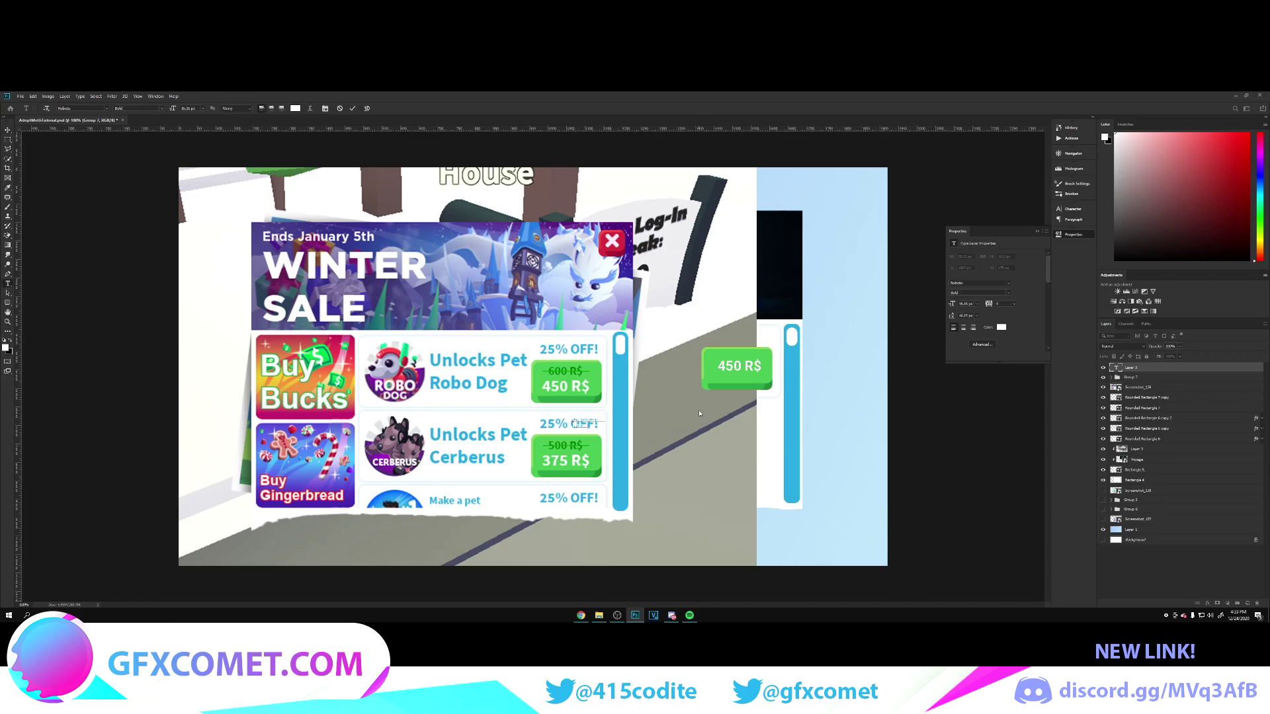
Step: Colour the whole title text the reference blue via the pasted hex value
key(ctrl+a)
click(295, 108)
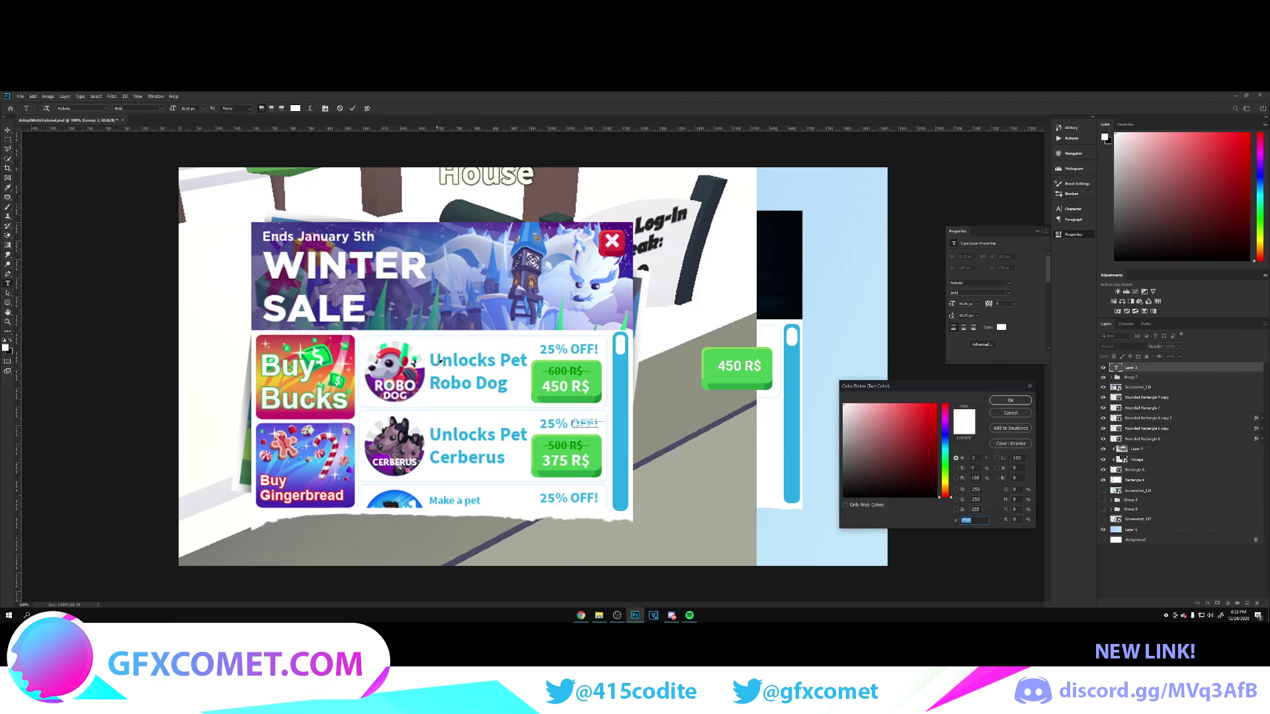
text(5abee9)
click(1010, 401)
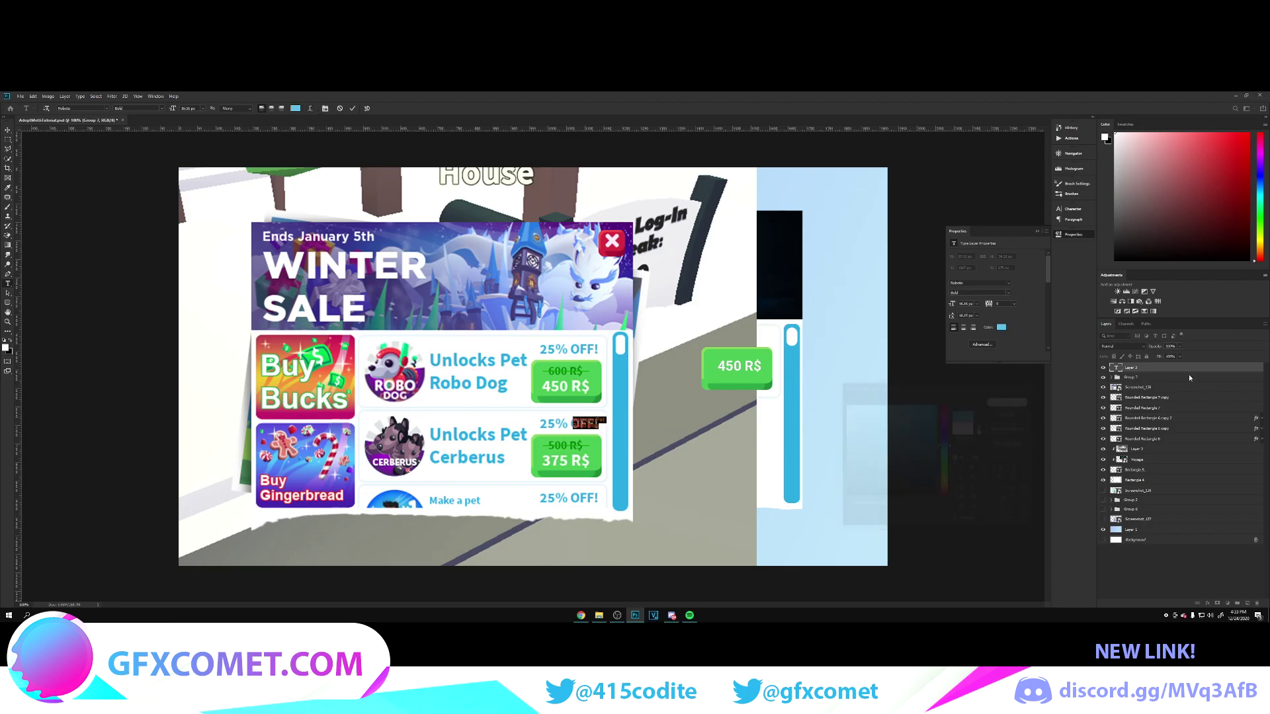
Step: Enlarge the title, move it into the top card and lay it over the reference's title
click(1103, 387)
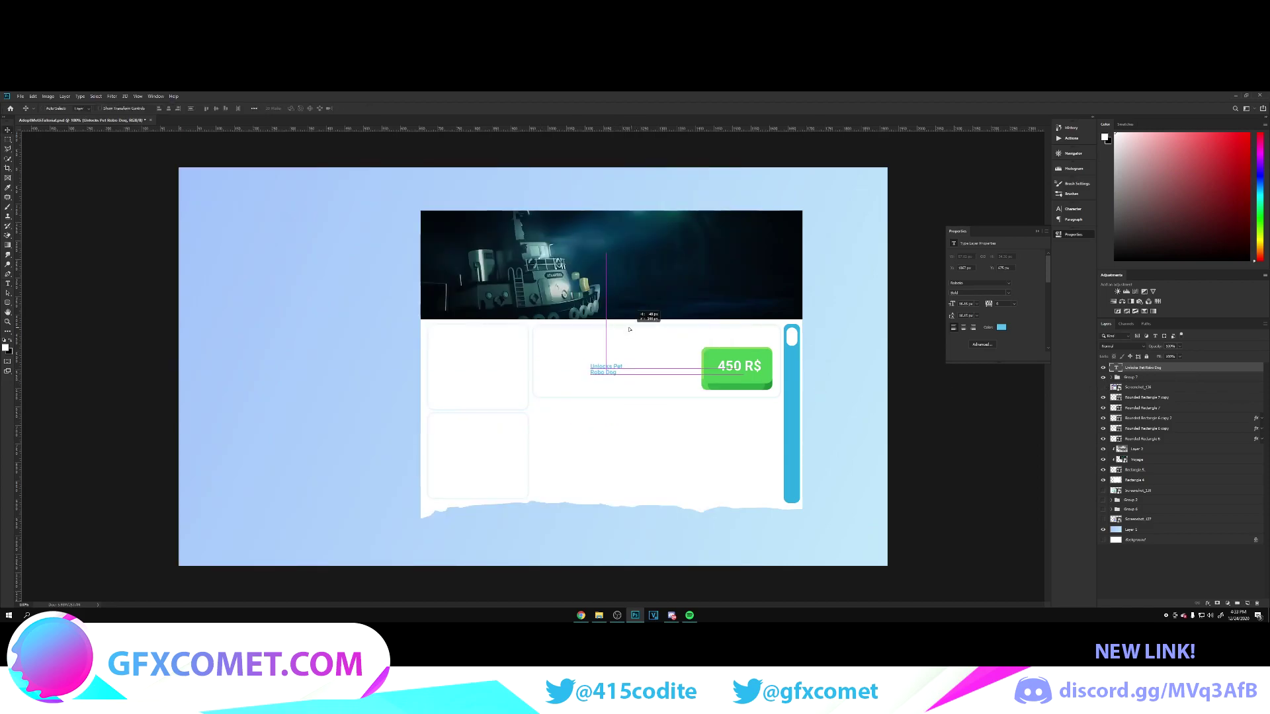
mouse_move(588, 423)
mouse_down()
mouse_move(593, 352)
mouse_move(639, 334)
mouse_up()
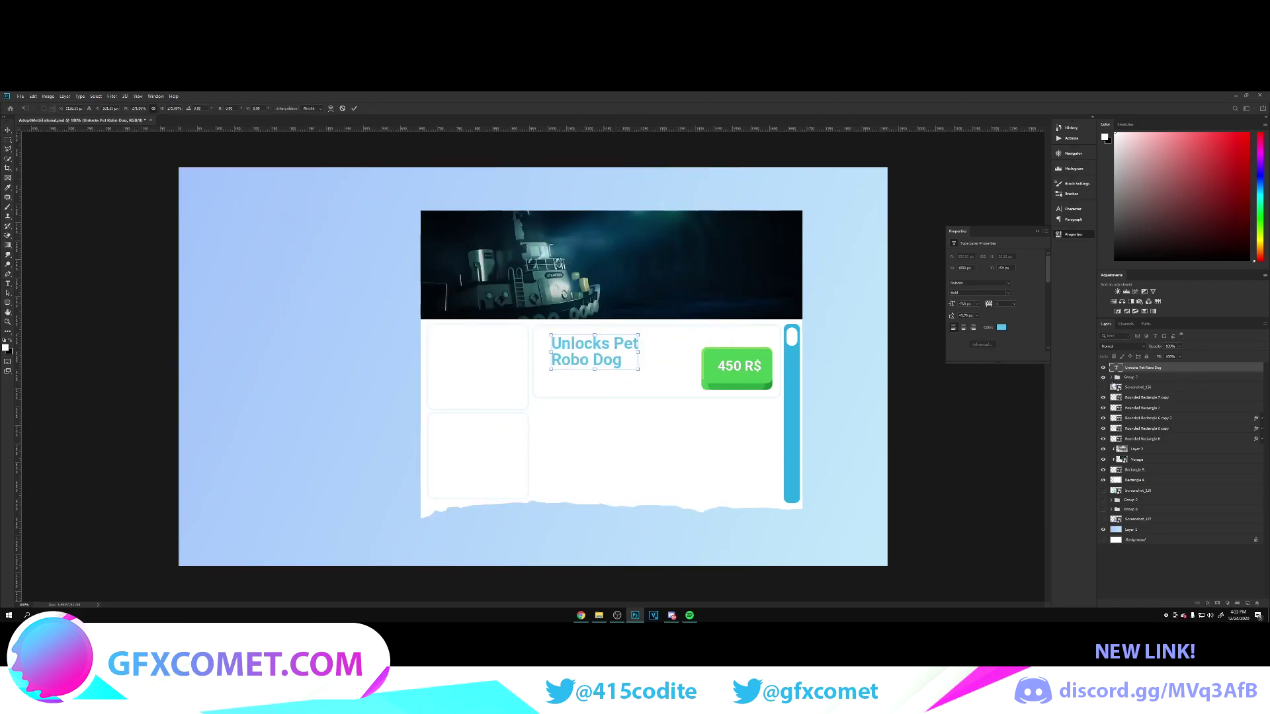
key(Return)
click(1103, 378)
mouse_move(556, 352)
mouse_down()
mouse_move(520, 382)
mouse_move(533, 350)
mouse_up()
key(Return)
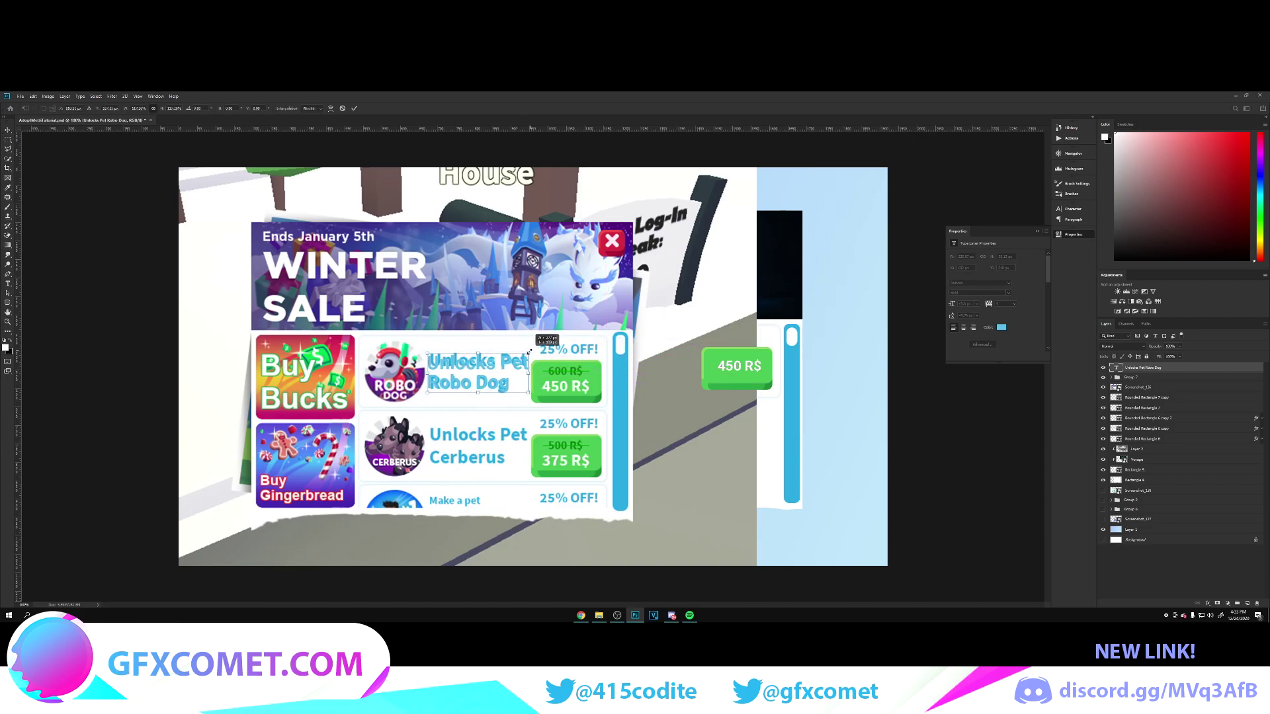
Step: Align the title to the left of the 450 R$ button, checking against the reference
click(1104, 377)
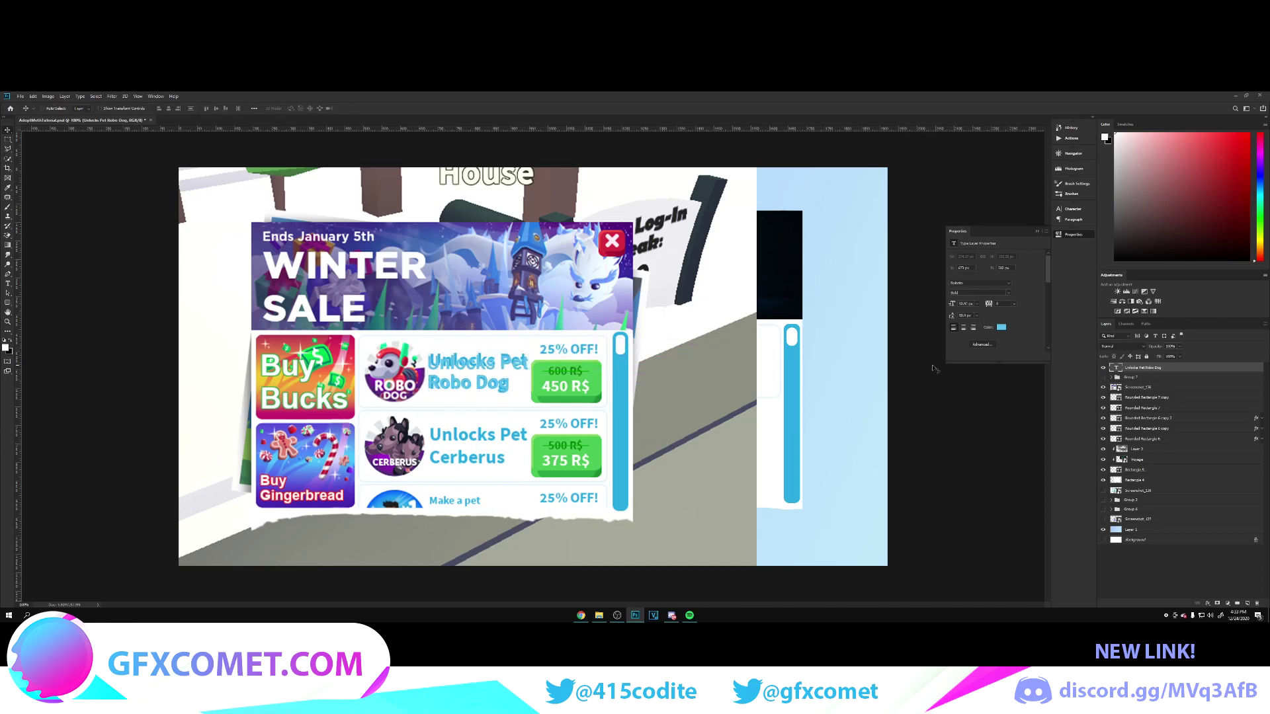
click(1104, 377)
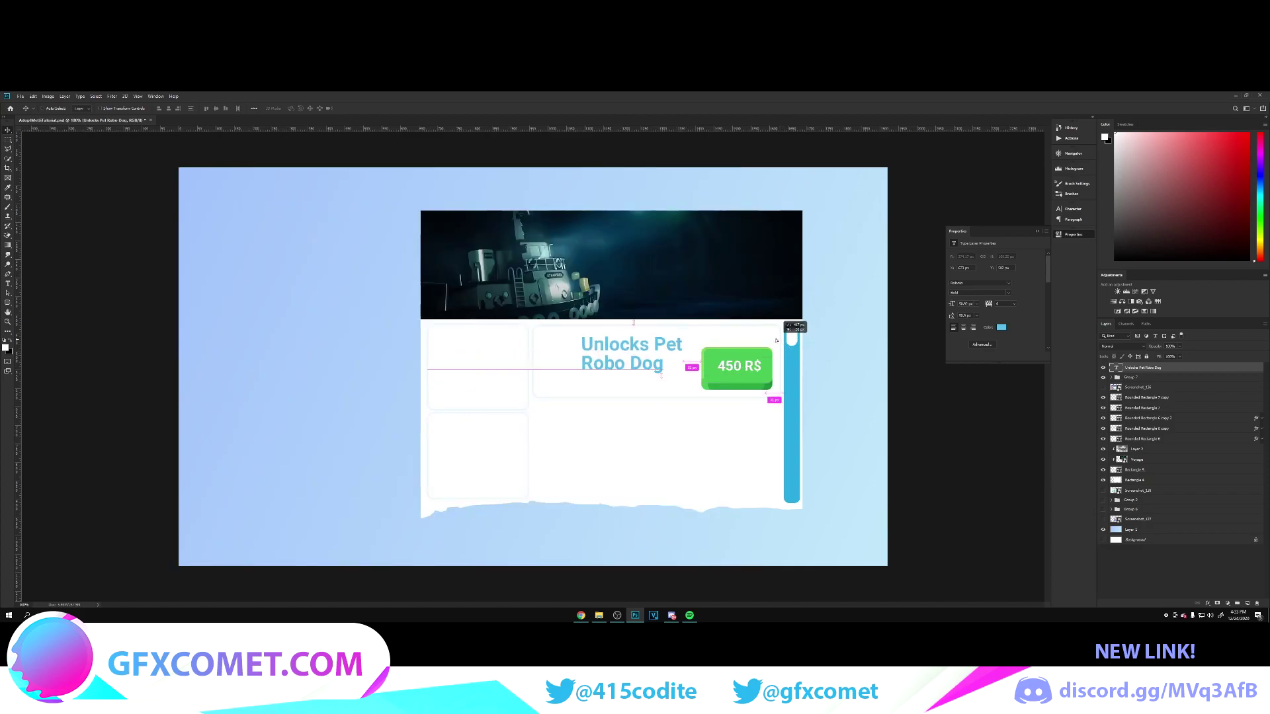
drag(477, 364, 628, 353)
drag(773, 343, 790, 340)
click(1103, 388)
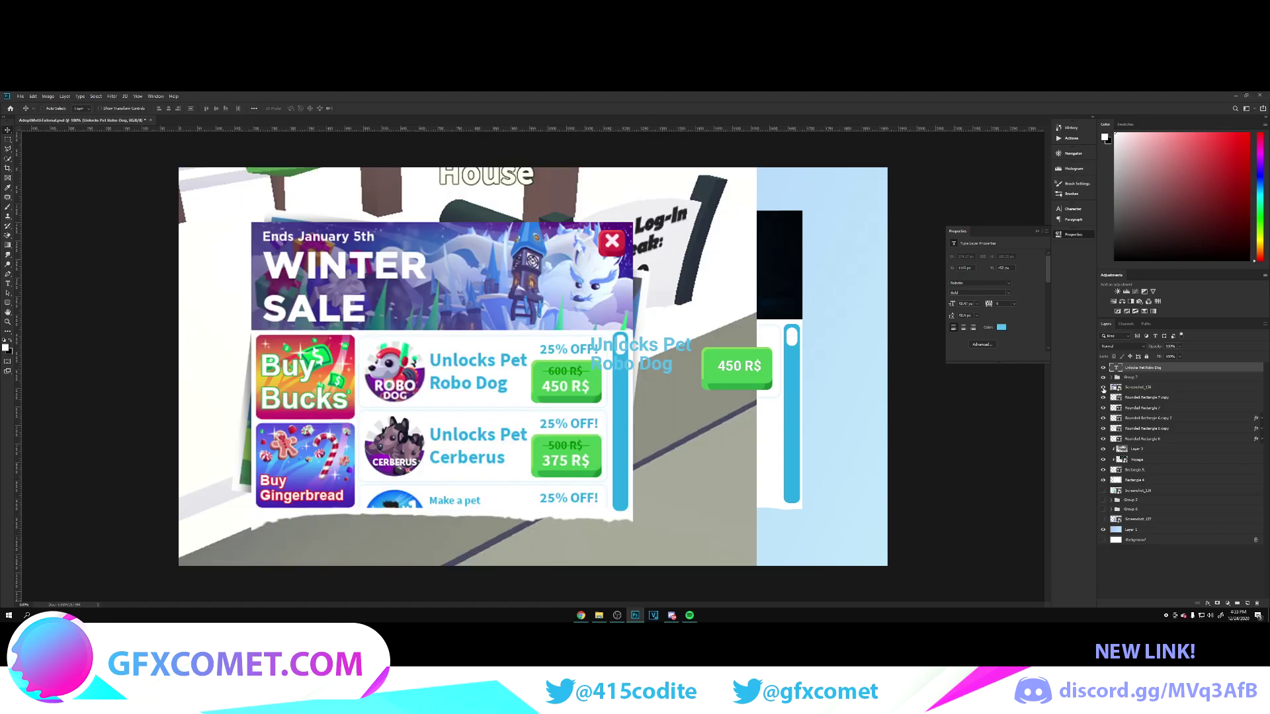
click(1103, 388)
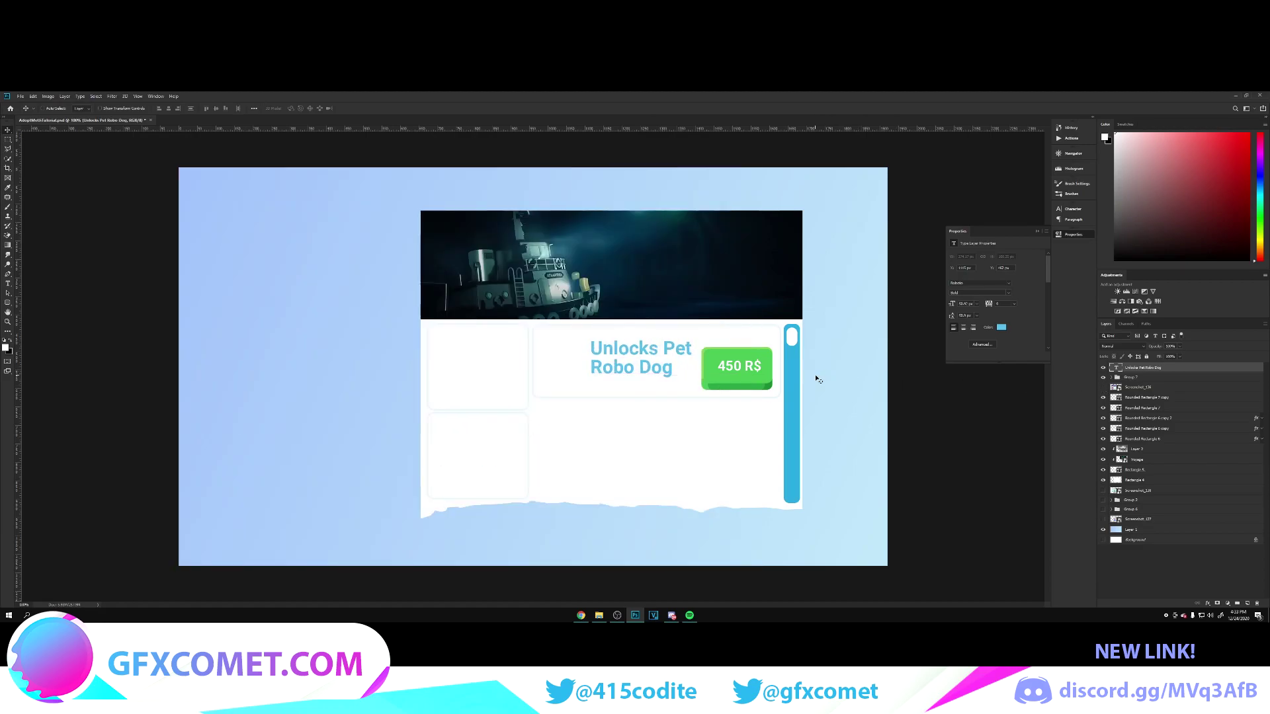
key(Right)
key(Right)
key(Right)
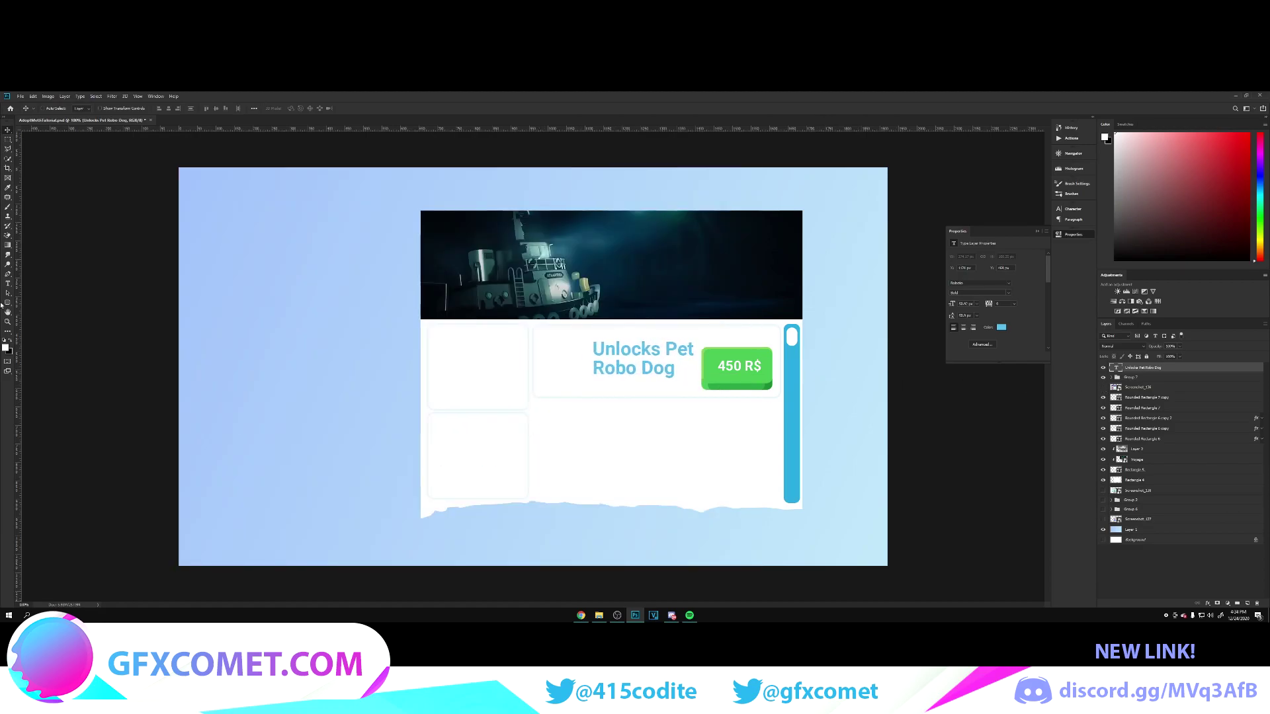
drag(6, 303, 50, 318)
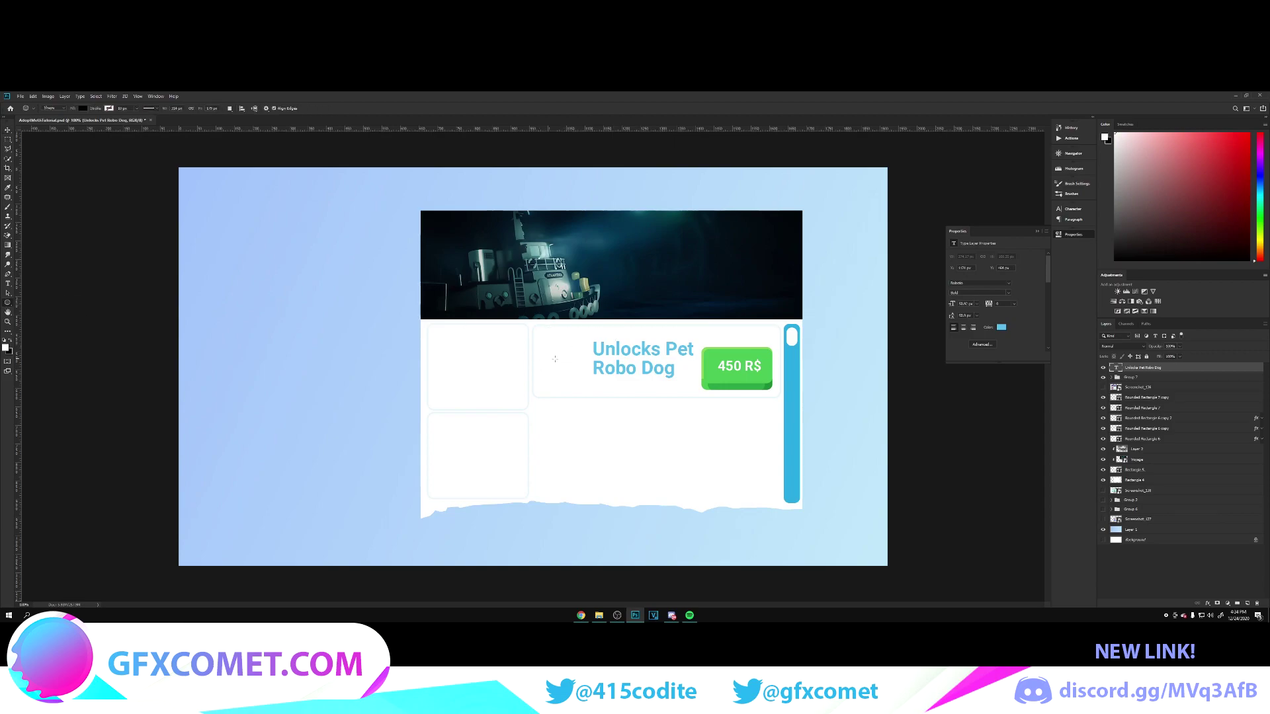
Step: Draw a circle left of the title and enlarge it slightly, comparing with the reference
drag(546, 388, 589, 338)
key(v)
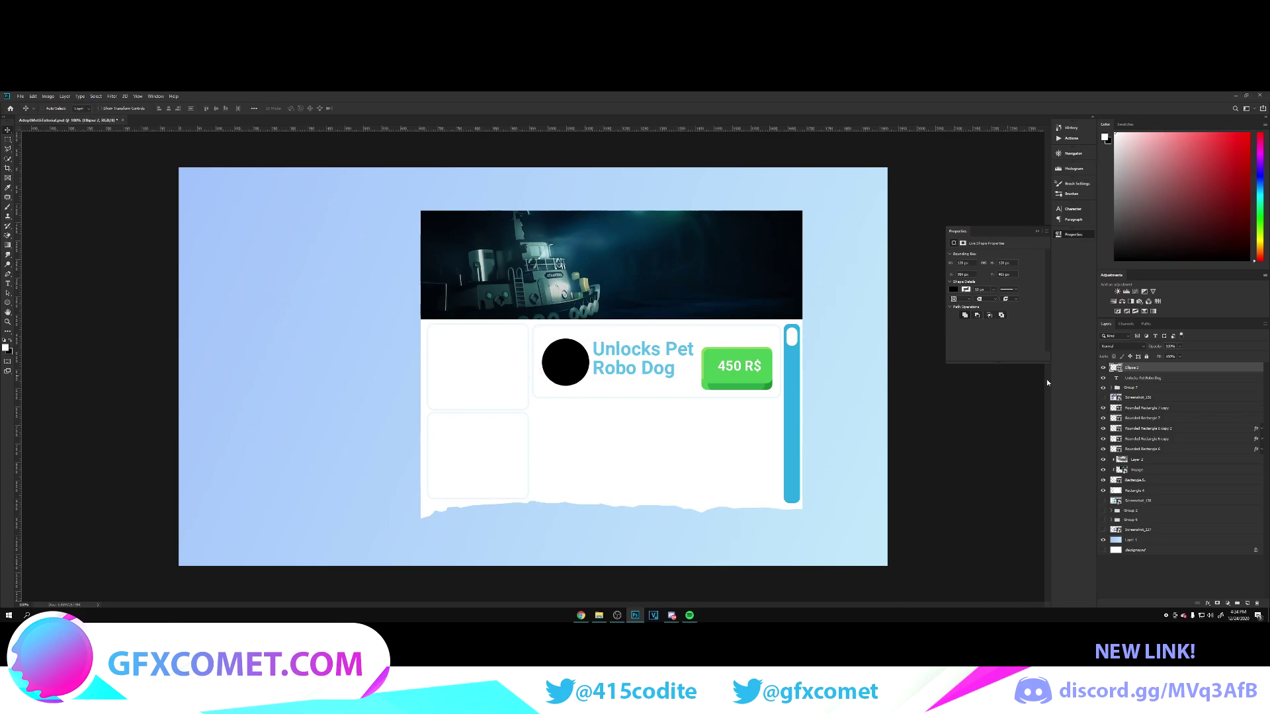
click(1103, 397)
click(1103, 397)
click(1104, 377)
key(ctrl+t)
drag(588, 341, 568, 363)
key(Return)
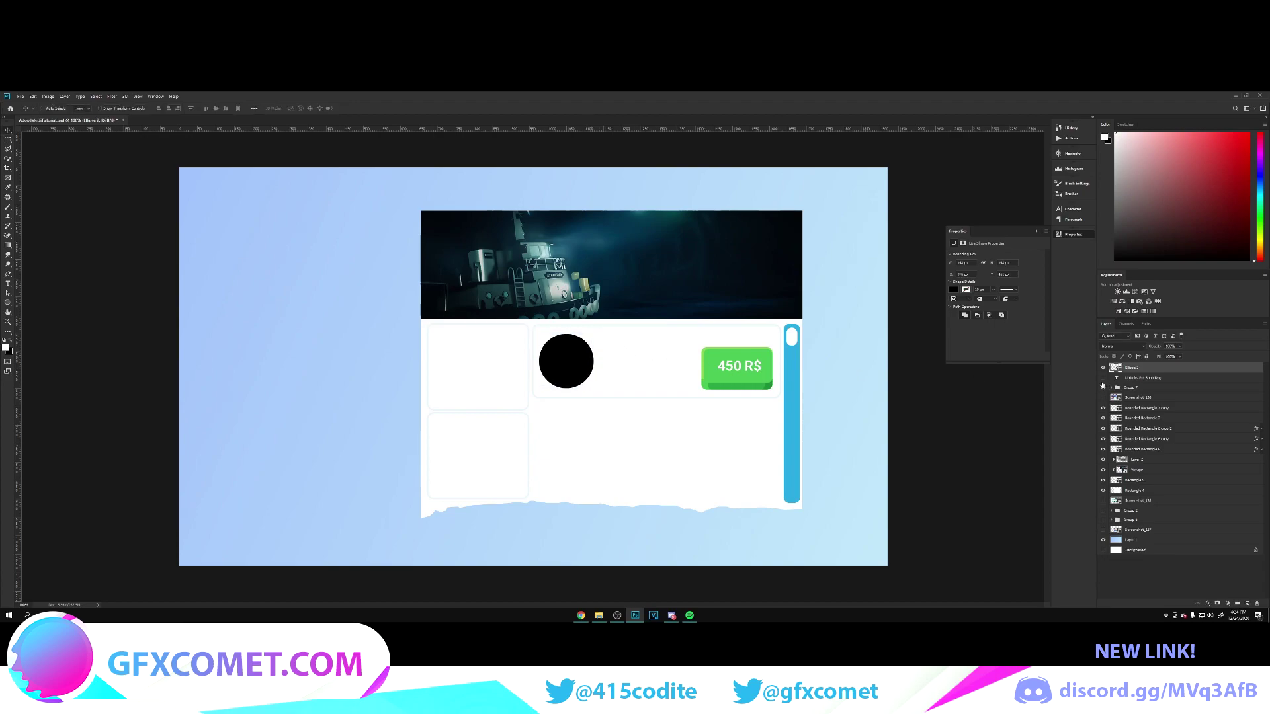
click(1103, 377)
Step: Paste the thumbs-up Easy Mode icon and centre it on the circle, checking the reference
click(645, 352)
click(838, 357)
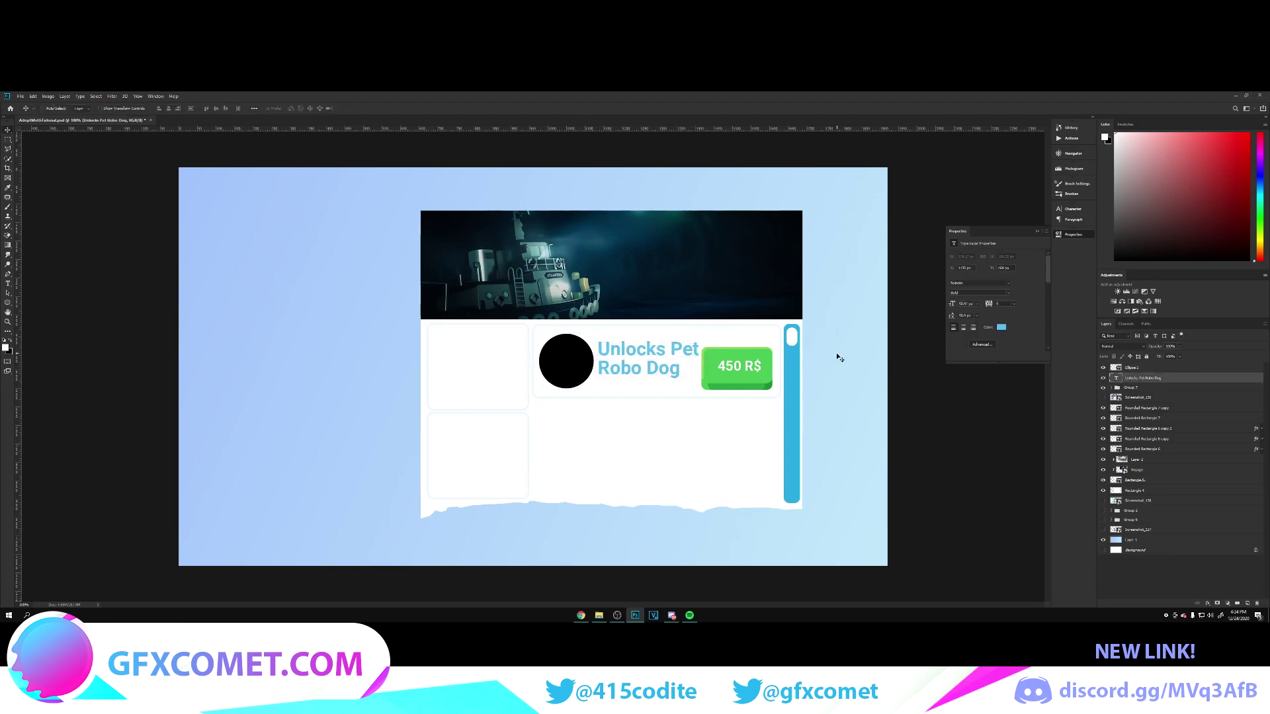
key(ctrl+v)
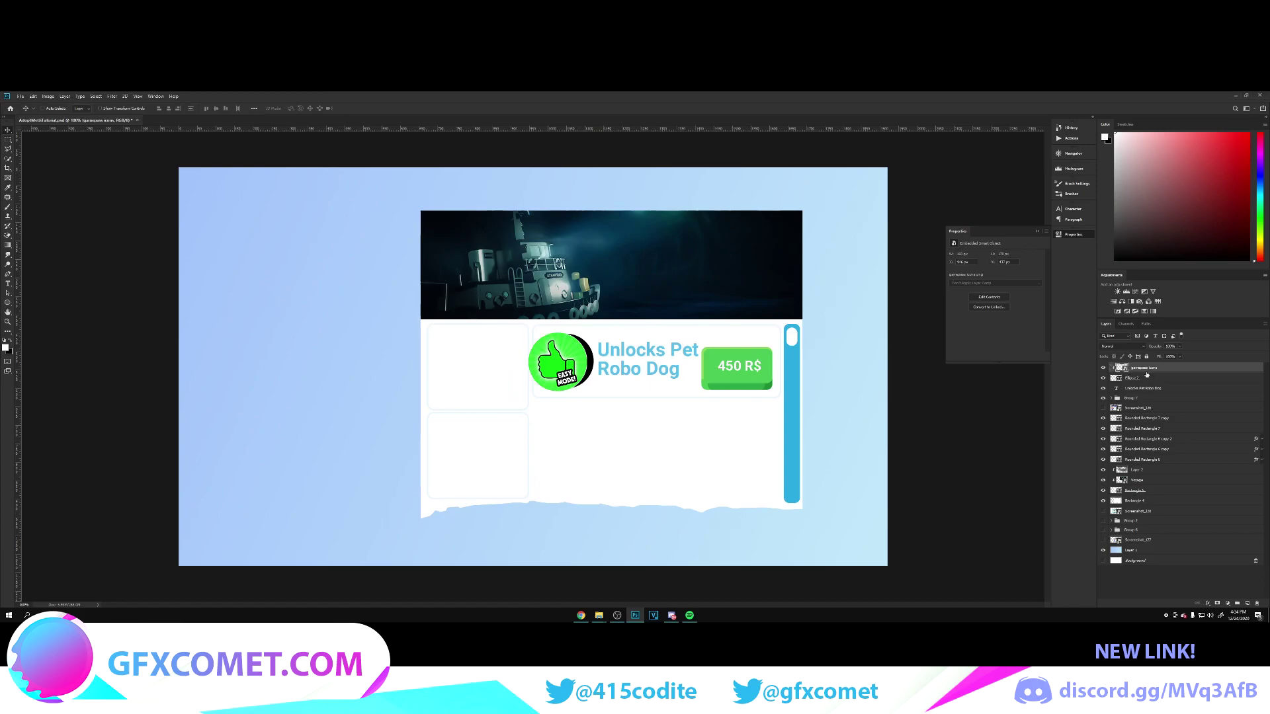
drag(556, 362, 571, 362)
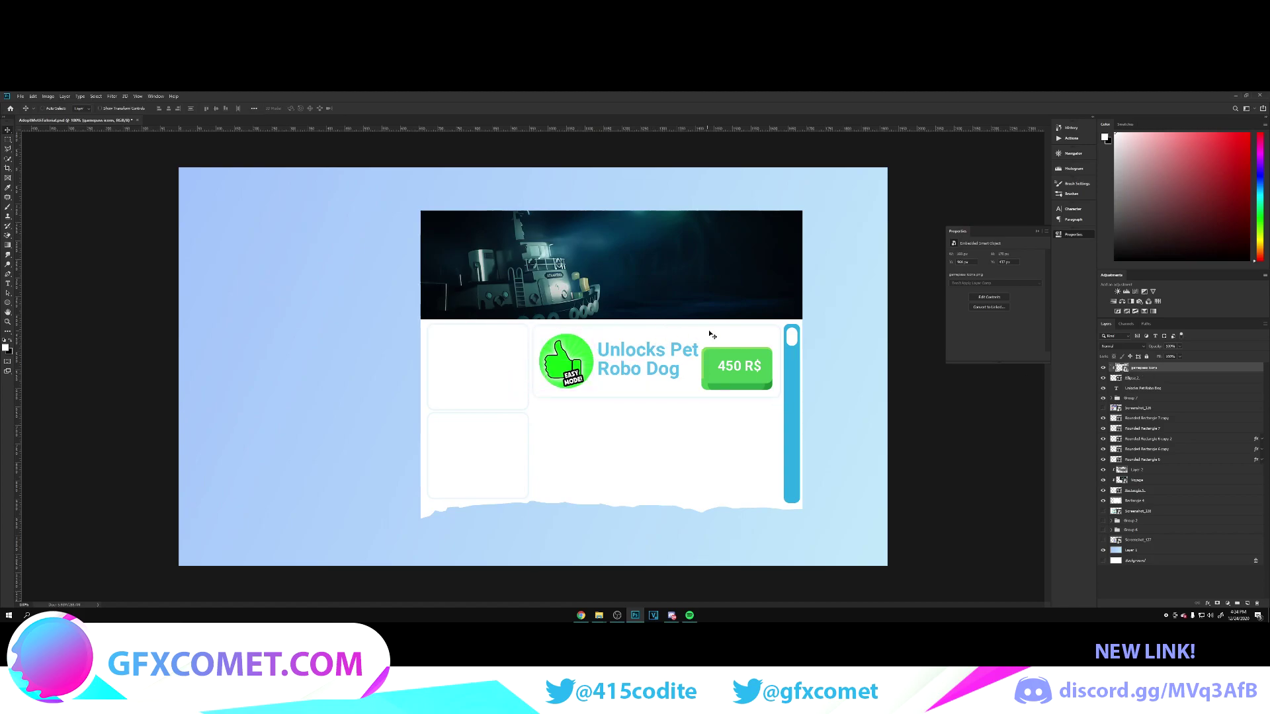
click(1104, 368)
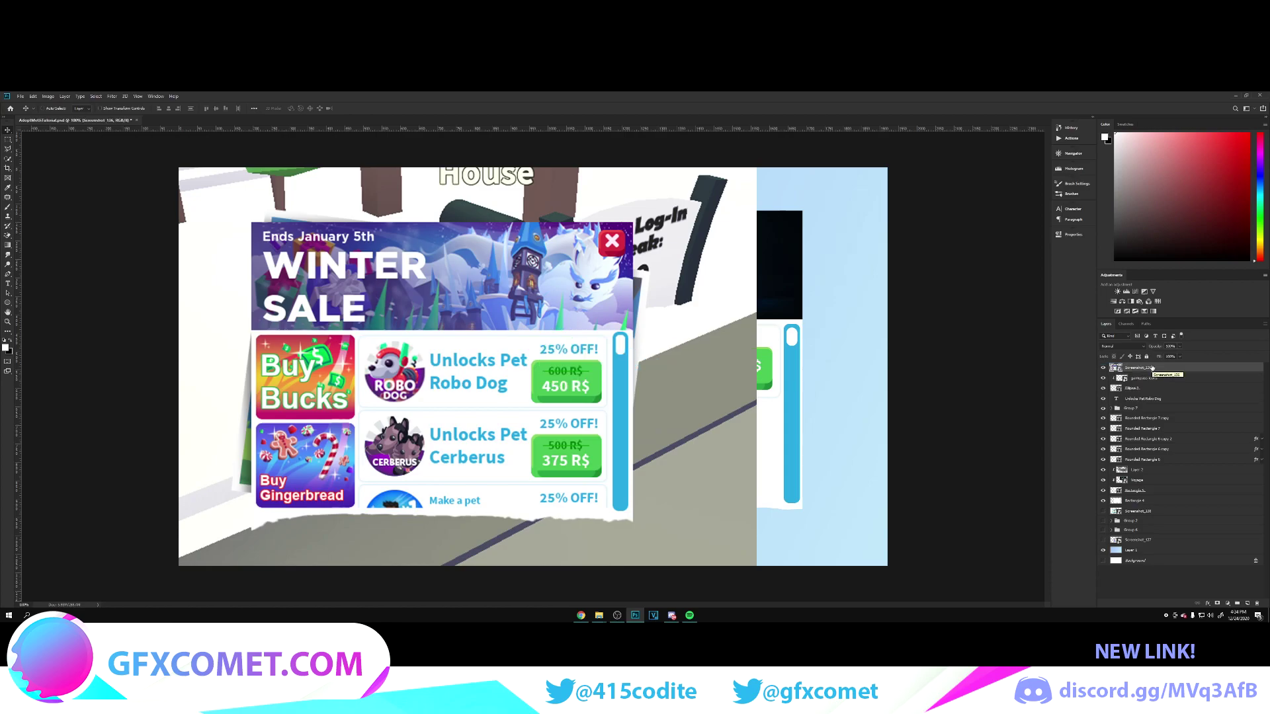
click(1105, 368)
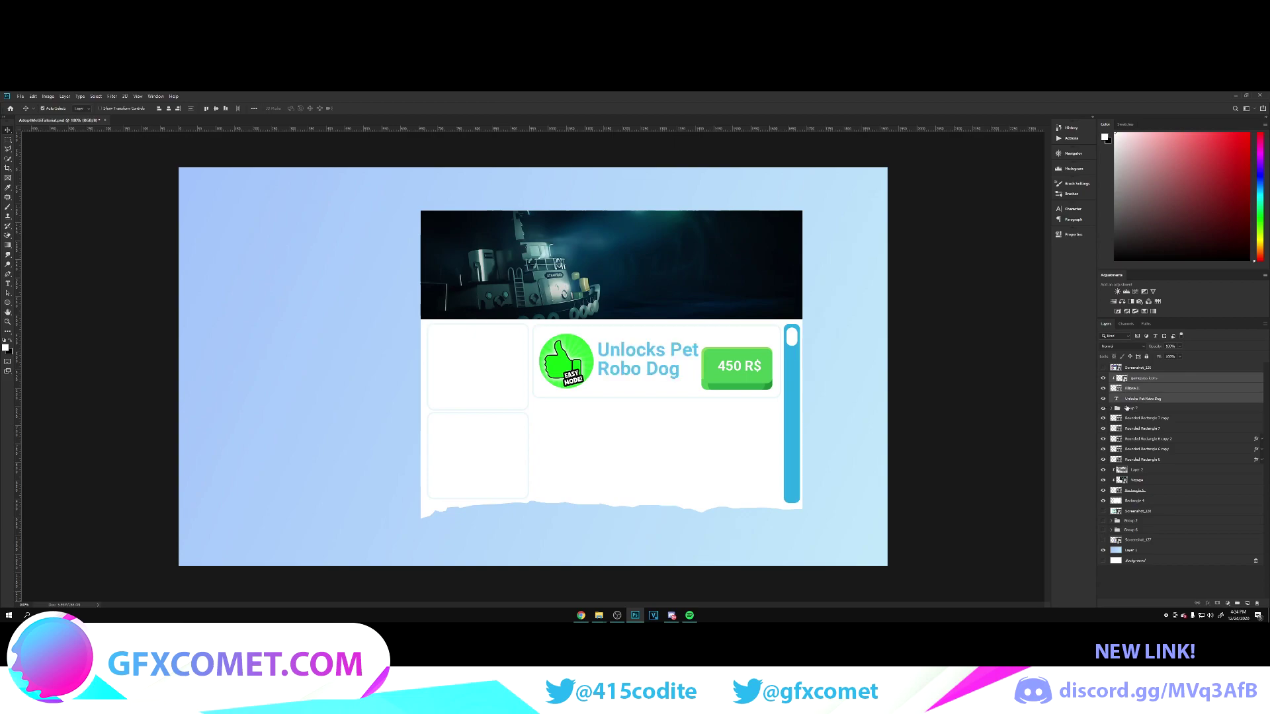
Step: Duplicate the item row twice, delete the third row's overflow below the panel, and group the shop layers
mouse_move(725, 367)
mouse_down()
mouse_move(724, 437)
mouse_move(726, 409)
mouse_up()
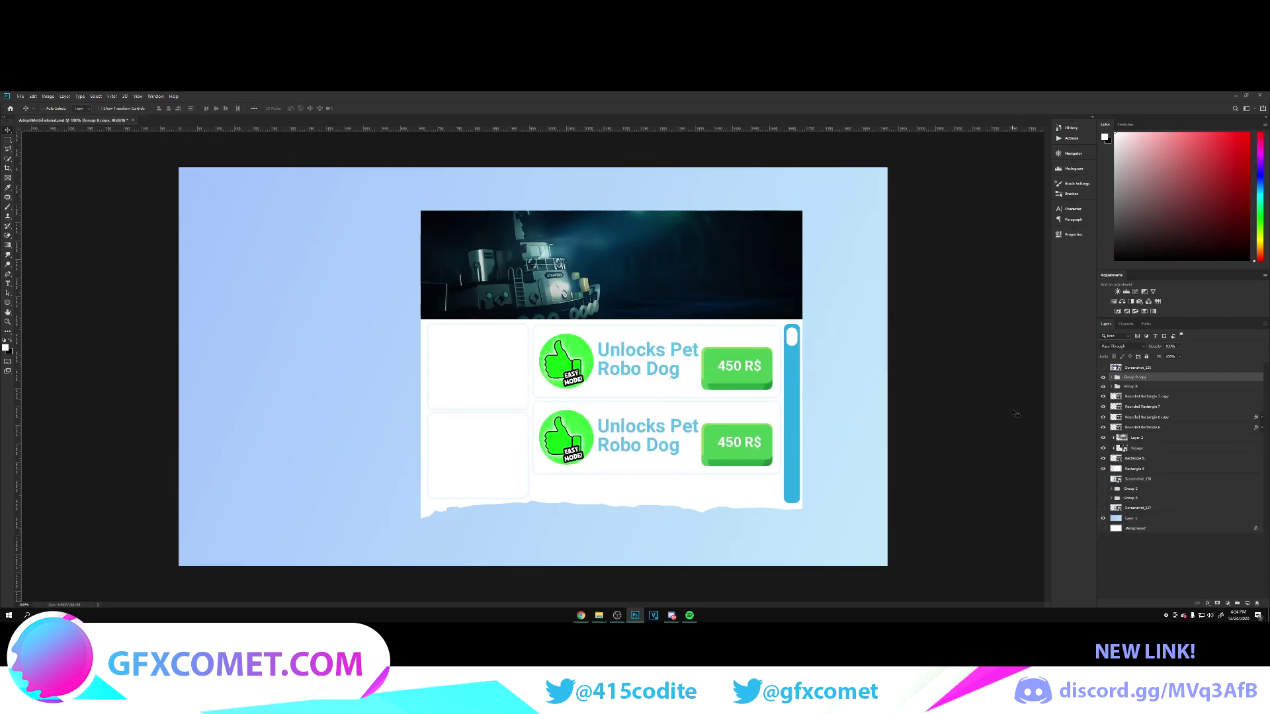
drag(725, 441, 725, 480)
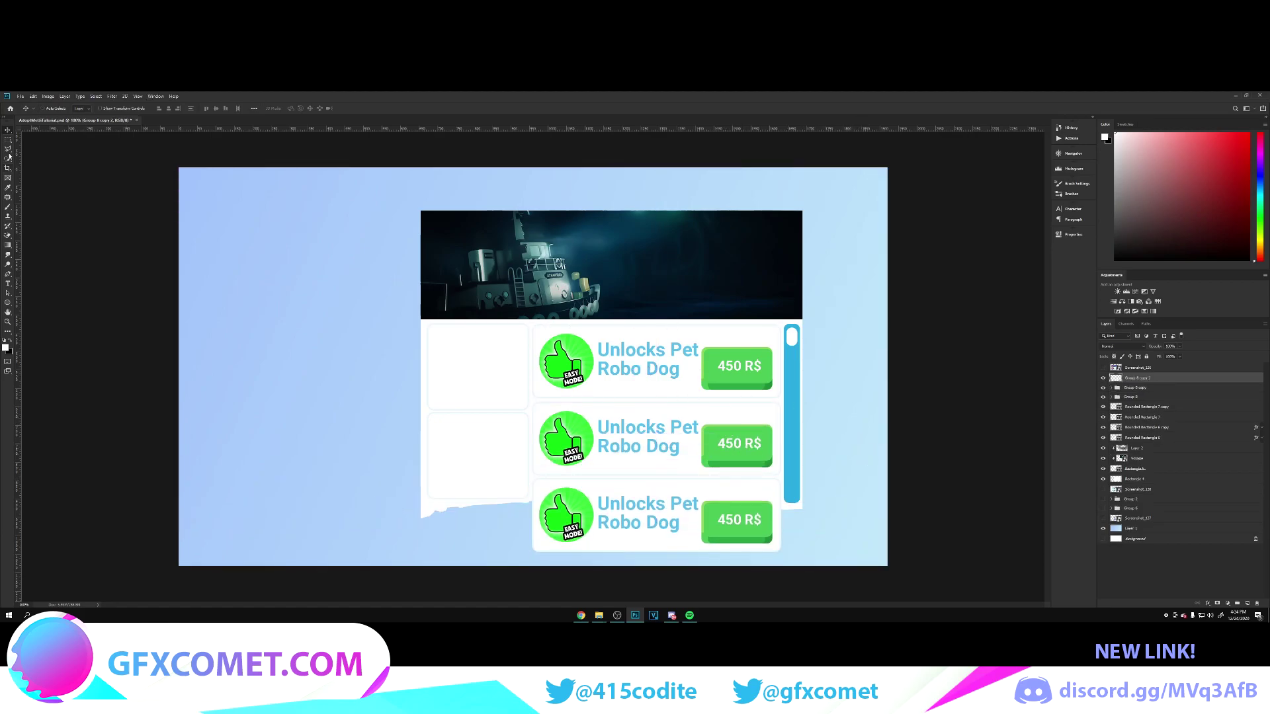
key(m)
drag(503, 563, 807, 492)
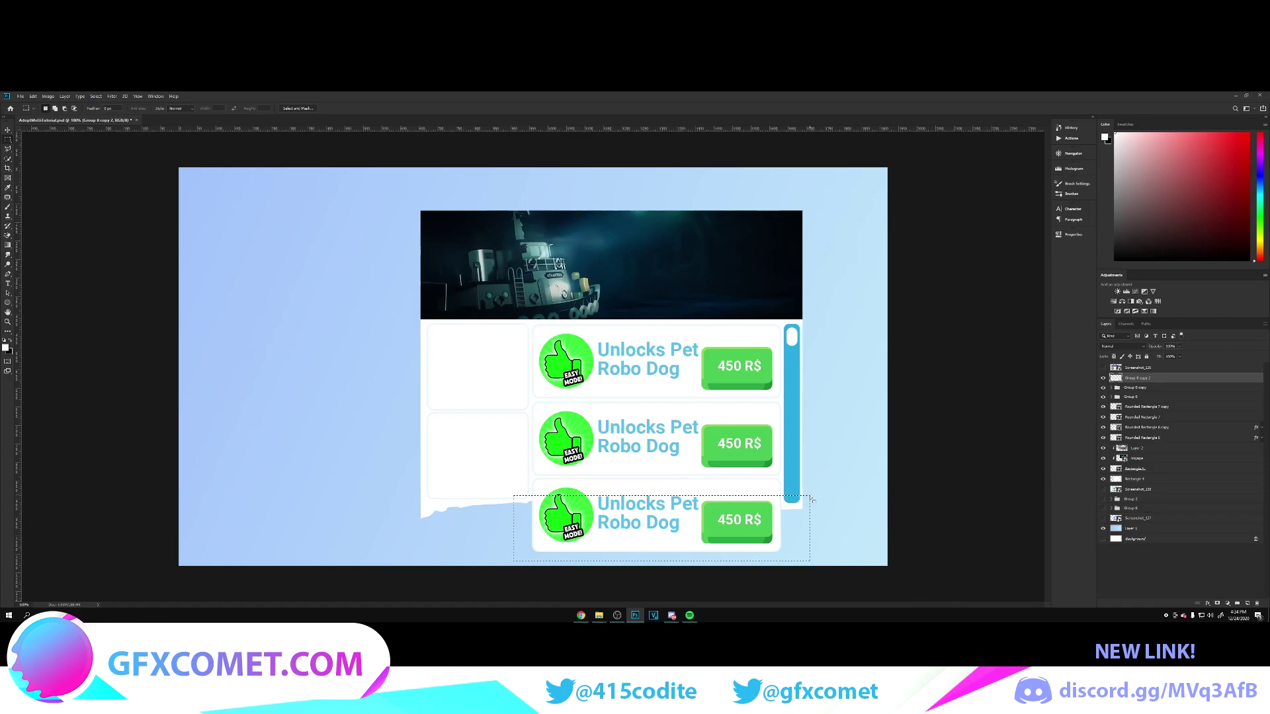
key(Delete)
key(v)
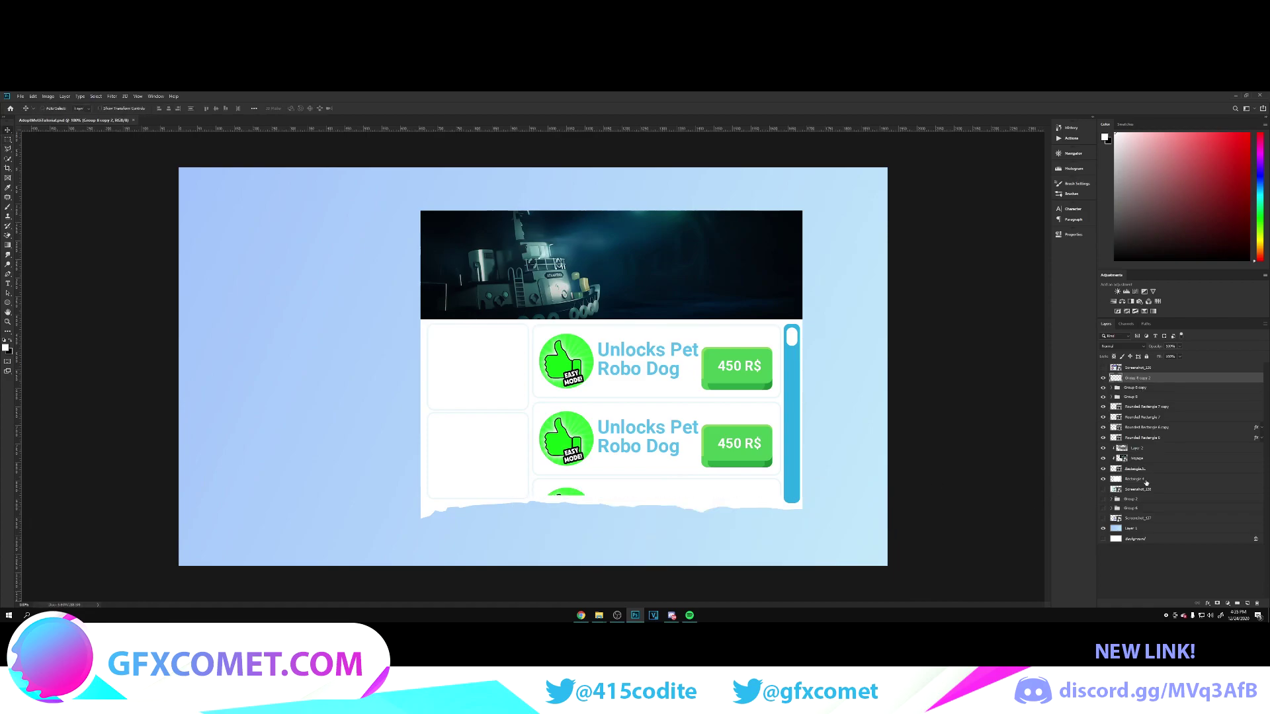
key(ctrl+g)
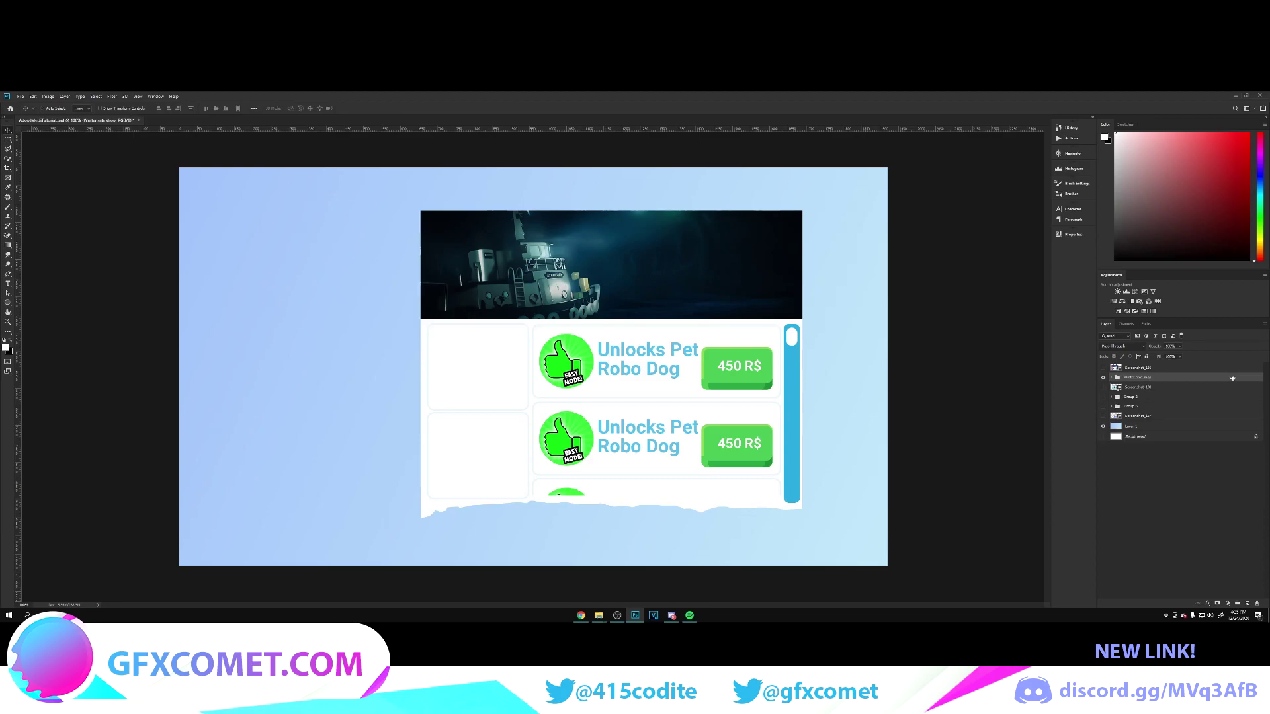
Step: Switch to the Buy Bucks design, expand its group and duplicate the red X close button
click(1104, 378)
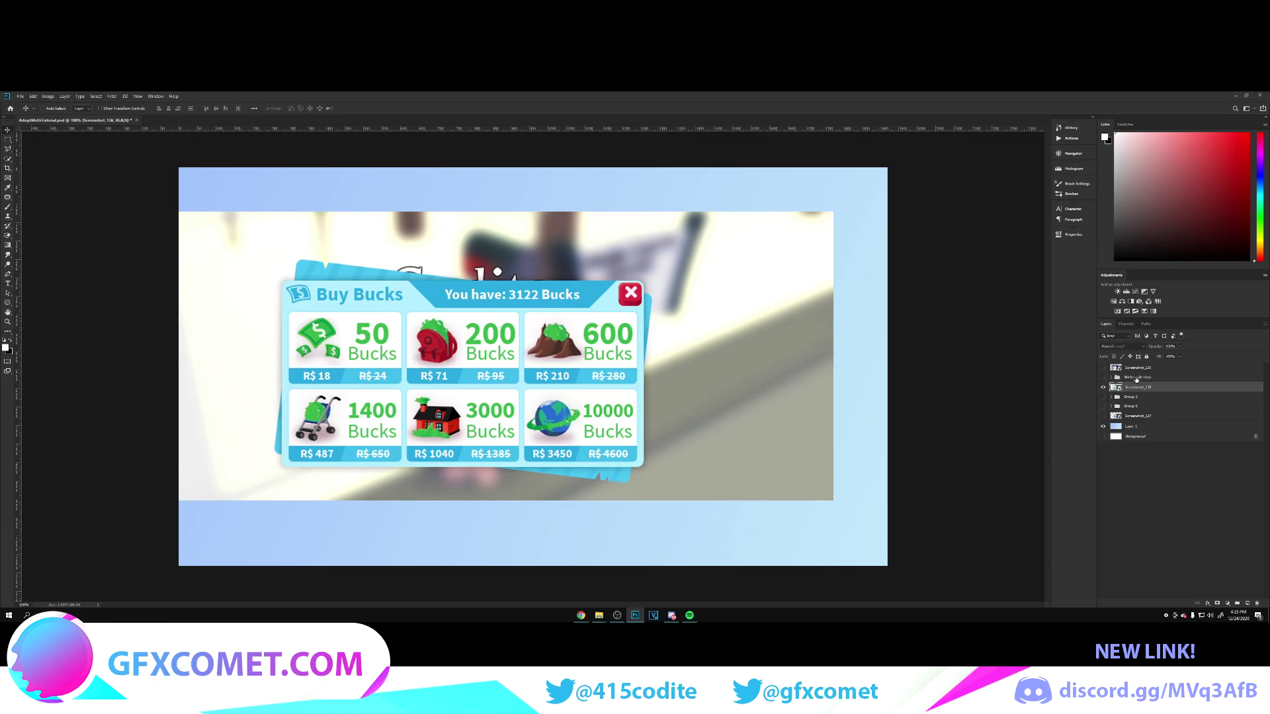
click(1104, 387)
click(1103, 396)
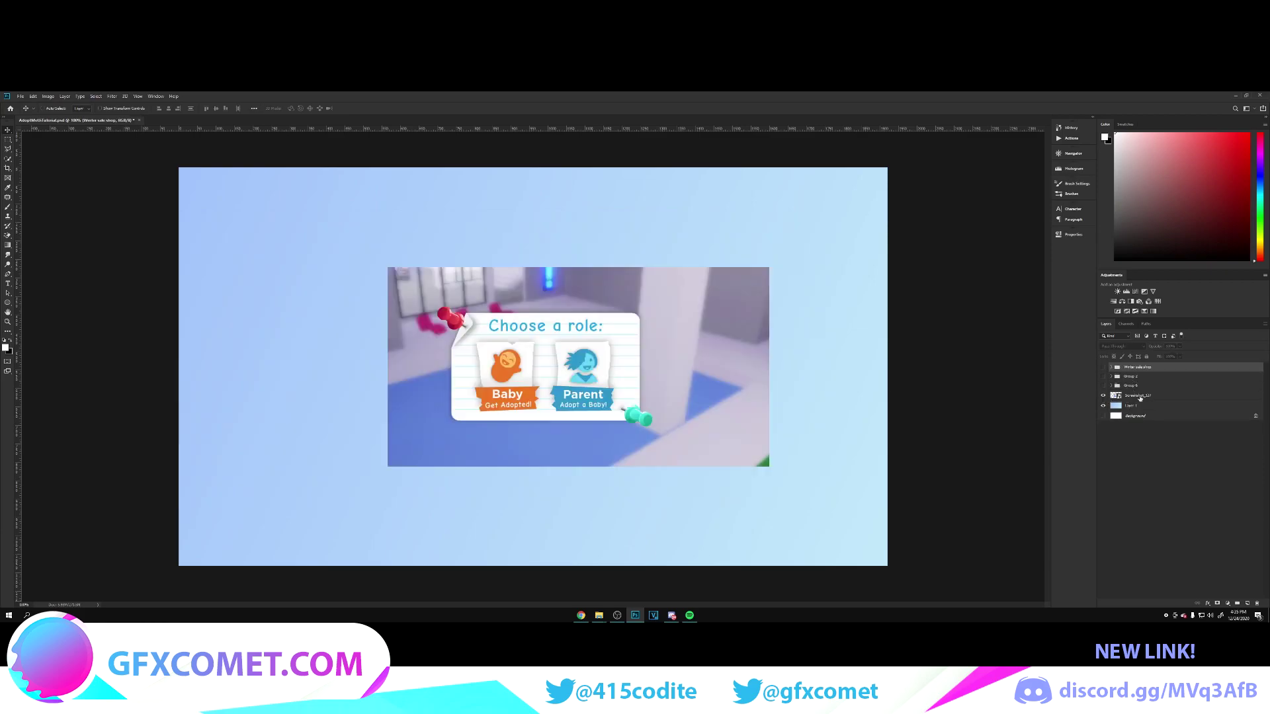
click(1103, 387)
click(1104, 388)
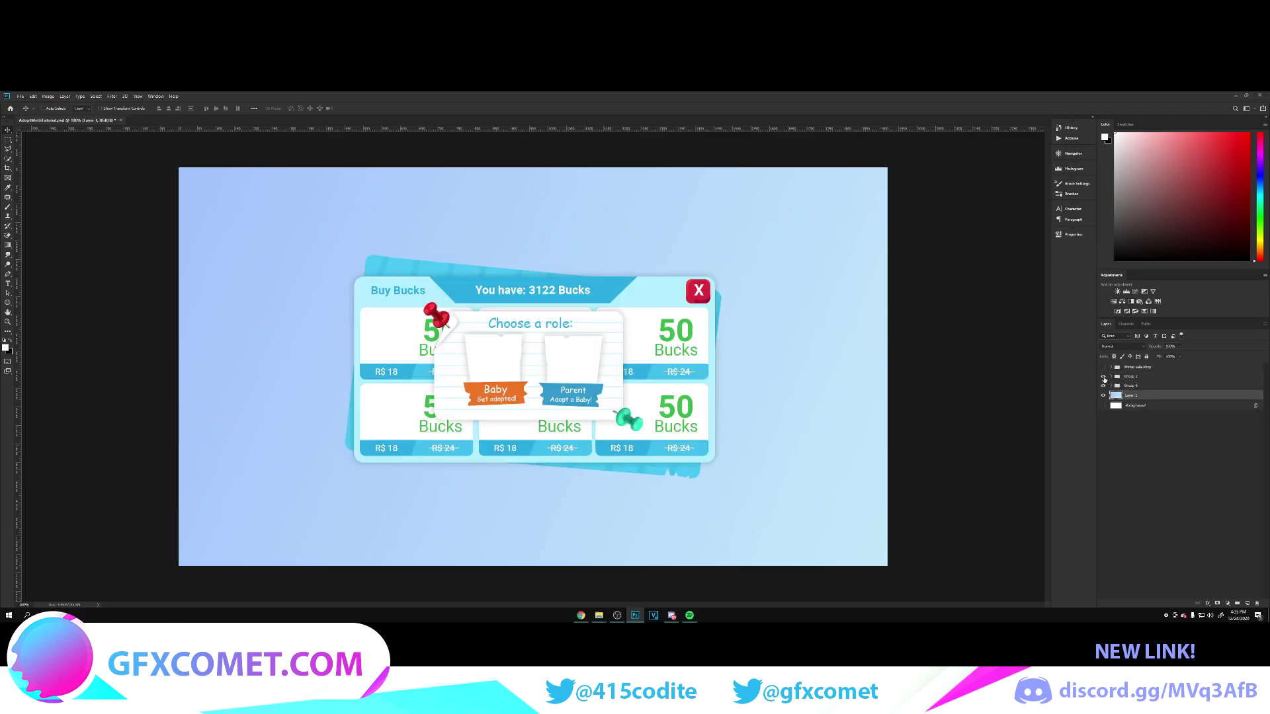
click(1103, 379)
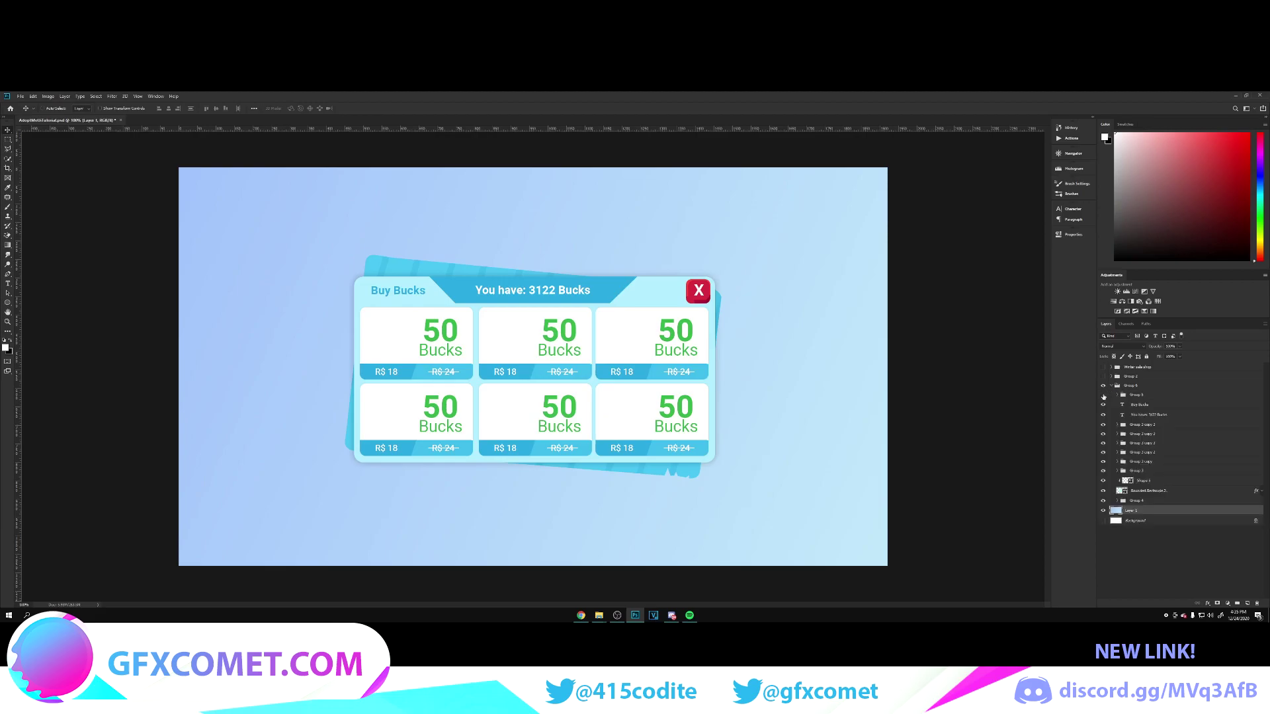
key(ctrl+j)
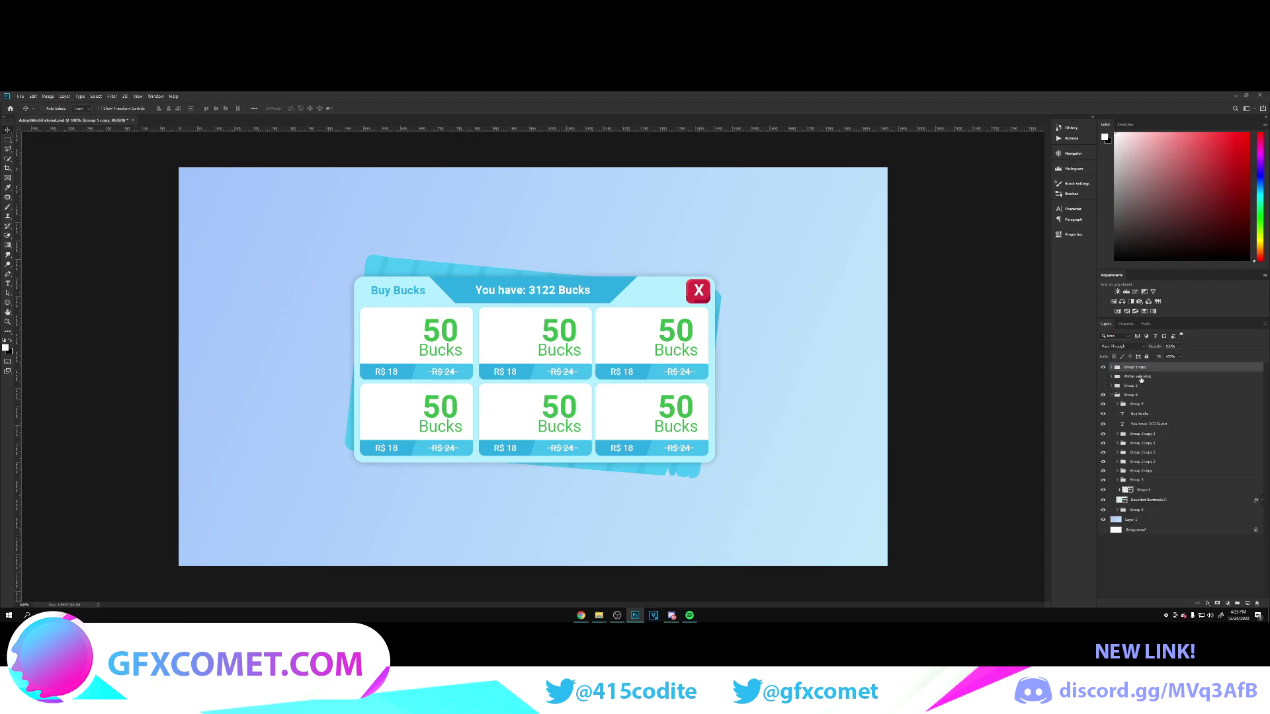
Step: Move the red X copy into the Winter sale shop group and place it at the header's top-right corner
click(1103, 397)
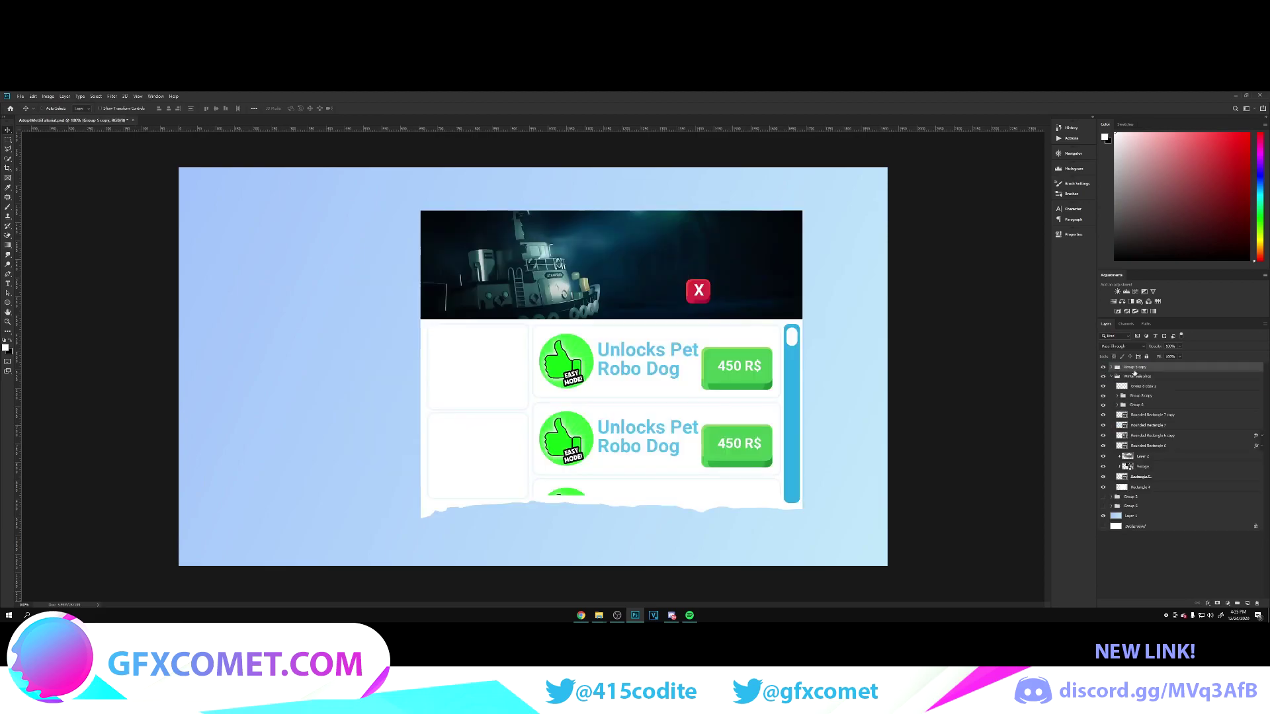
drag(1134, 367, 1141, 379)
drag(699, 290, 787, 226)
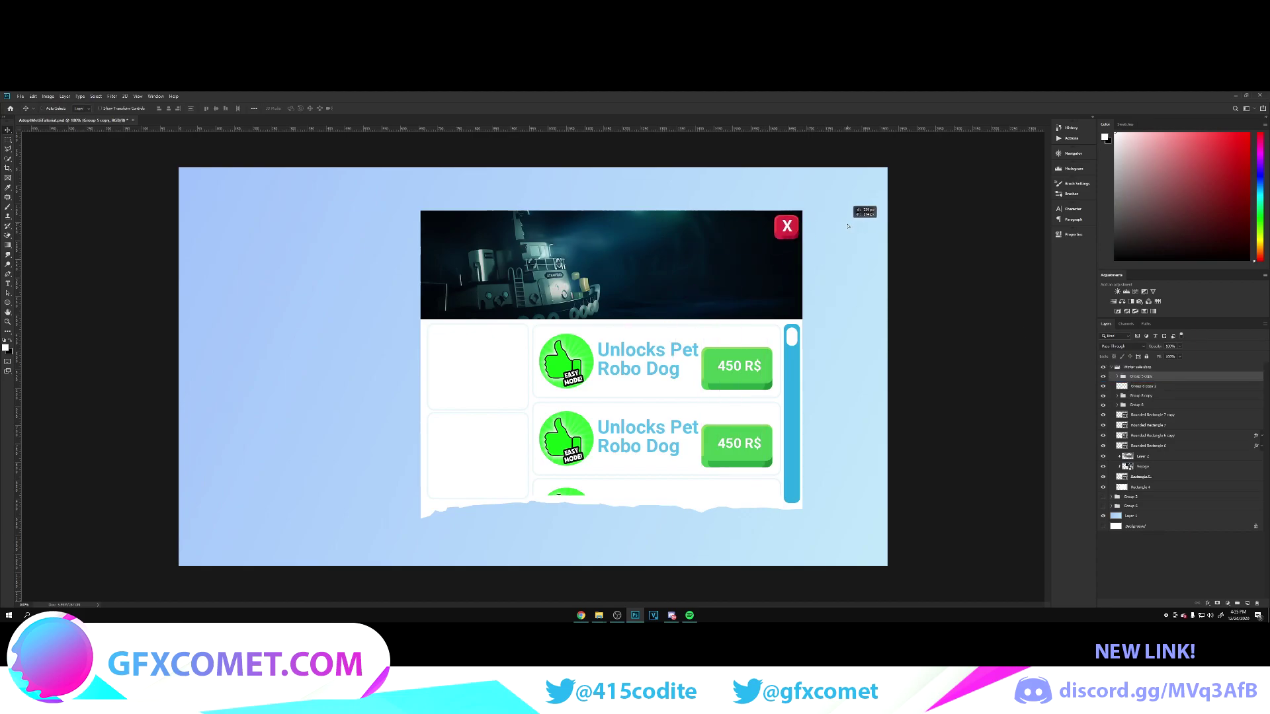
click(1113, 367)
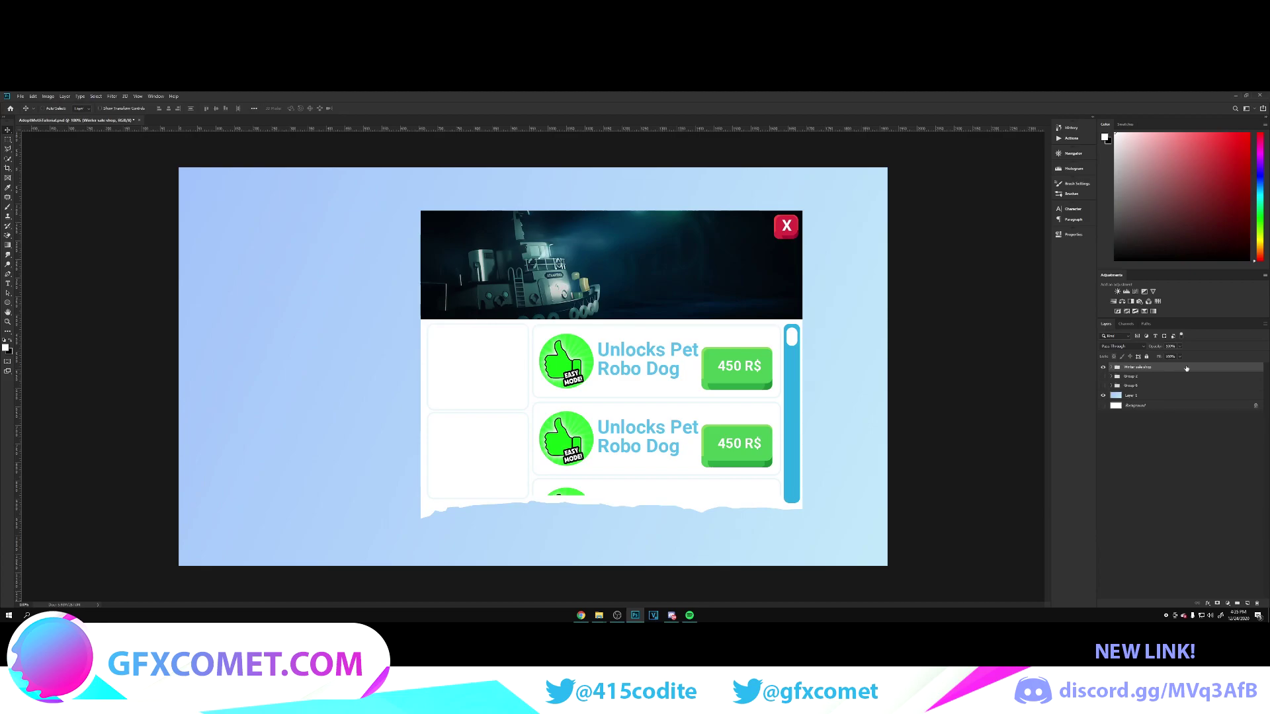
right_click(1141, 367)
Step: Add a drop shadow to the Winter sale shop group and shift the panel left on the canvas
click(1212, 326)
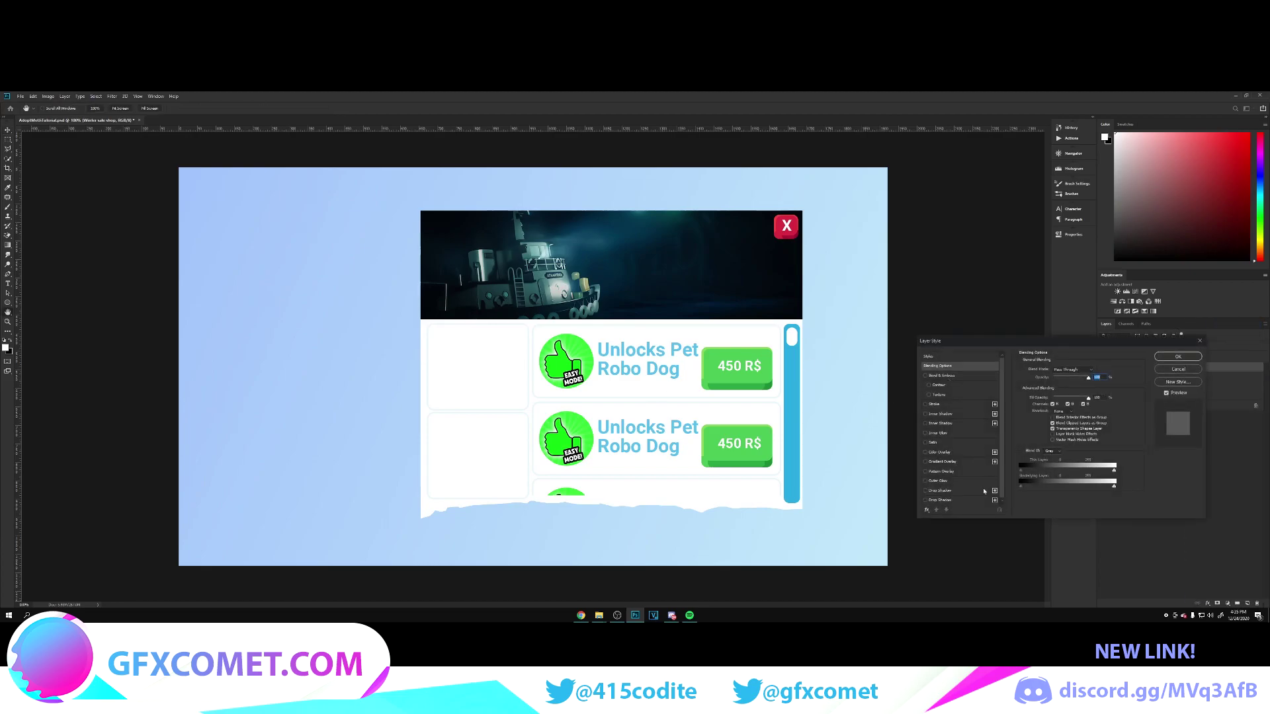
click(941, 491)
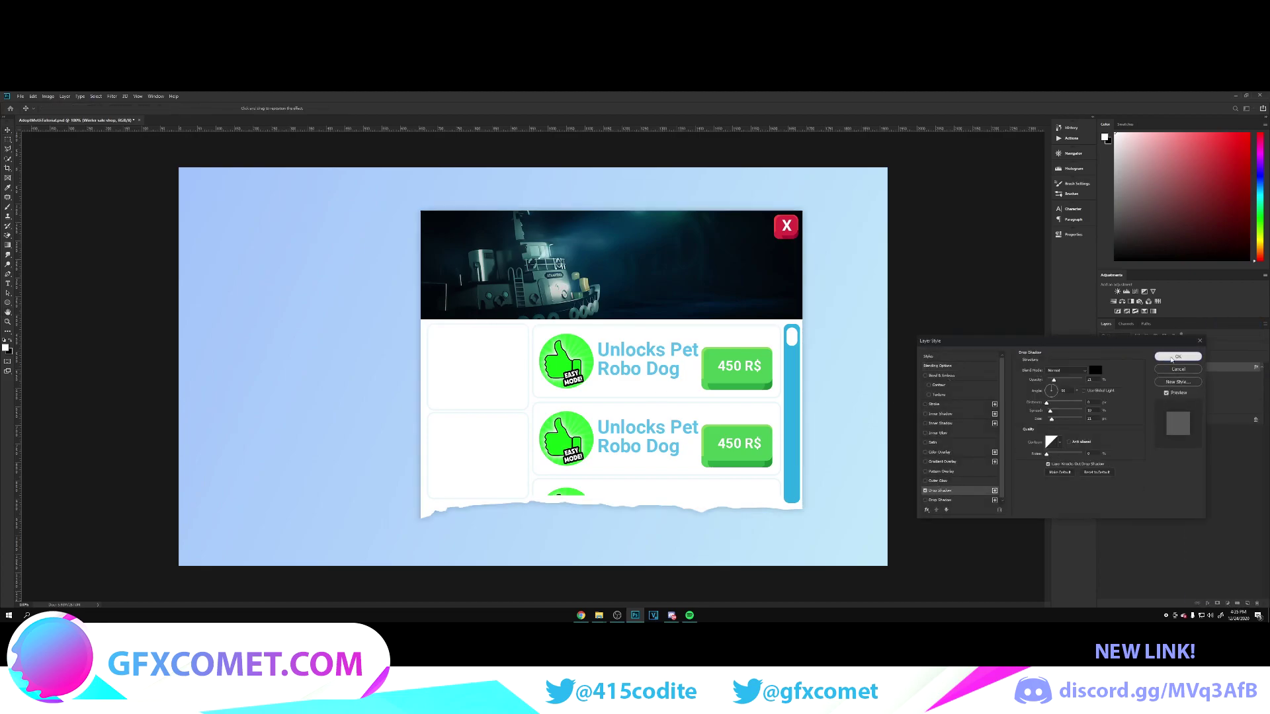
click(1177, 357)
drag(643, 374, 563, 377)
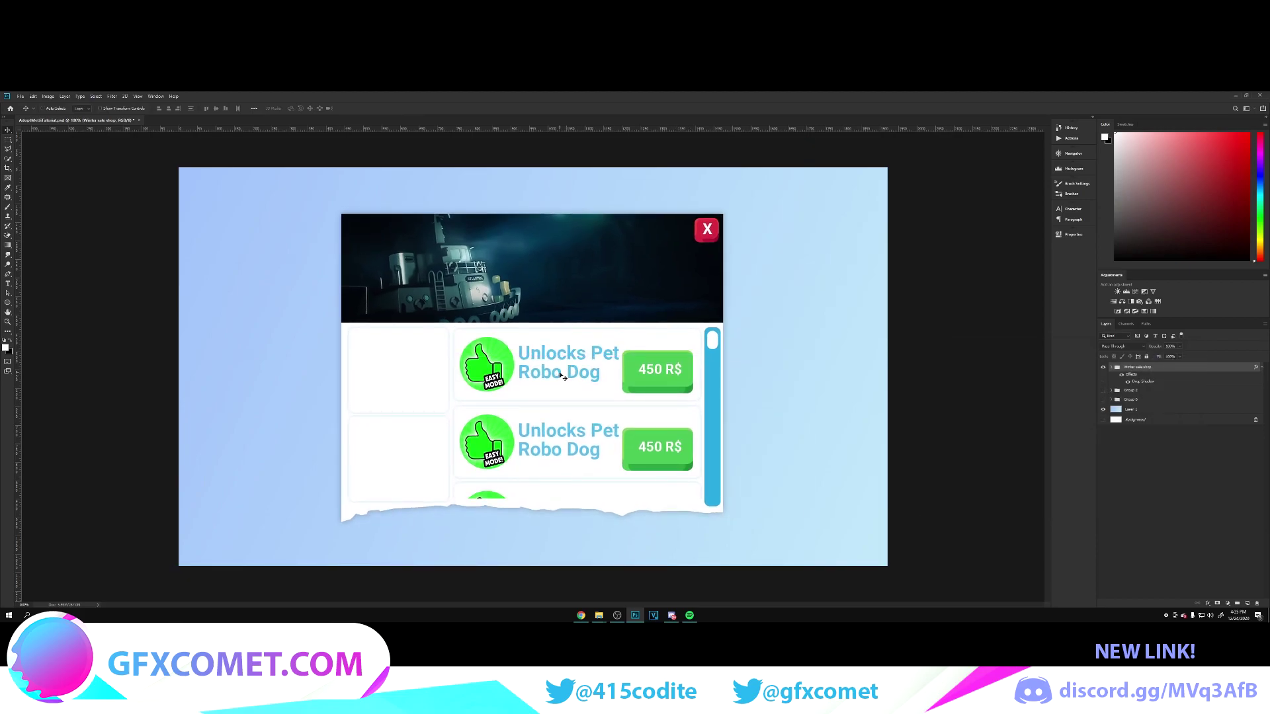